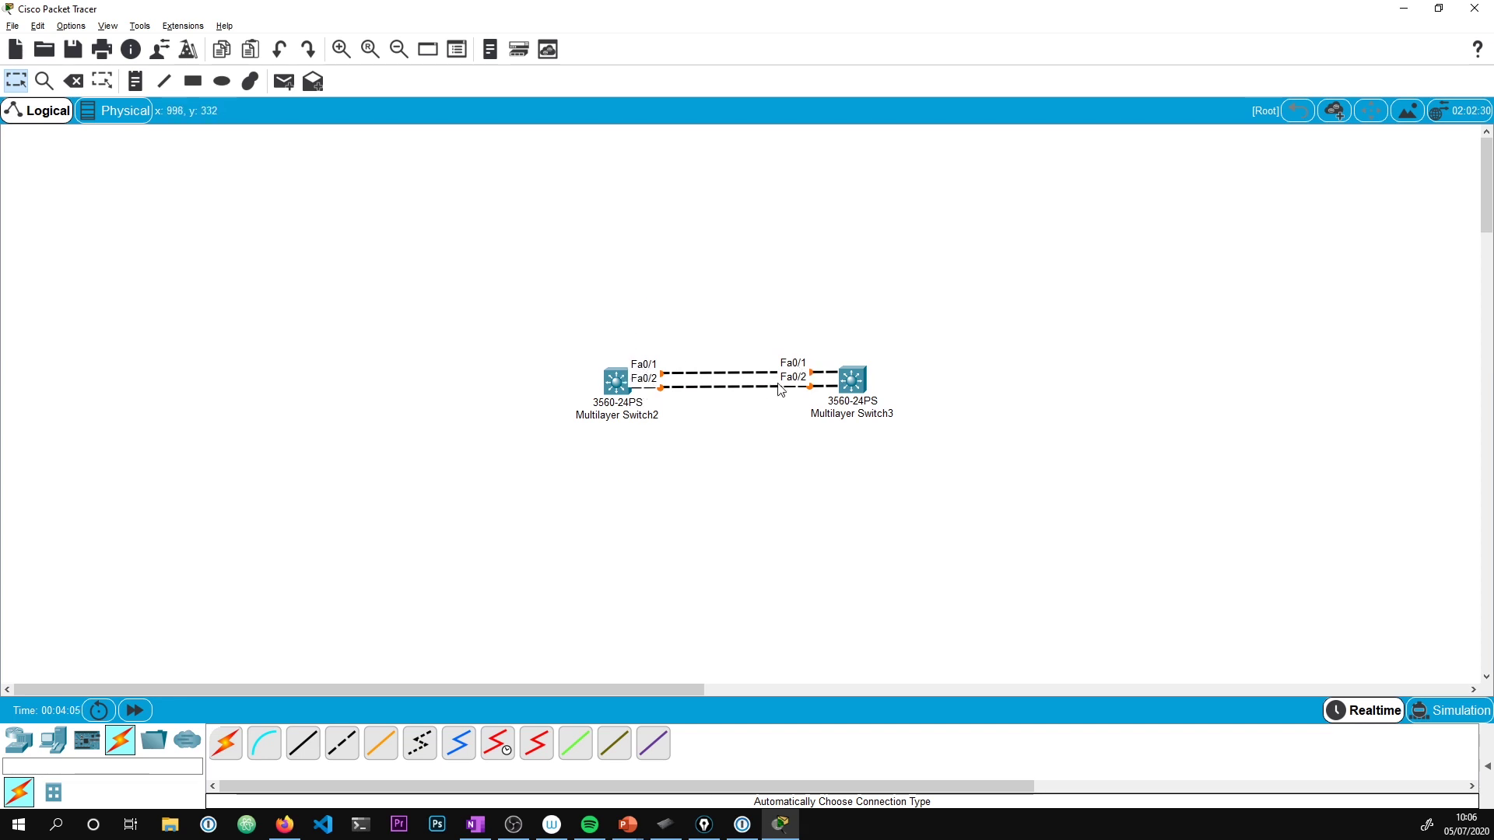
Open the command line of Multilayer Switch2, move its window clear of the topology, and enter privileged EXEC mode
{"action": "left_click_drag", "start_coordinate": [583, 284], "coordinate": [1020, 554]}
{"action": "double_click", "coordinate": [611, 387]}
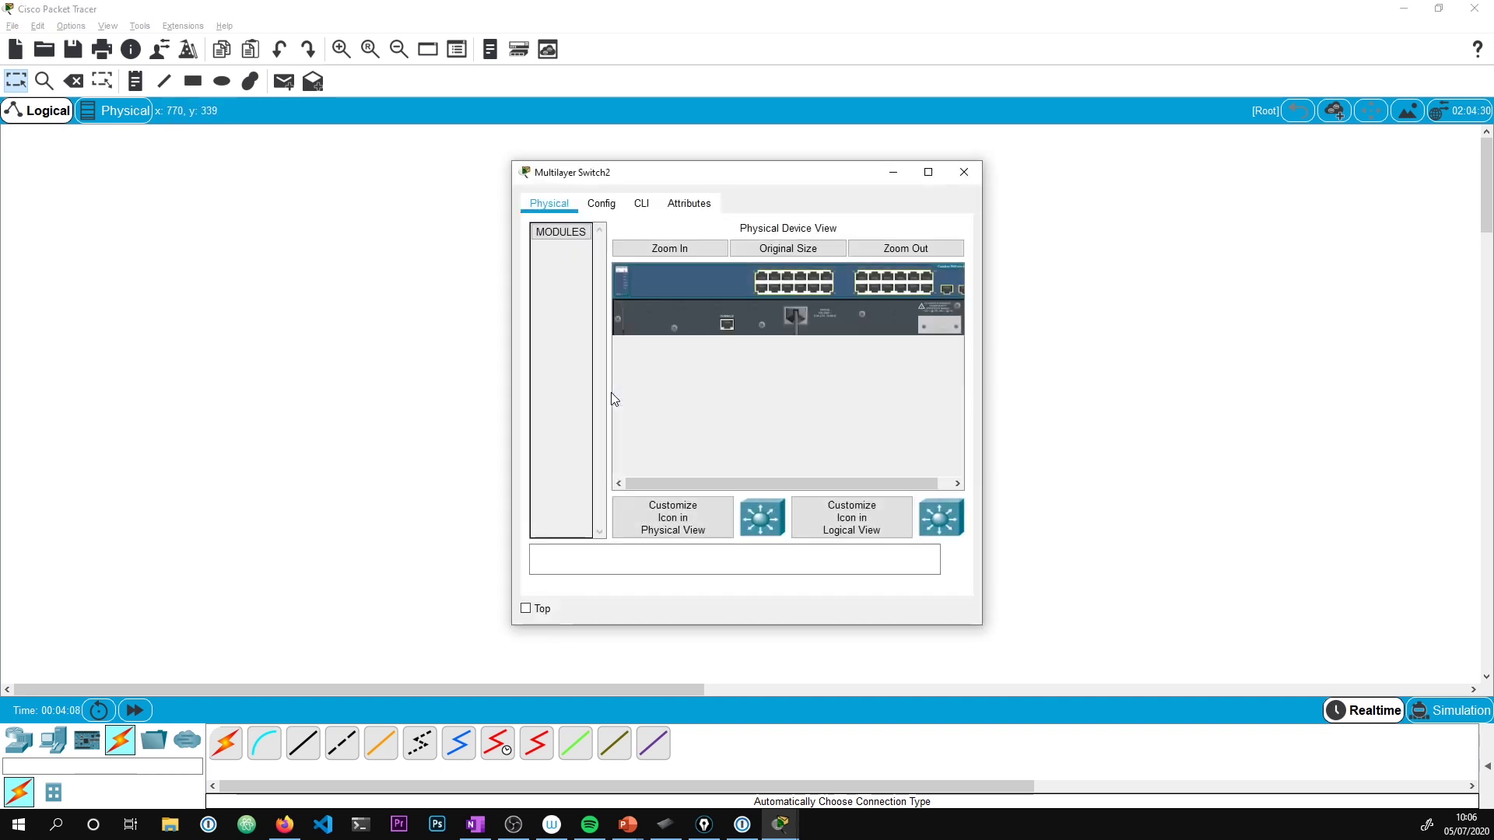
{"action": "left_click", "coordinate": [602, 203]}
{"action": "left_click", "coordinate": [641, 203]}
{"action": "left_click_drag", "start_coordinate": [675, 176], "coordinate": [238, 130]}
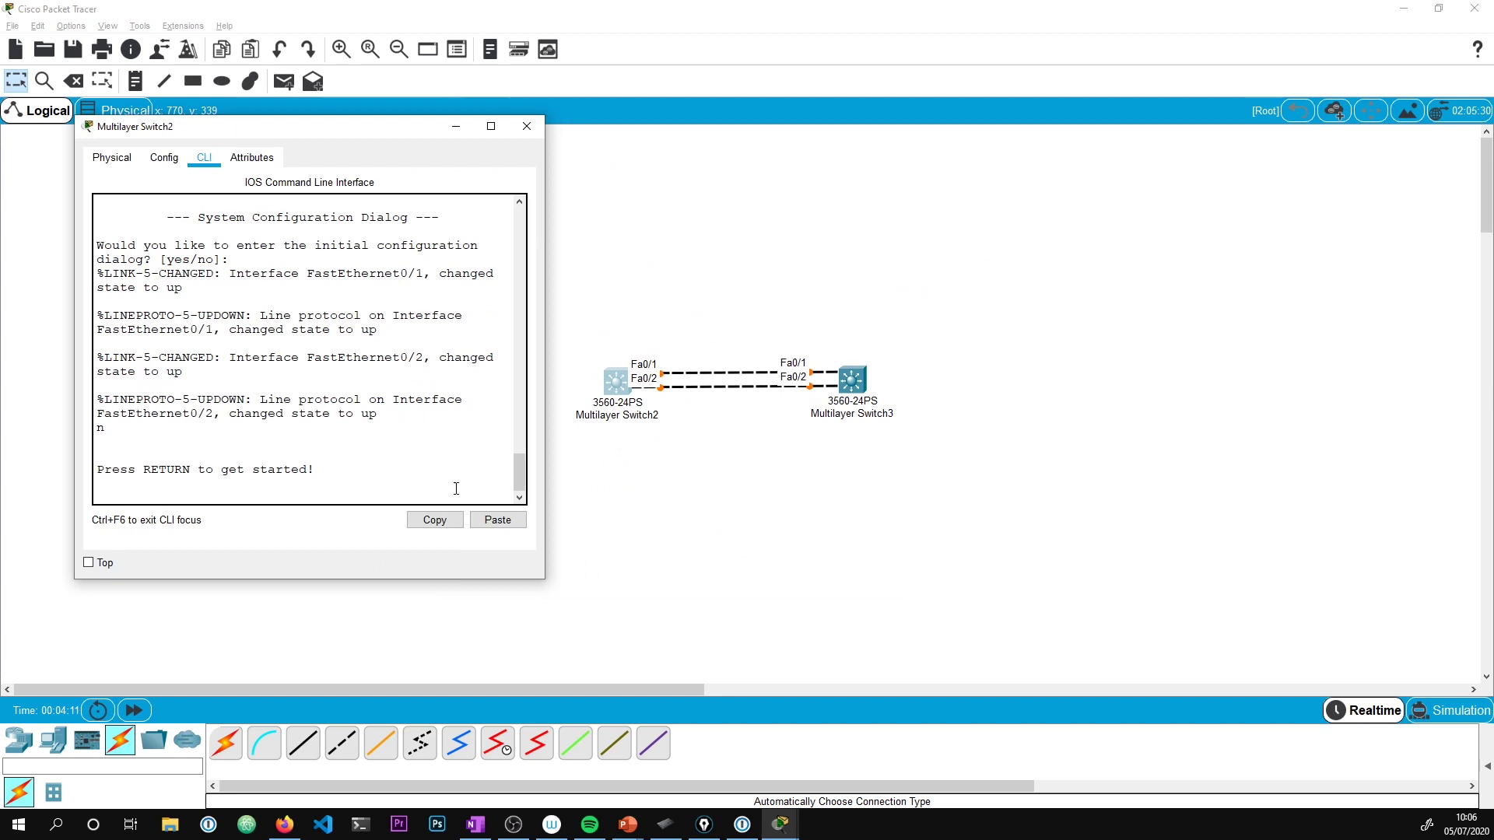
{"action": "key", "text": "Return"}
{"action": "type", "text": "e"}
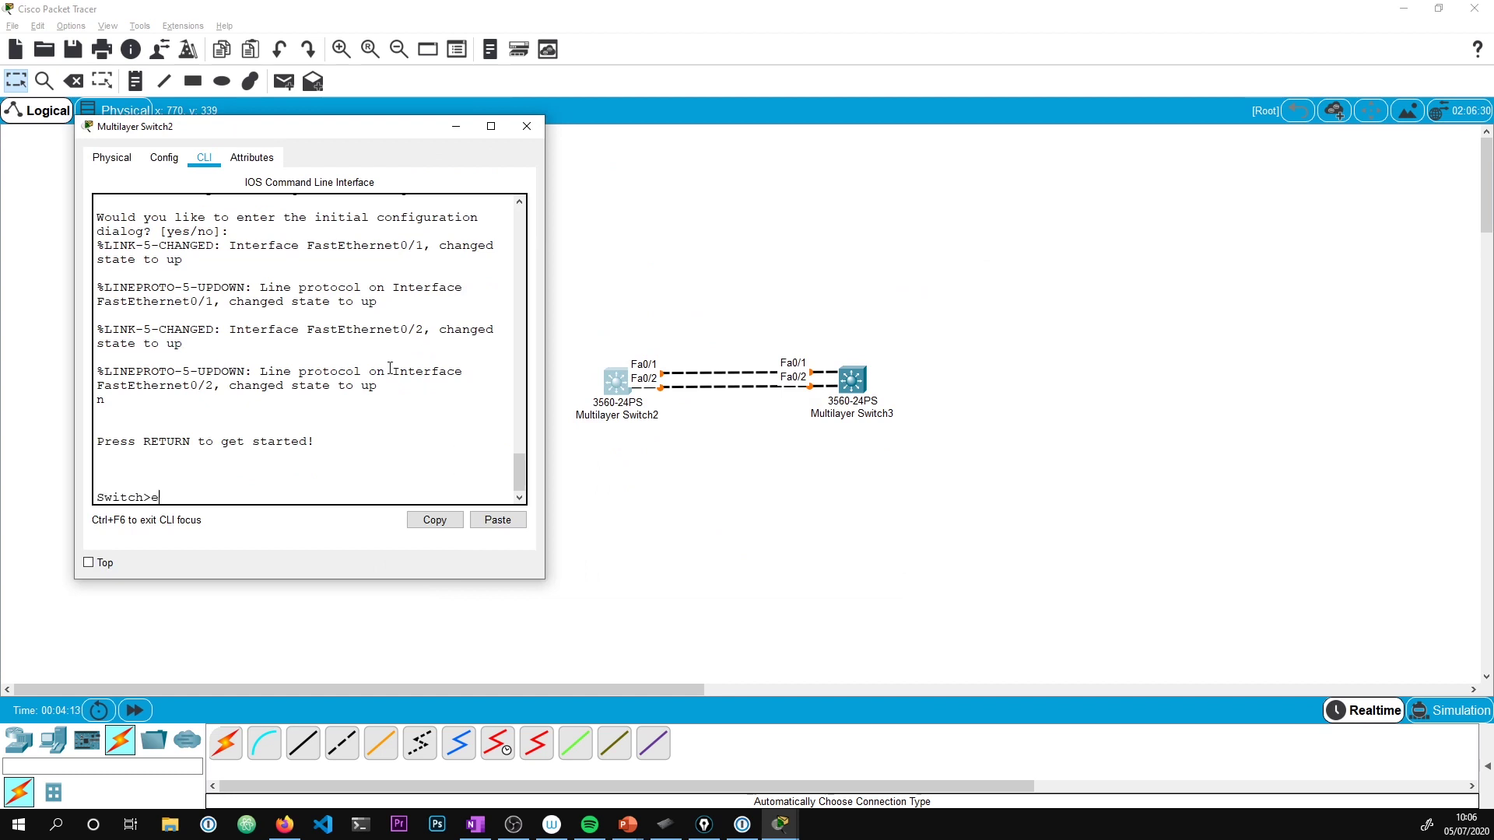
{"action": "type", "text": "n"}
{"action": "key", "text": "Return"}
{"action": "key", "text": "Return"}
Open the command line of Multilayer Switch3 and enter privileged EXEC mode
{"action": "left_click", "coordinate": [850, 380]}
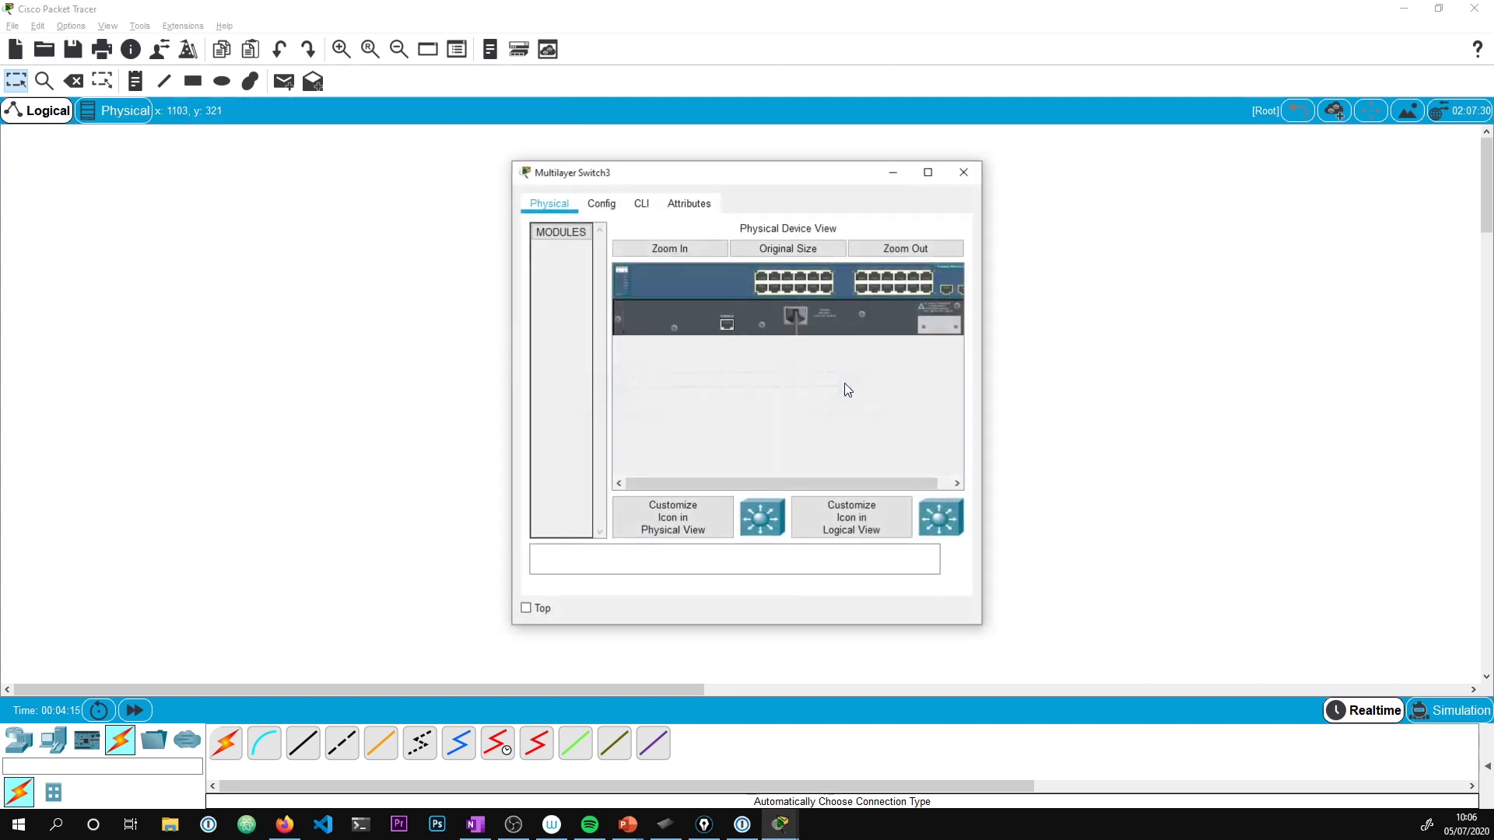
{"action": "left_click", "coordinate": [601, 203]}
{"action": "left_click", "coordinate": [642, 203]}
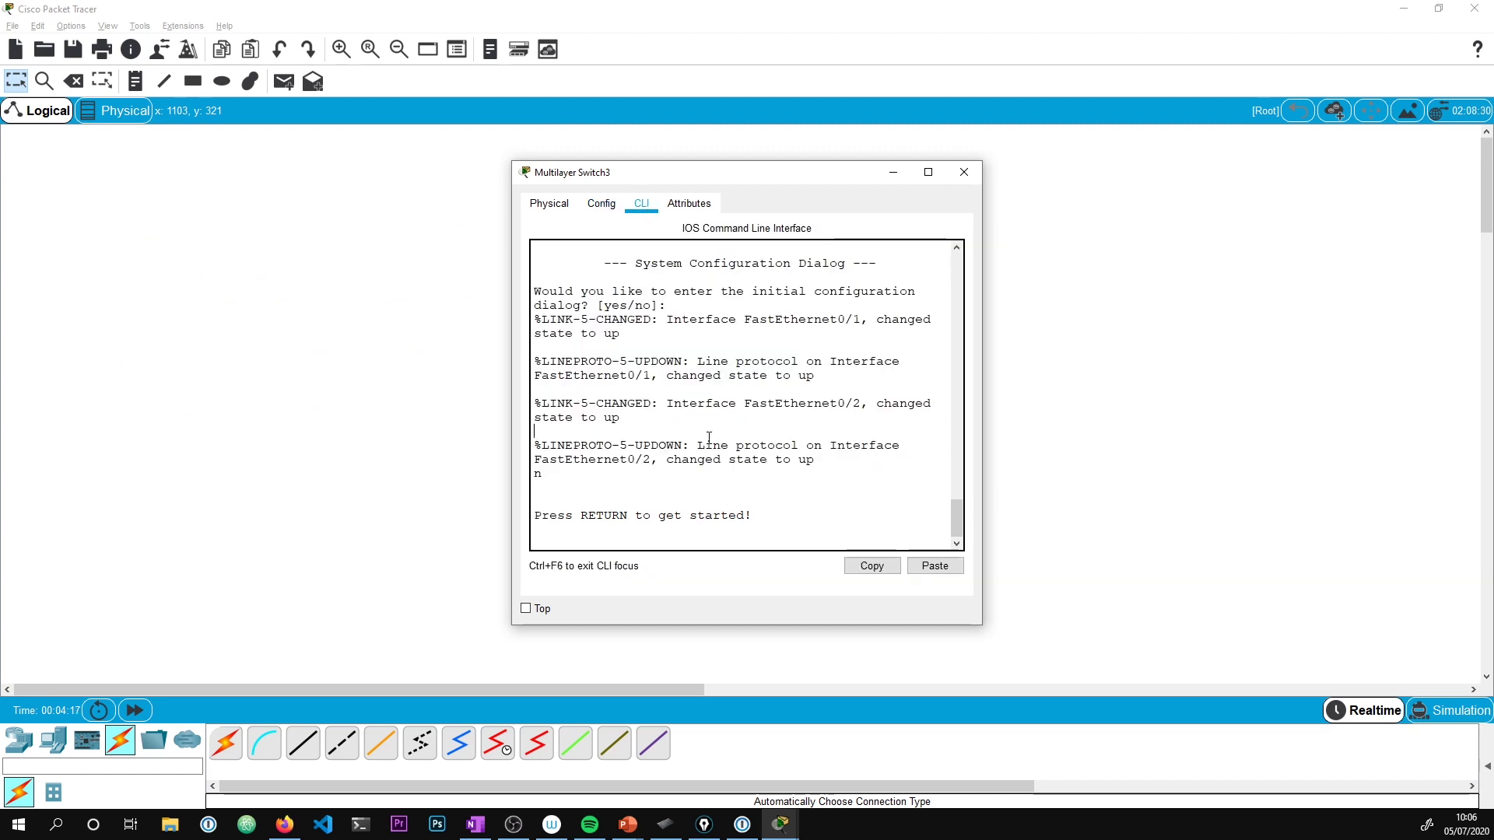
{"action": "key", "text": "Return"}
{"action": "type", "text": "en"}
{"action": "key", "text": "Return"}
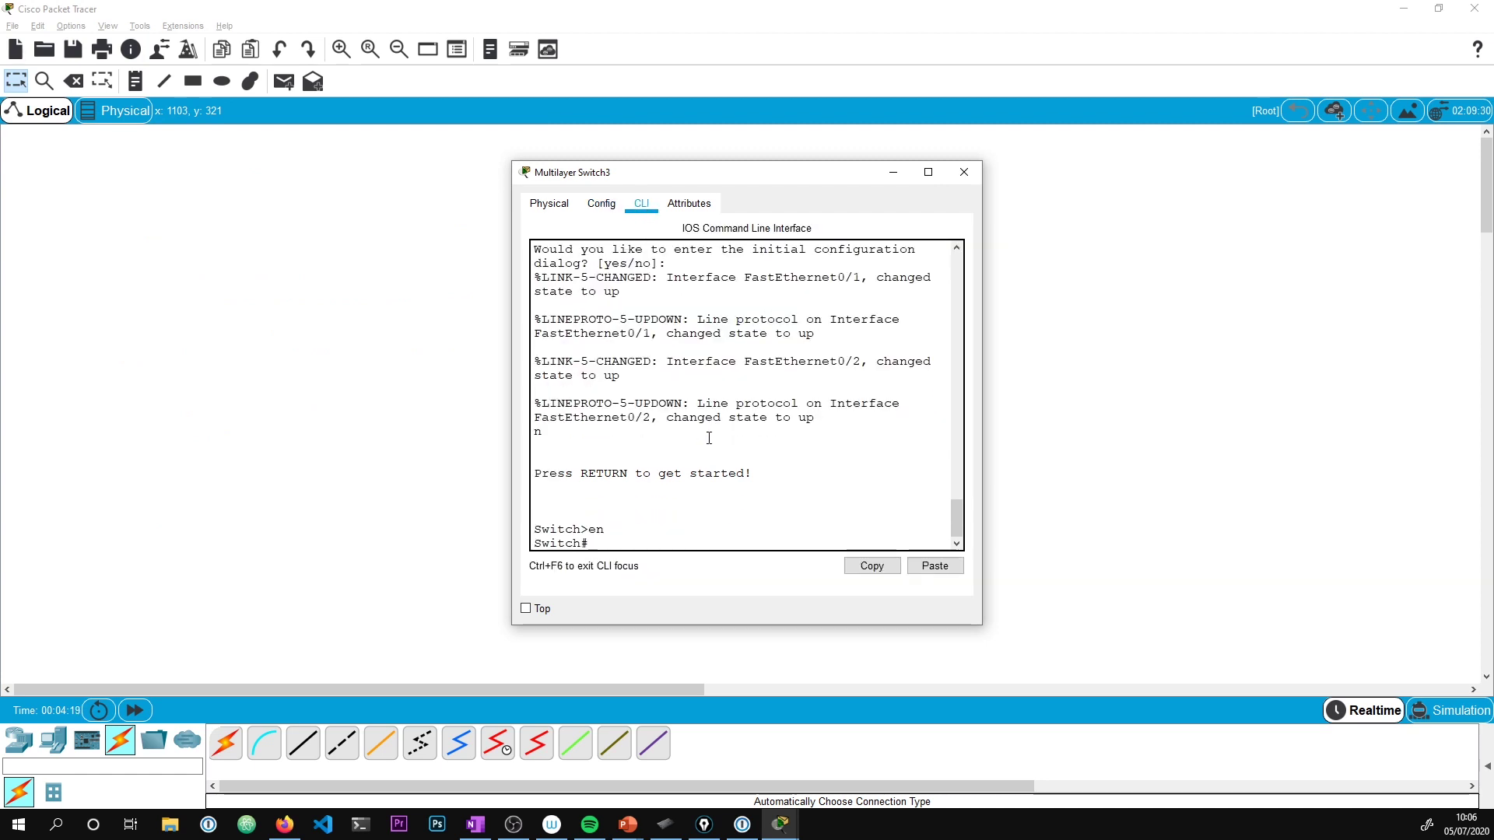
Arrange the Multilayer Switch2 and Multilayer Switch3 command-line windows side by side, with Switch2's console ready for input
{"action": "left_click_drag", "start_coordinate": [807, 177], "coordinate": [1216, 164]}
{"action": "mouse_move", "coordinate": [781, 824]}
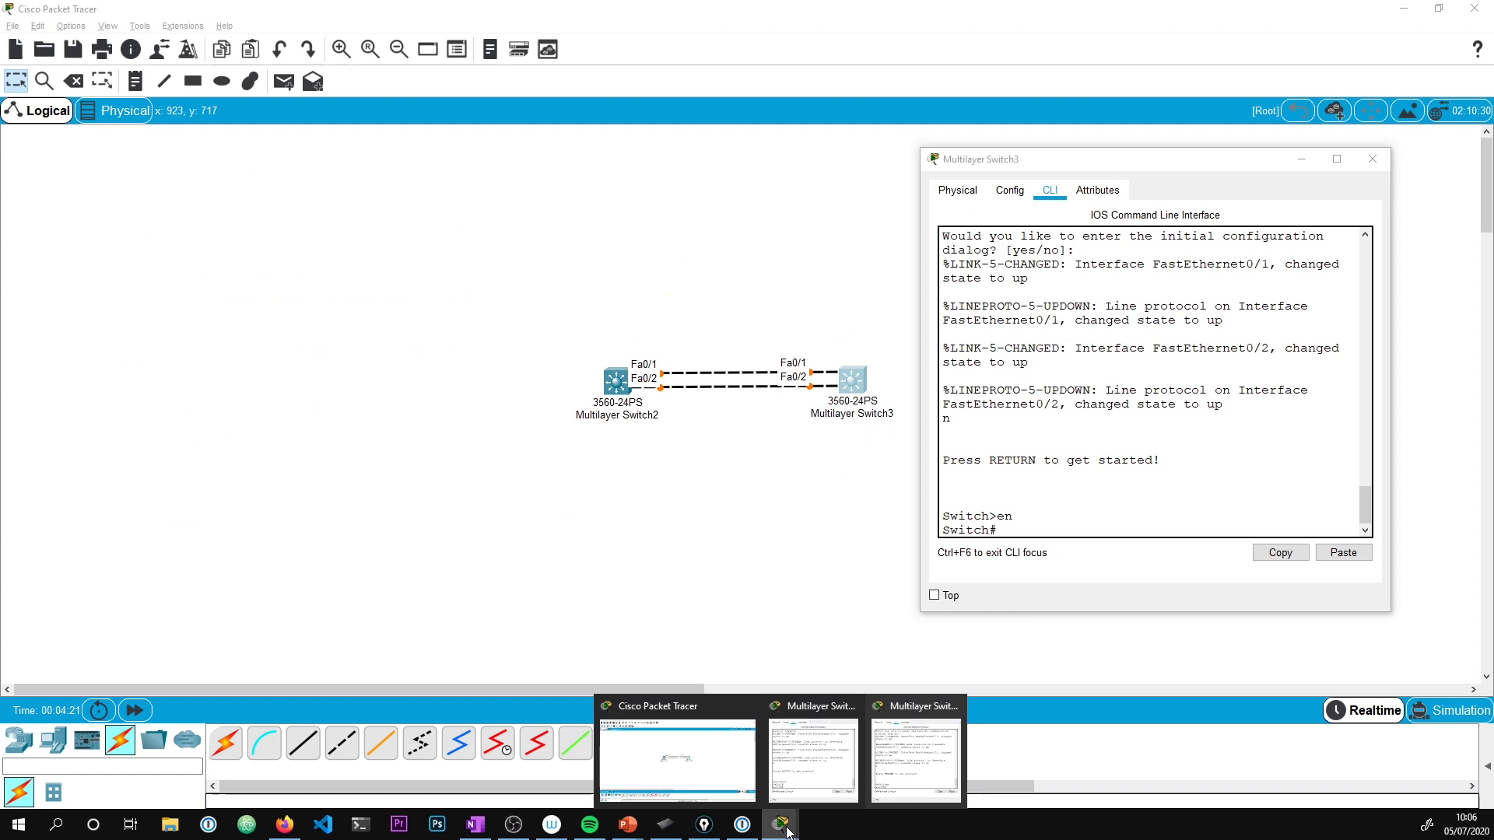
{"action": "left_click", "coordinate": [801, 776]}
{"action": "left_click_drag", "start_coordinate": [333, 133], "coordinate": [387, 146]}
{"action": "key", "text": "Return"}
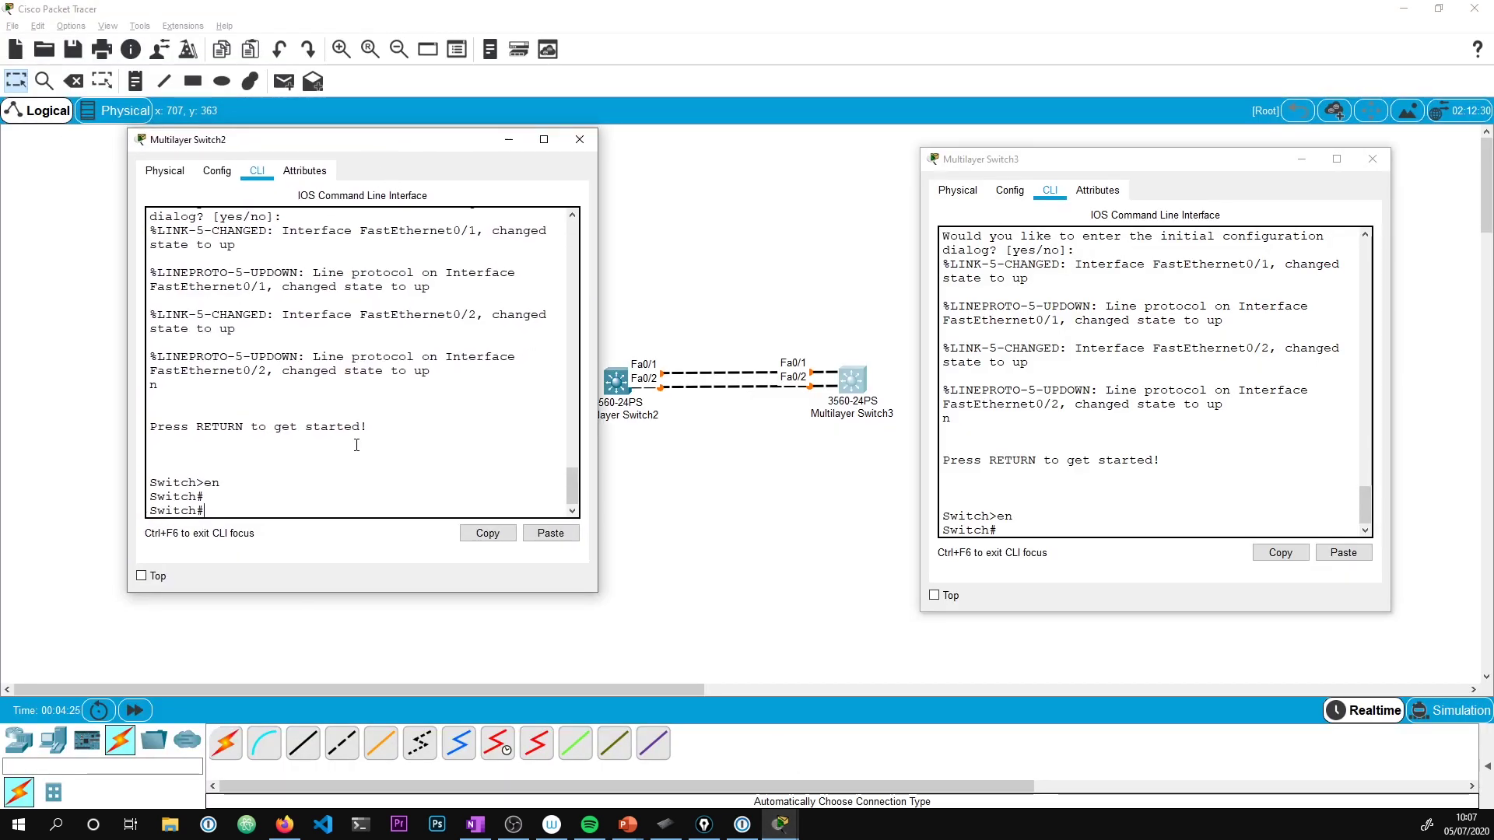
{"action": "left_click", "coordinate": [247, 450]}
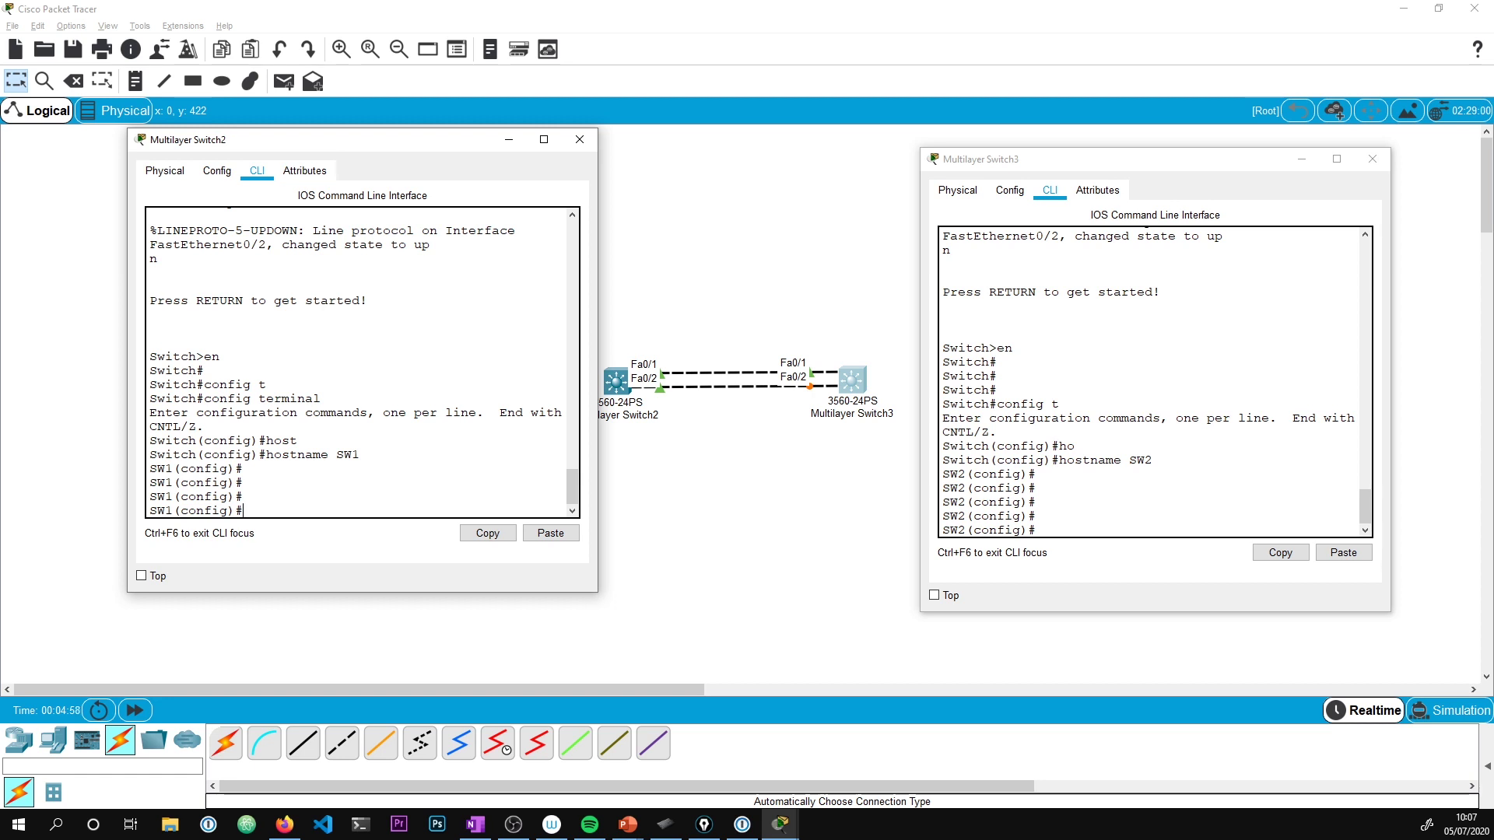
{"action": "type", "text": "vlan 1"}
{"action": "key", "text": "BackSpace"}
{"action": "key", "text": "BackSpace"}
{"action": "key", "text": "BackSpace"}
{"action": "key", "text": "BackSpace"}
{"action": "key", "text": "BackSpace"}
{"action": "key", "text": "BackSpace"}
Enter interface configuration mode for fa 0/1 on SW1
{"action": "type", "text": "inter g"}
{"action": "key", "text": "BackSpace"}
{"action": "type", "text": "fa 0/1"}
{"action": "key", "text": "Return"}
List the configuration commands available for SW1's fa 0/1 interface to look up the channel command
{"action": "type", "text": "chann"}
{"action": "key", "text": "Tab"}
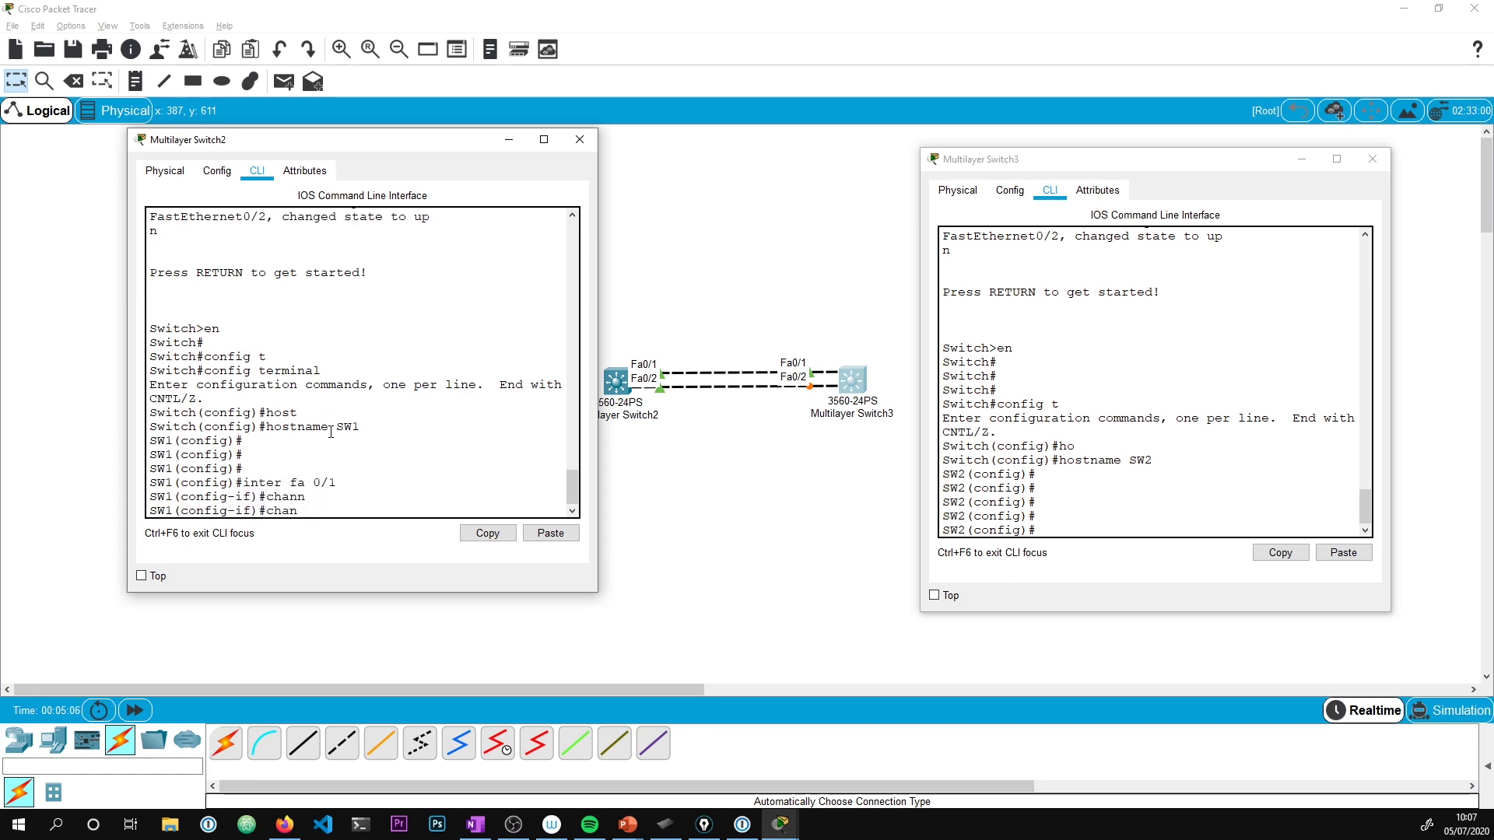
{"action": "key", "text": "BackSpace"}
{"action": "key", "text": "BackSpace"}
{"action": "key", "text": "BackSpace"}
{"action": "key", "text": "BackSpace"}
{"action": "type", "text": "?cha"}
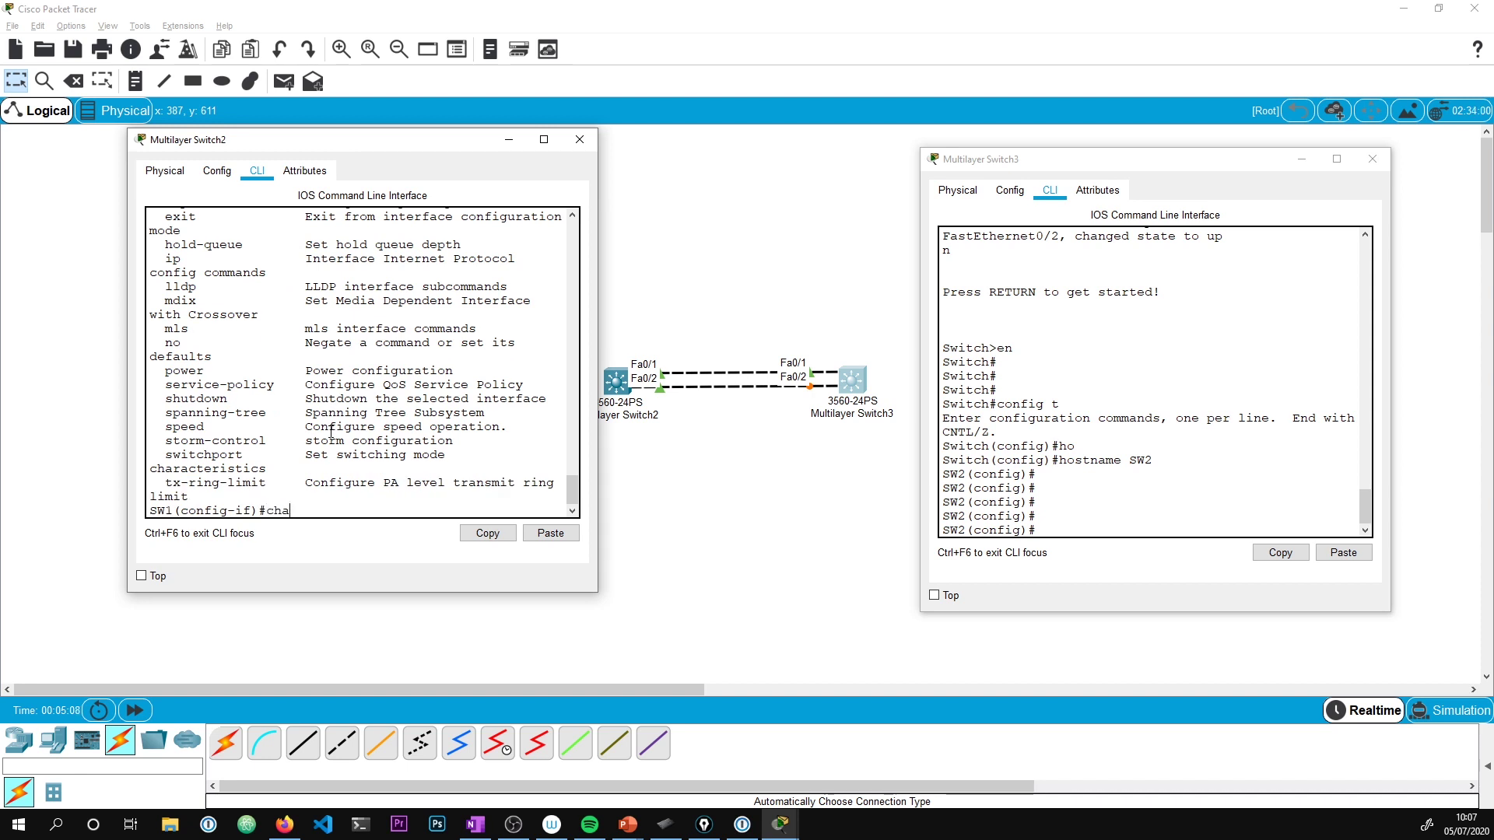
Complete the channel-group command on SW1's fa 0/1 and query its allowed group numbers
{"action": "type", "text": "nnel"}
{"action": "key", "text": "Tab"}
{"action": "type", "text": "-gr"}
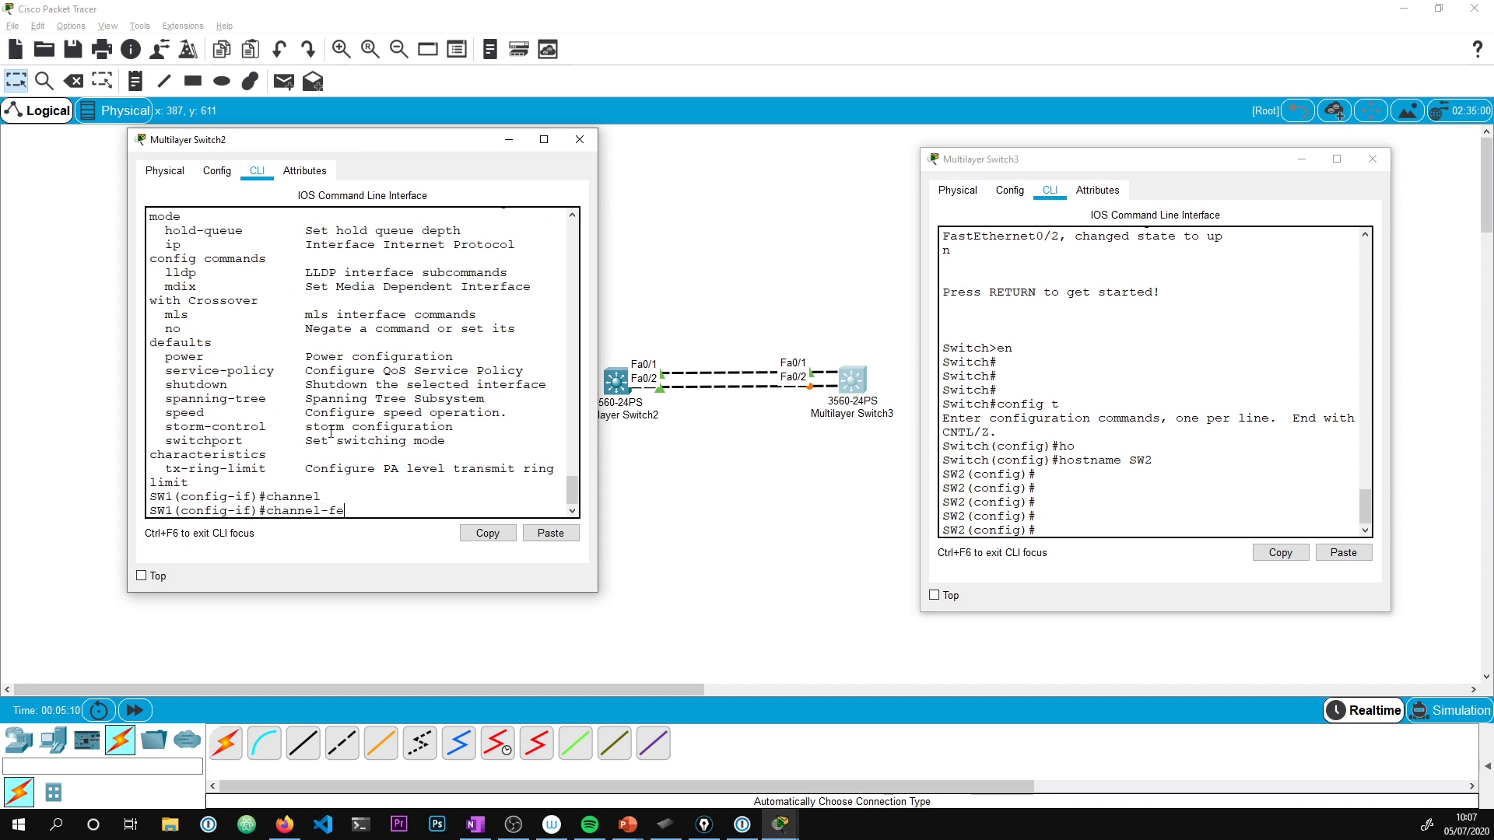
{"action": "key", "text": "Tab"}
{"action": "type", "text": "?"}
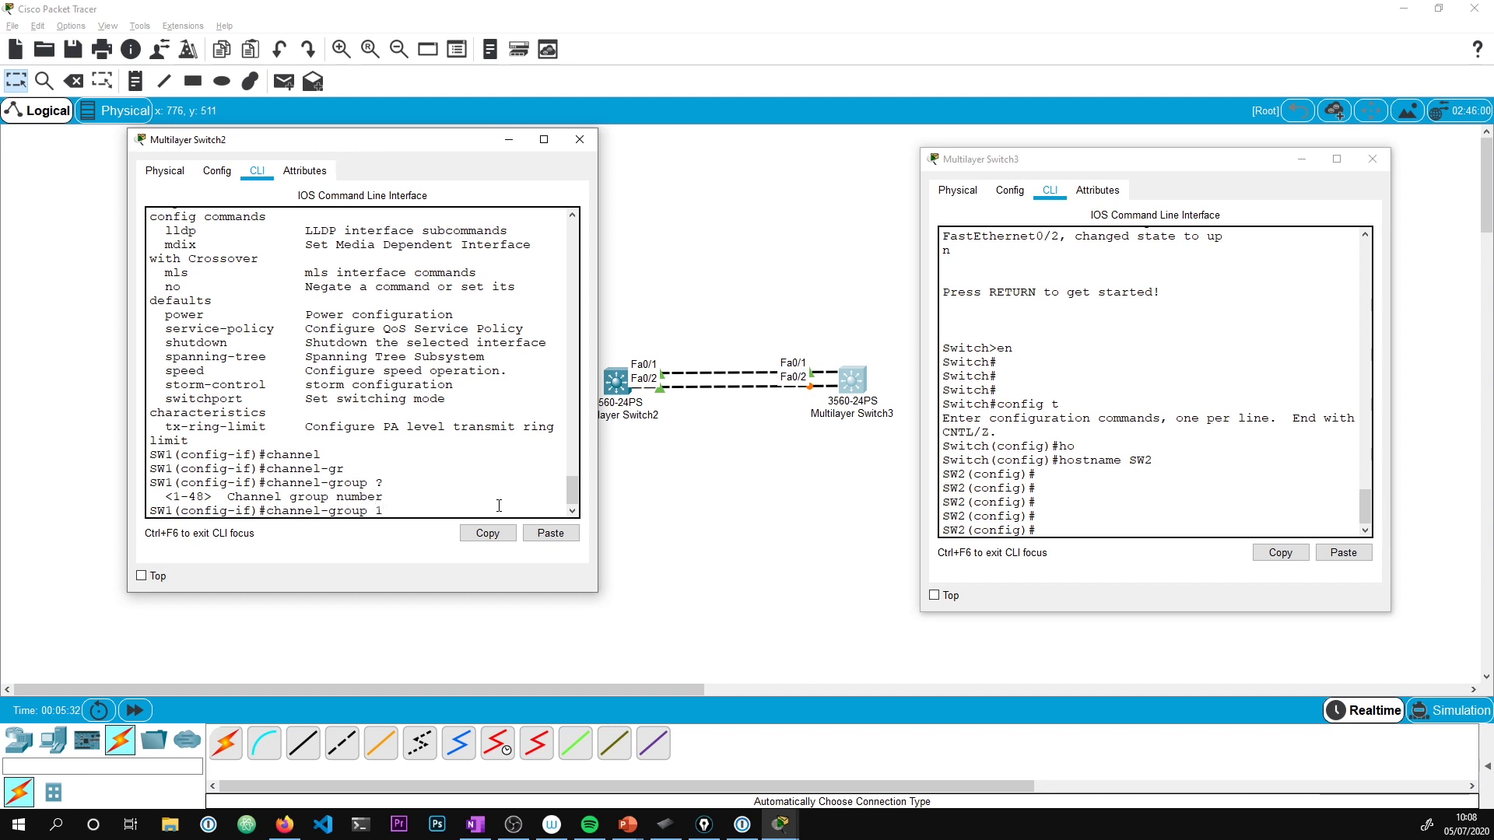
Extend the command to channel-group 1 mode, list the available EtherChannel modes, and widen SW1's console to read them
{"action": "type", "text": "?"}
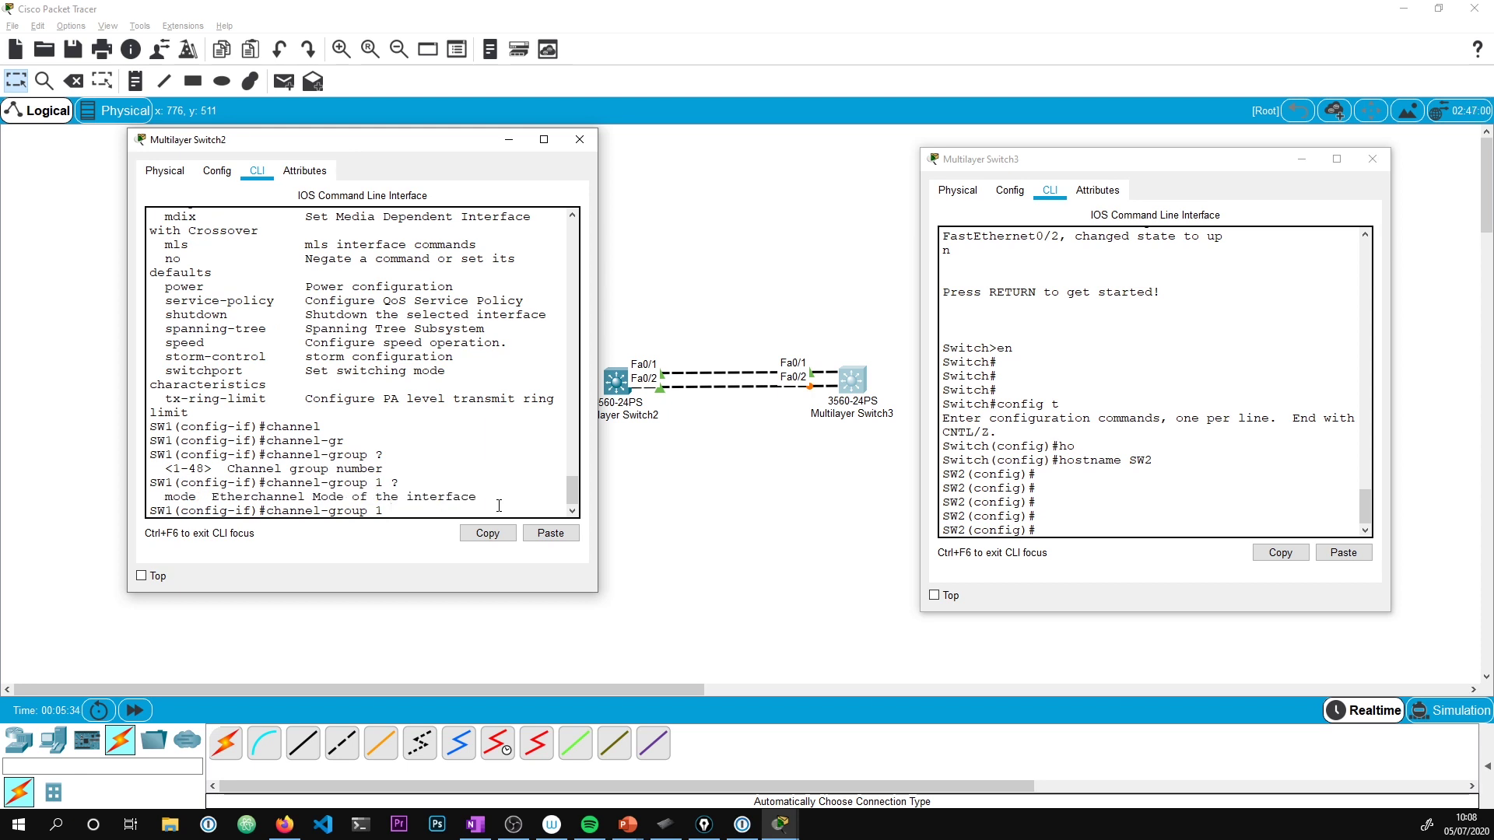
{"action": "type", "text": "mo"}
{"action": "key", "text": "Tab"}
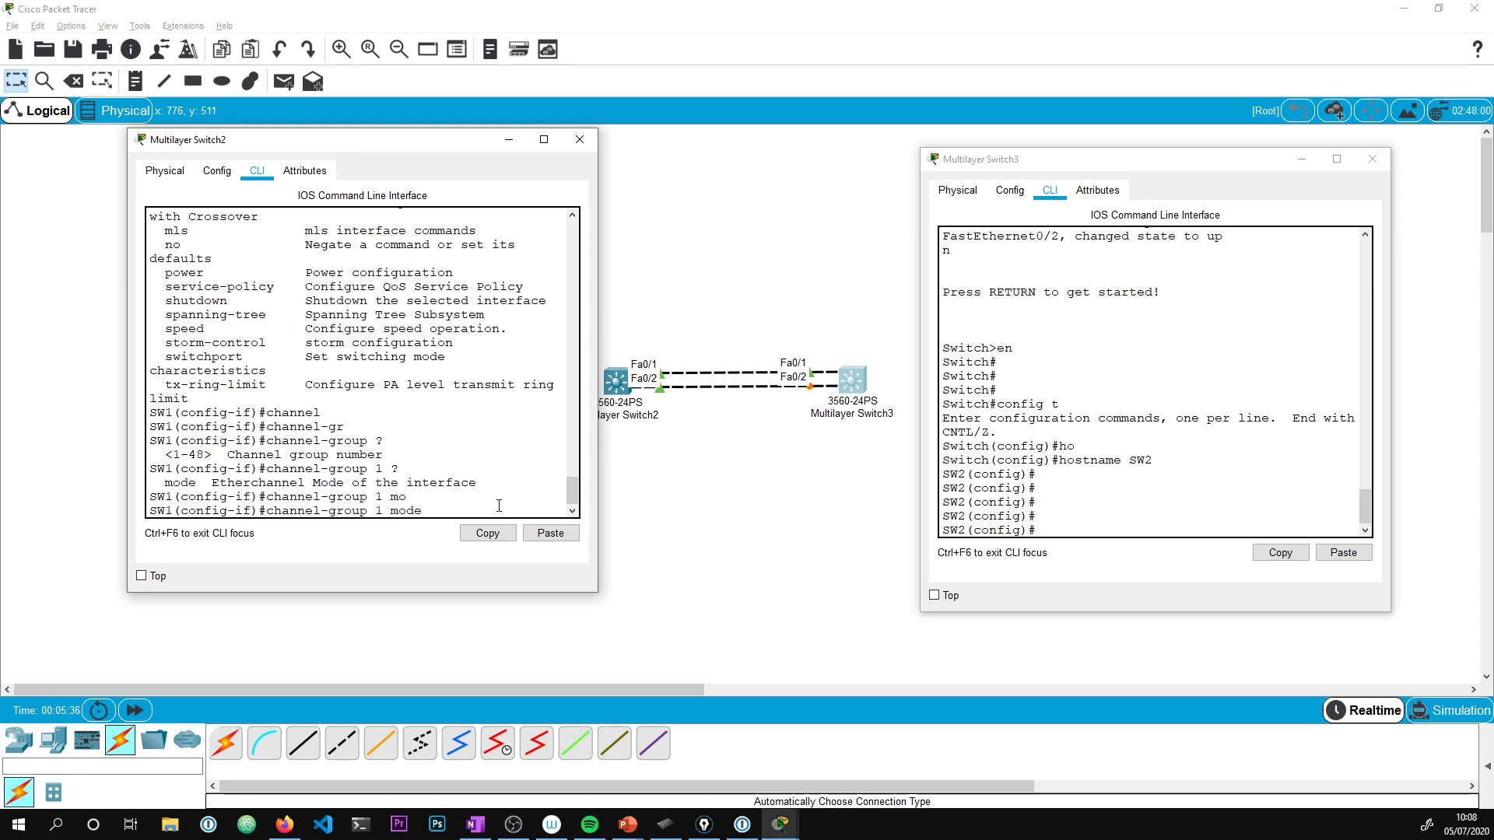
{"action": "type", "text": "?"}
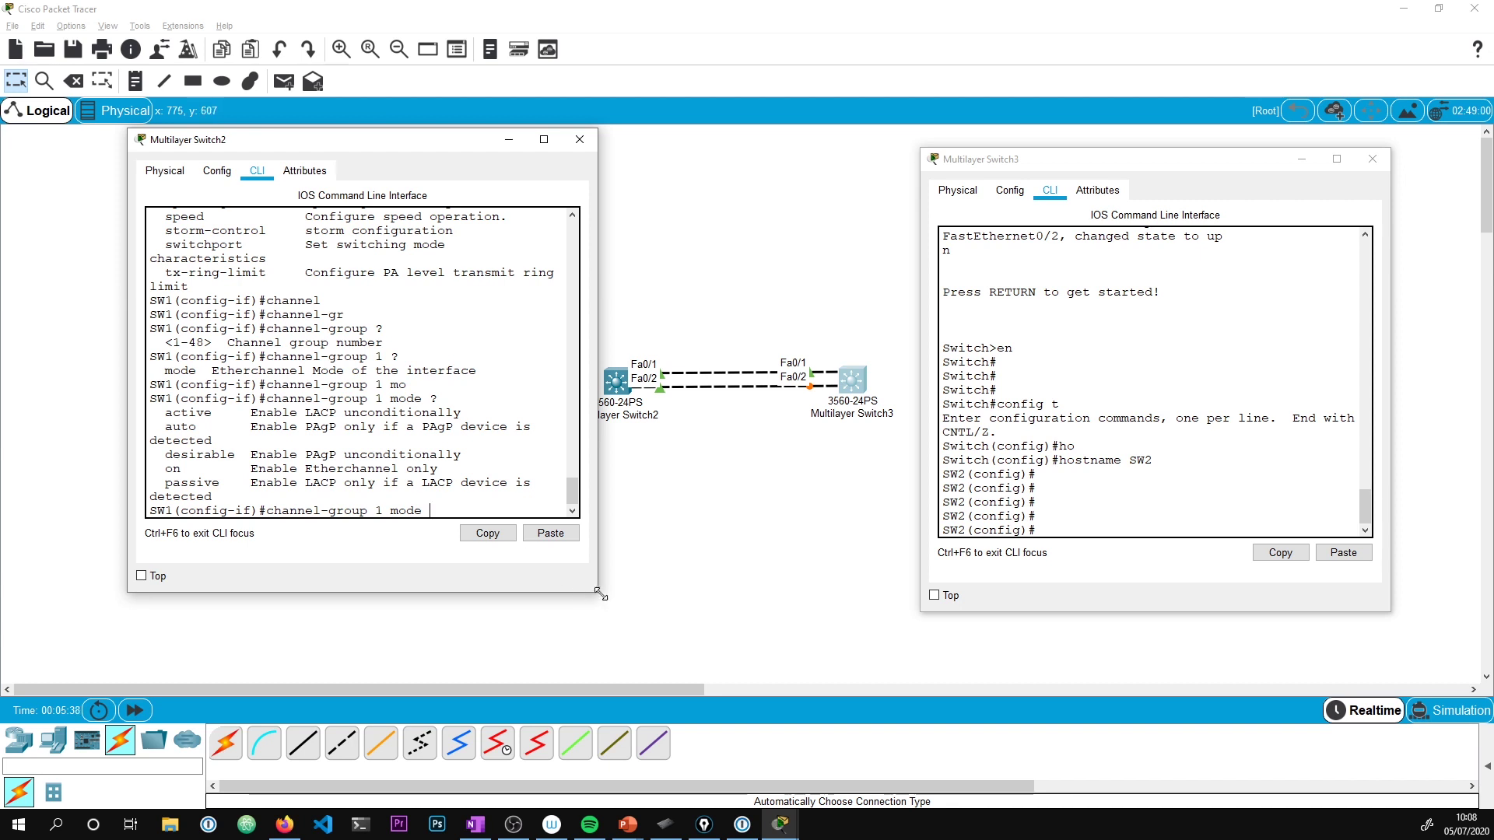
{"action": "left_click_drag", "start_coordinate": [597, 591], "coordinate": [834, 615]}
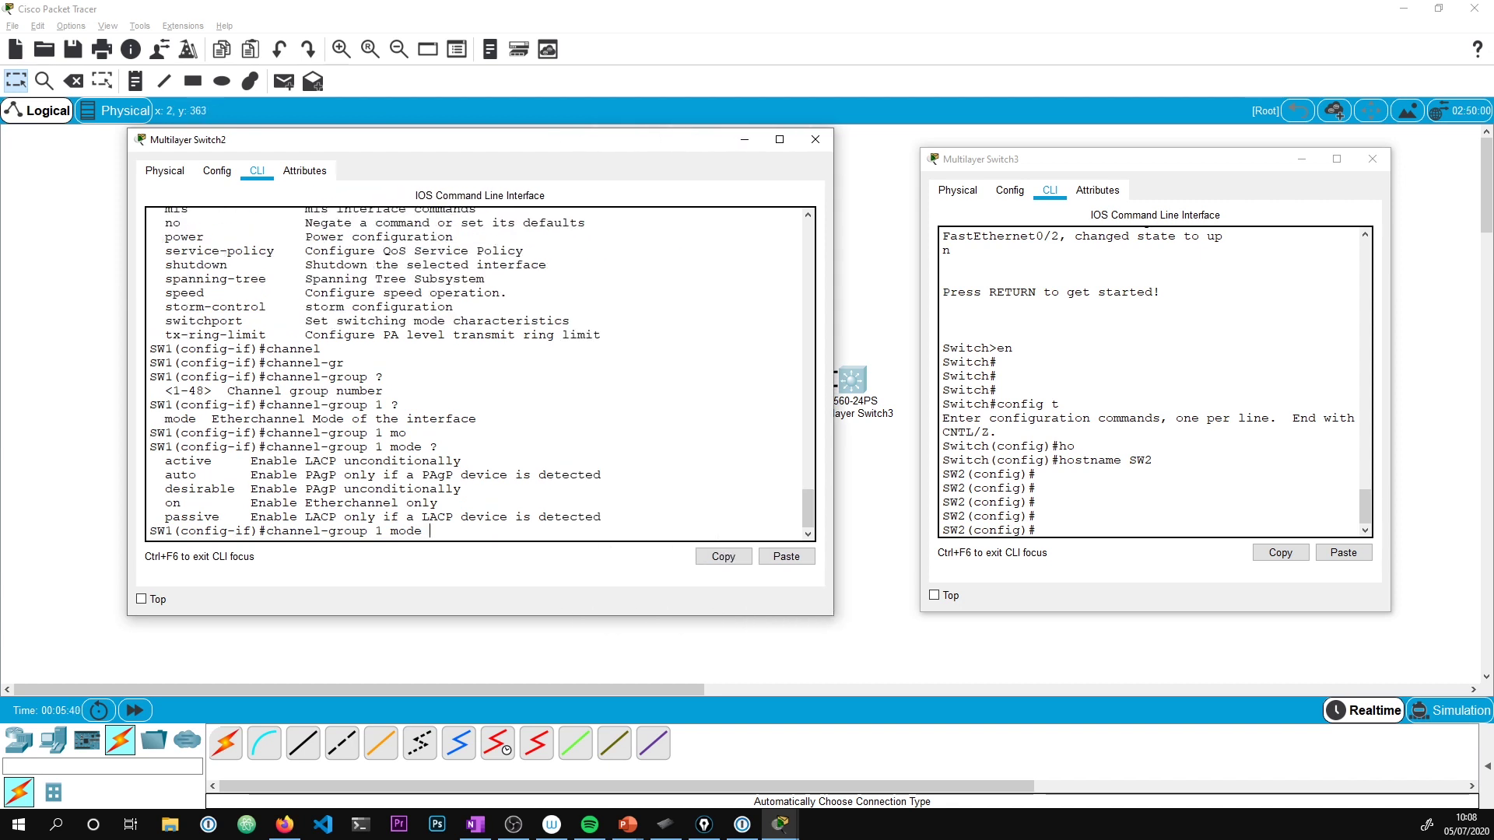
{"action": "key", "text": "alt+Tab"}
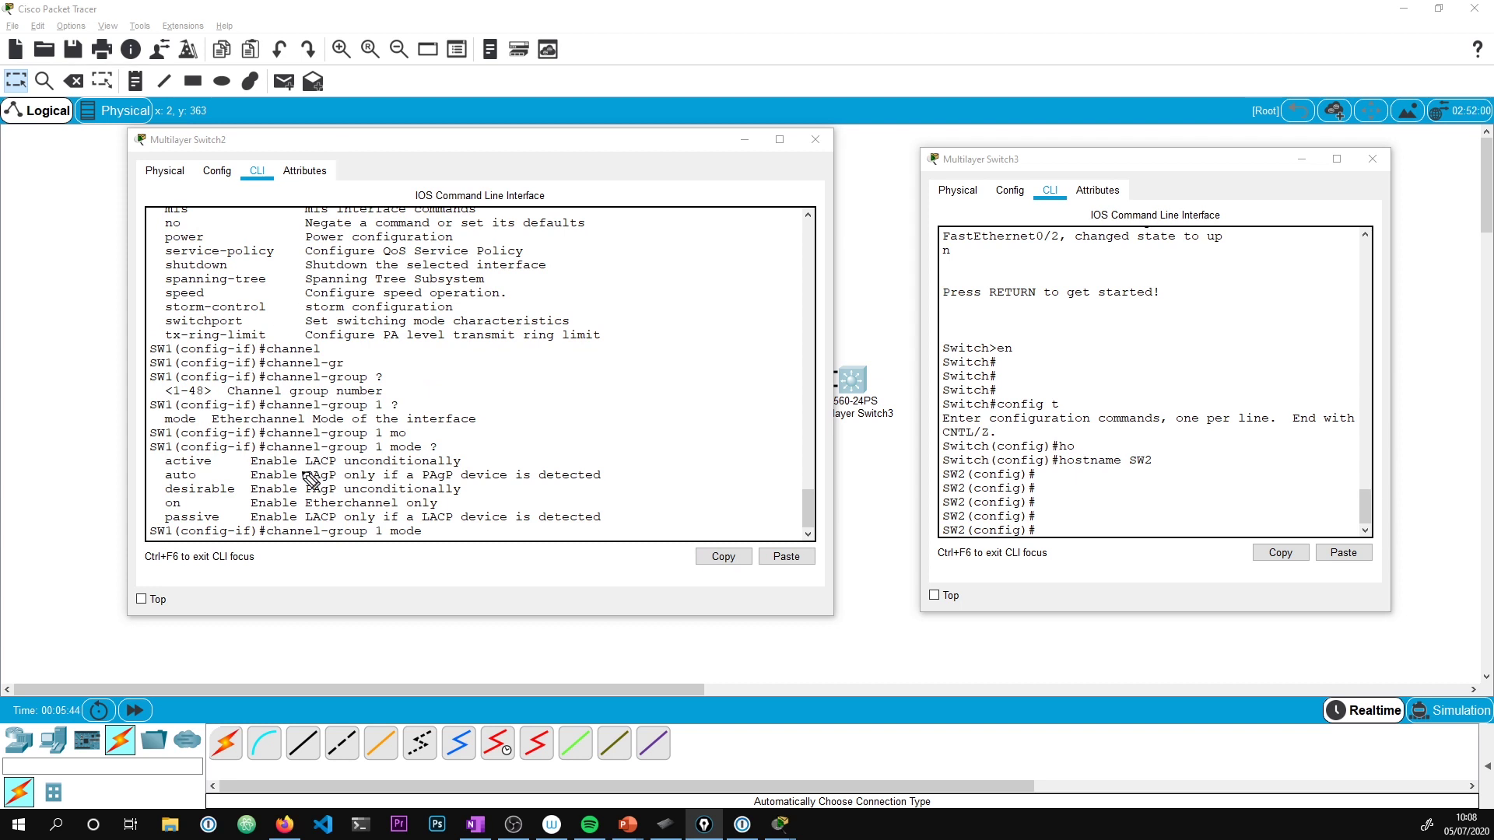
{"action": "left_click_drag", "start_coordinate": [307, 483], "coordinate": [336, 482]}
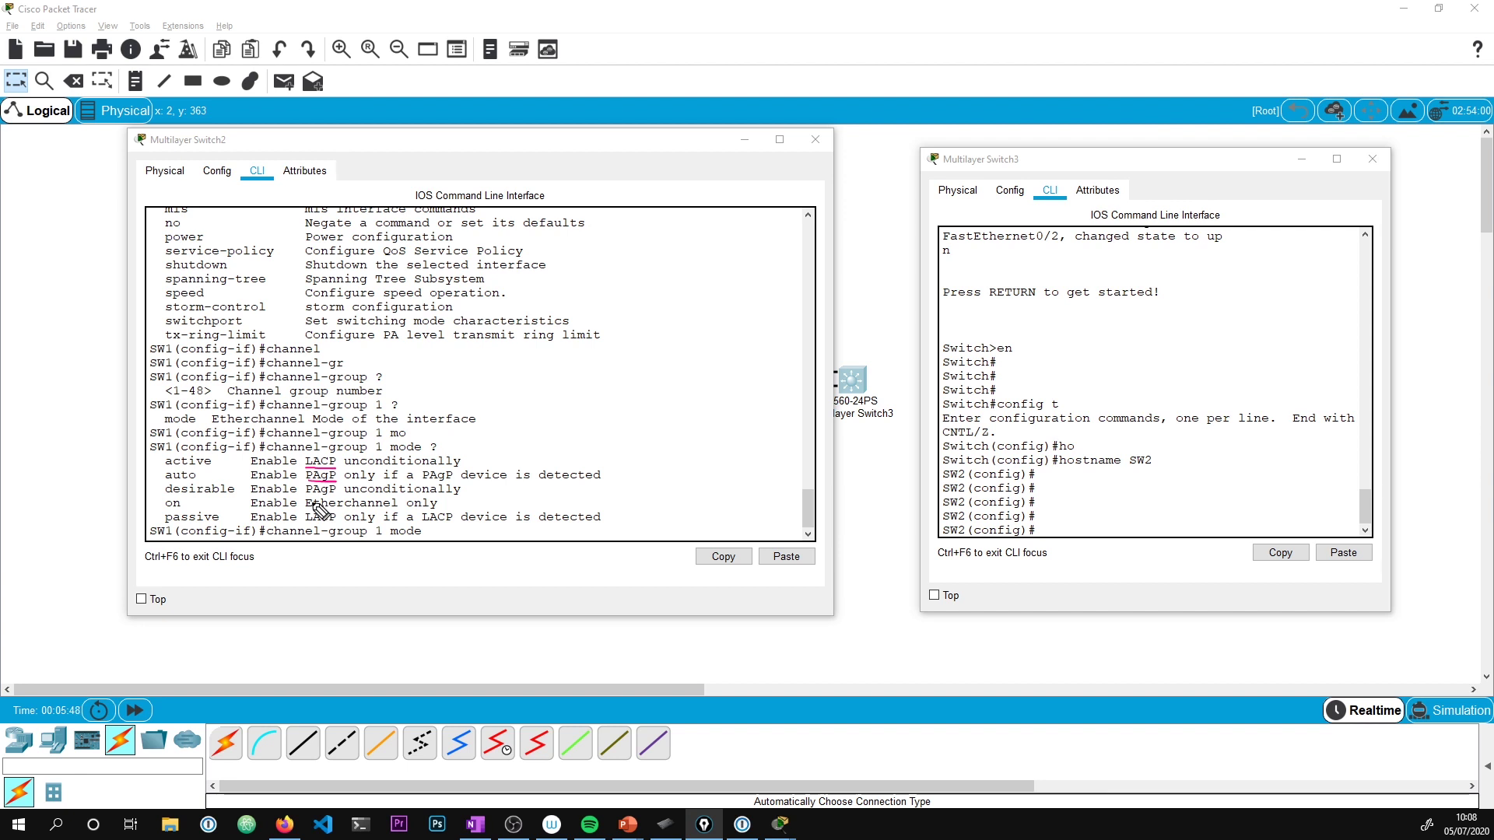
{"action": "left_click_drag", "start_coordinate": [251, 510], "coordinate": [437, 510]}
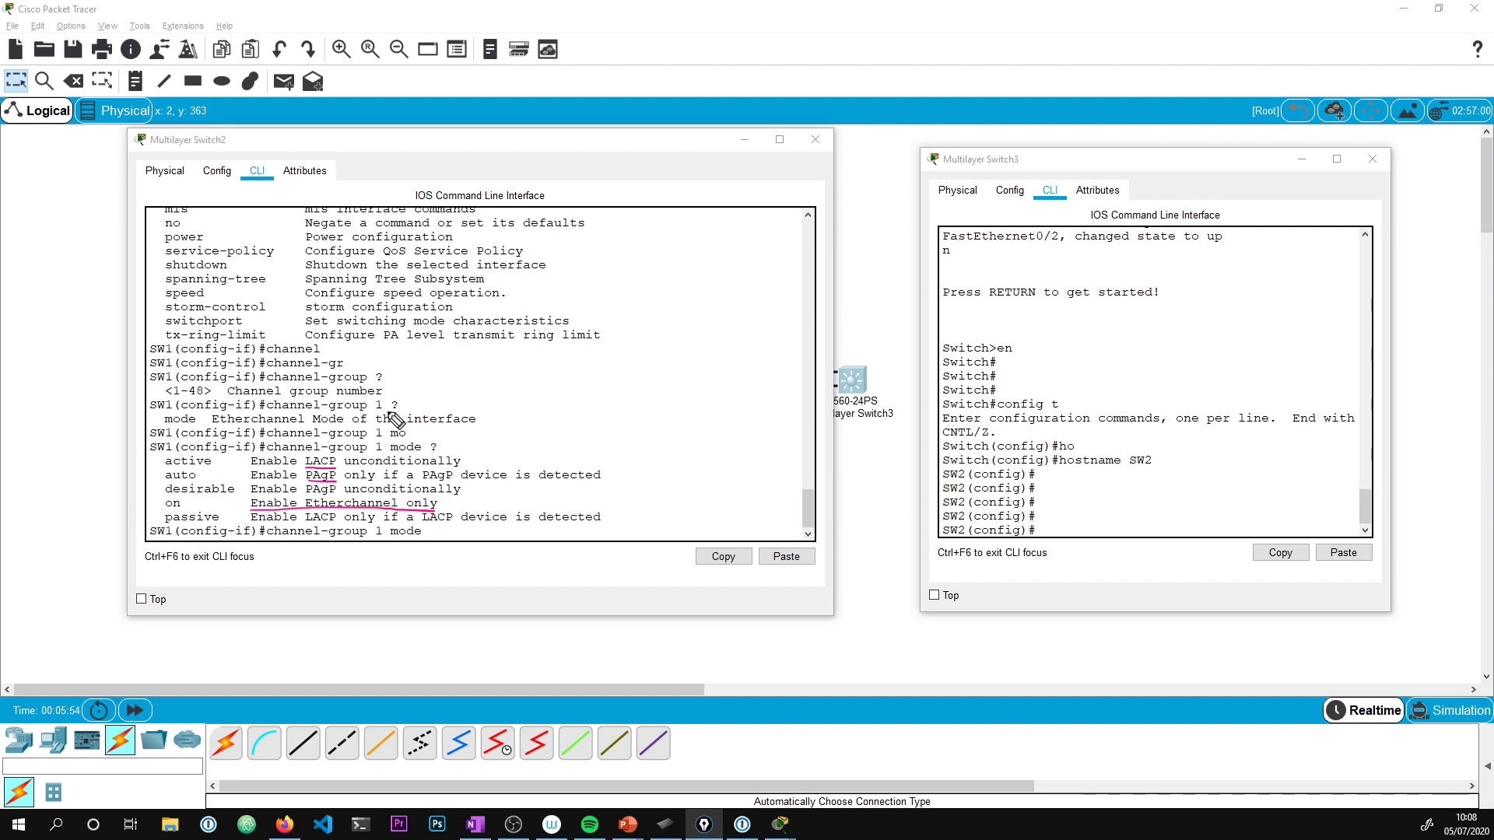
{"action": "key", "text": "e"}
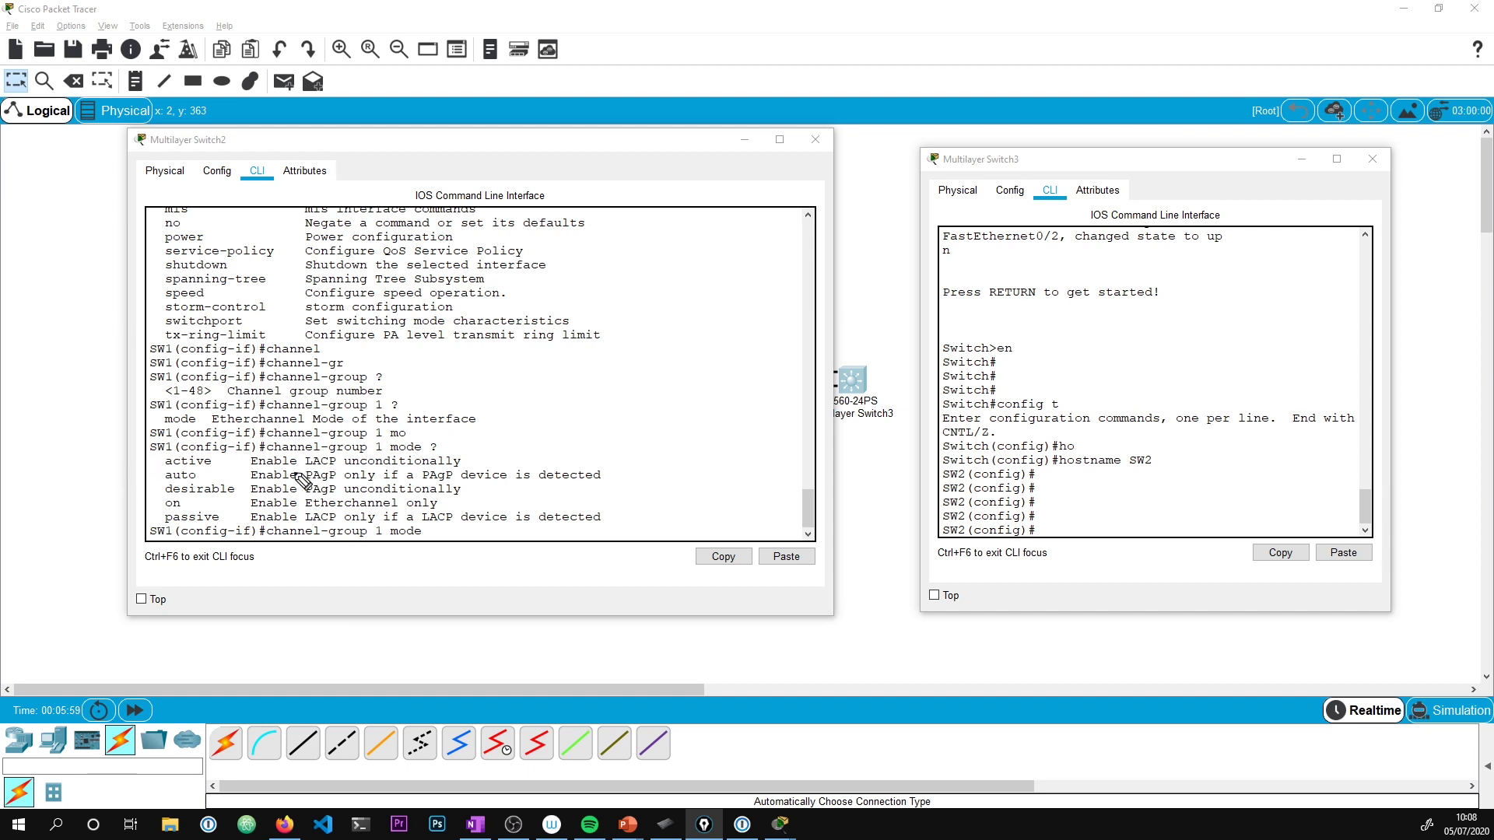
{"action": "left_click_drag", "start_coordinate": [306, 468], "coordinate": [336, 468]}
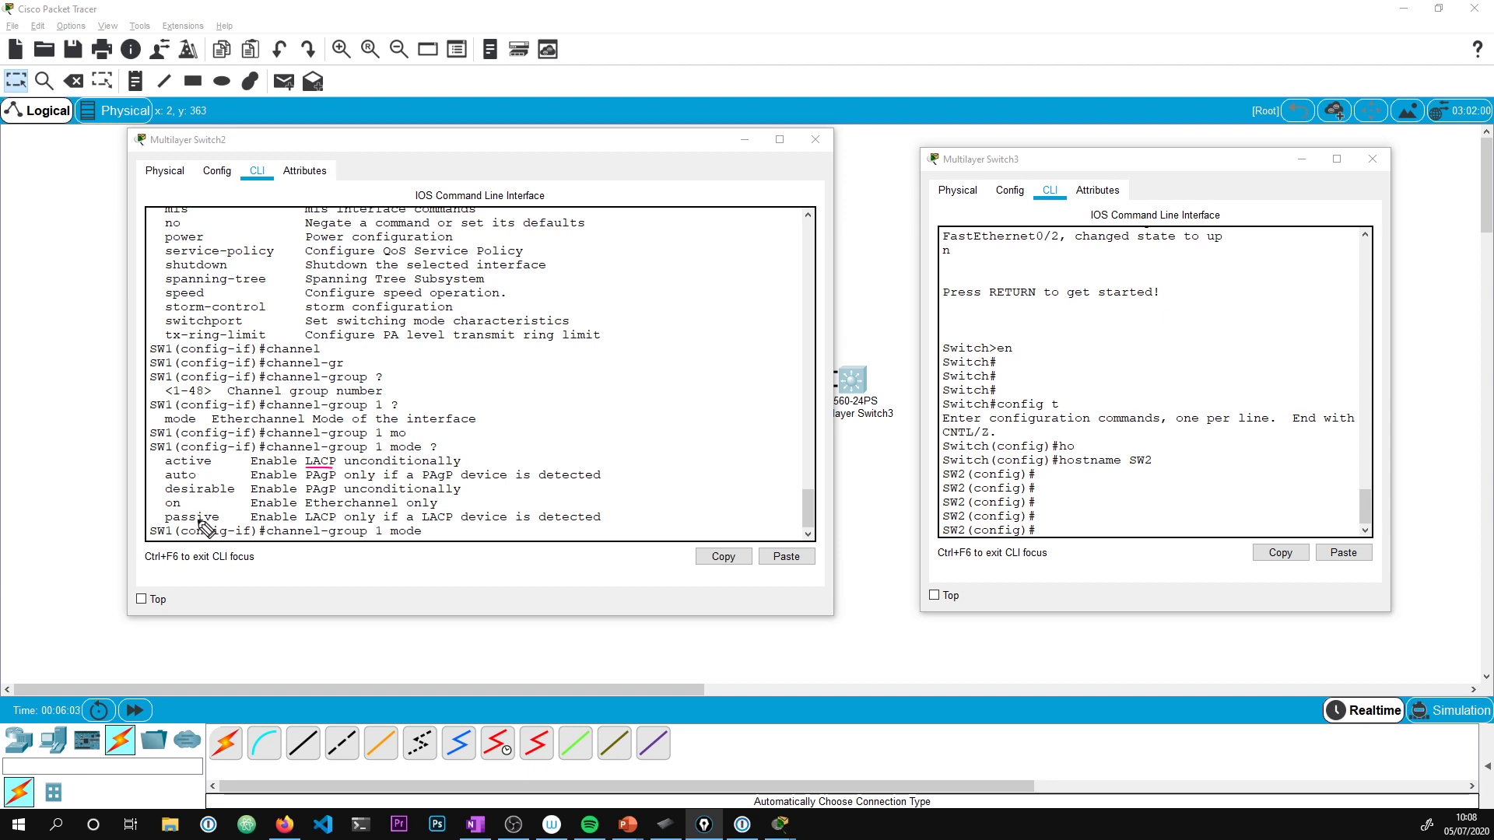
{"action": "left_click_drag", "start_coordinate": [165, 468], "coordinate": [210, 468]}
{"action": "left_click_drag", "start_coordinate": [165, 521], "coordinate": [218, 520]}
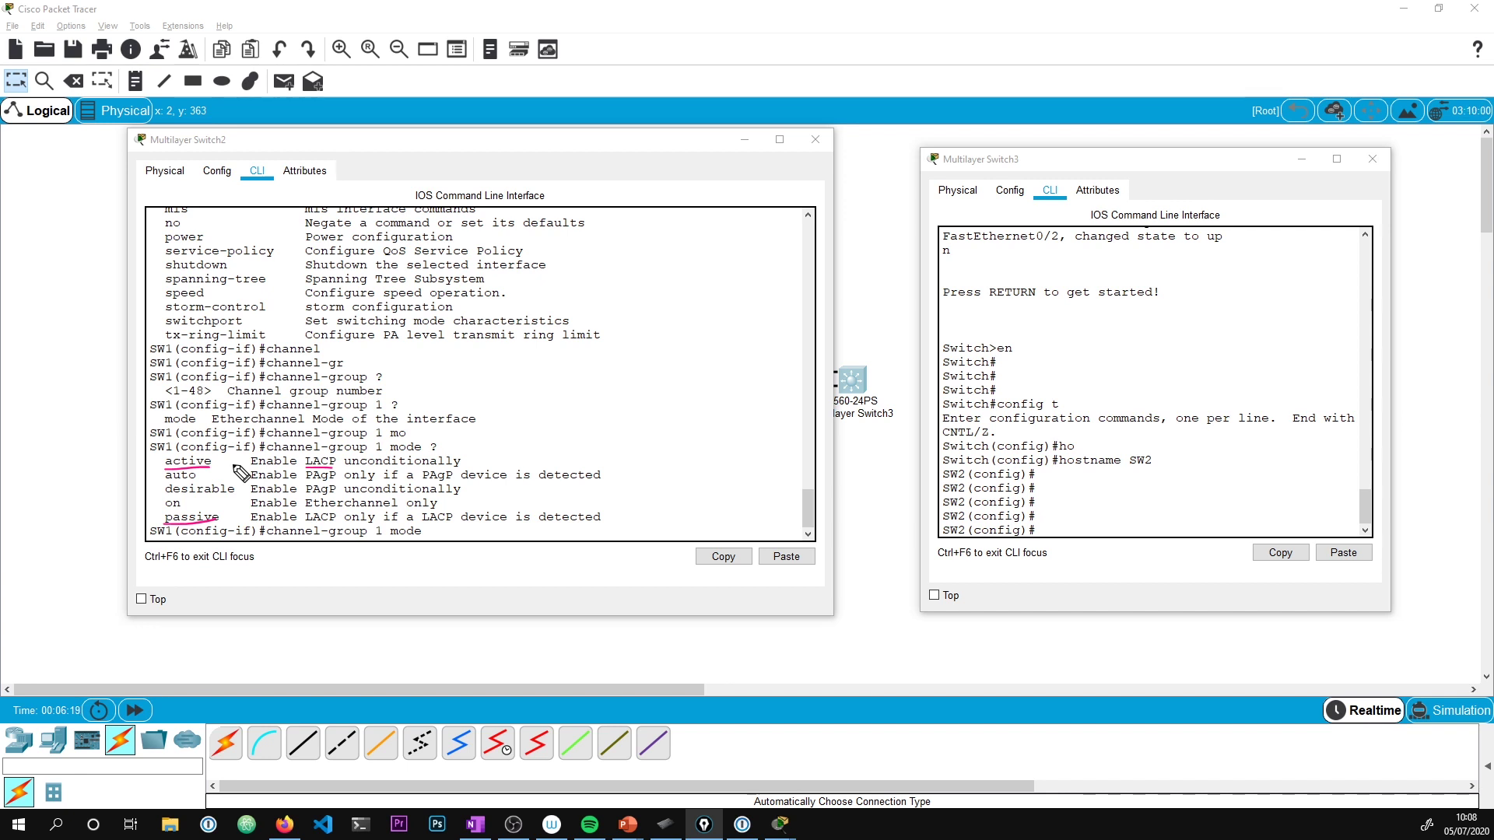
{"action": "mouse_move", "coordinate": [452, 167]}
{"action": "left_mouse_down"}
{"action": "mouse_move", "coordinate": [495, 166]}
{"action": "mouse_move", "coordinate": [506, 137]}
{"action": "mouse_move", "coordinate": [517, 156]}
{"action": "mouse_move", "coordinate": [571, 142]}
{"action": "left_mouse_up"}
{"action": "mouse_move", "coordinate": [1048, 173]}
{"action": "left_mouse_down"}
{"action": "mouse_move", "coordinate": [1166, 186]}
{"action": "mouse_move", "coordinate": [1171, 172]}
{"action": "mouse_move", "coordinate": [1232, 187]}
{"action": "mouse_move", "coordinate": [1311, 173]}
{"action": "left_mouse_up"}
{"action": "left_click_drag", "start_coordinate": [482, 217], "coordinate": [503, 208]}
{"action": "mouse_move", "coordinate": [1016, 215]}
{"action": "left_mouse_down"}
{"action": "mouse_move", "coordinate": [1031, 186]}
{"action": "mouse_move", "coordinate": [1041, 214]}
{"action": "left_mouse_up"}
{"action": "left_click_drag", "start_coordinate": [1008, 204], "coordinate": [1044, 197]}
{"action": "left_click_drag", "start_coordinate": [1168, 227], "coordinate": [1235, 180]}
{"action": "left_click_drag", "start_coordinate": [499, 243], "coordinate": [496, 276]}
{"action": "left_click_drag", "start_coordinate": [499, 244], "coordinate": [500, 262]}
{"action": "mouse_move", "coordinate": [1026, 238]}
{"action": "left_mouse_down"}
{"action": "mouse_move", "coordinate": [1019, 266]}
{"action": "mouse_move", "coordinate": [1038, 269]}
{"action": "left_mouse_up"}
{"action": "left_click_drag", "start_coordinate": [1014, 257], "coordinate": [1167, 233]}
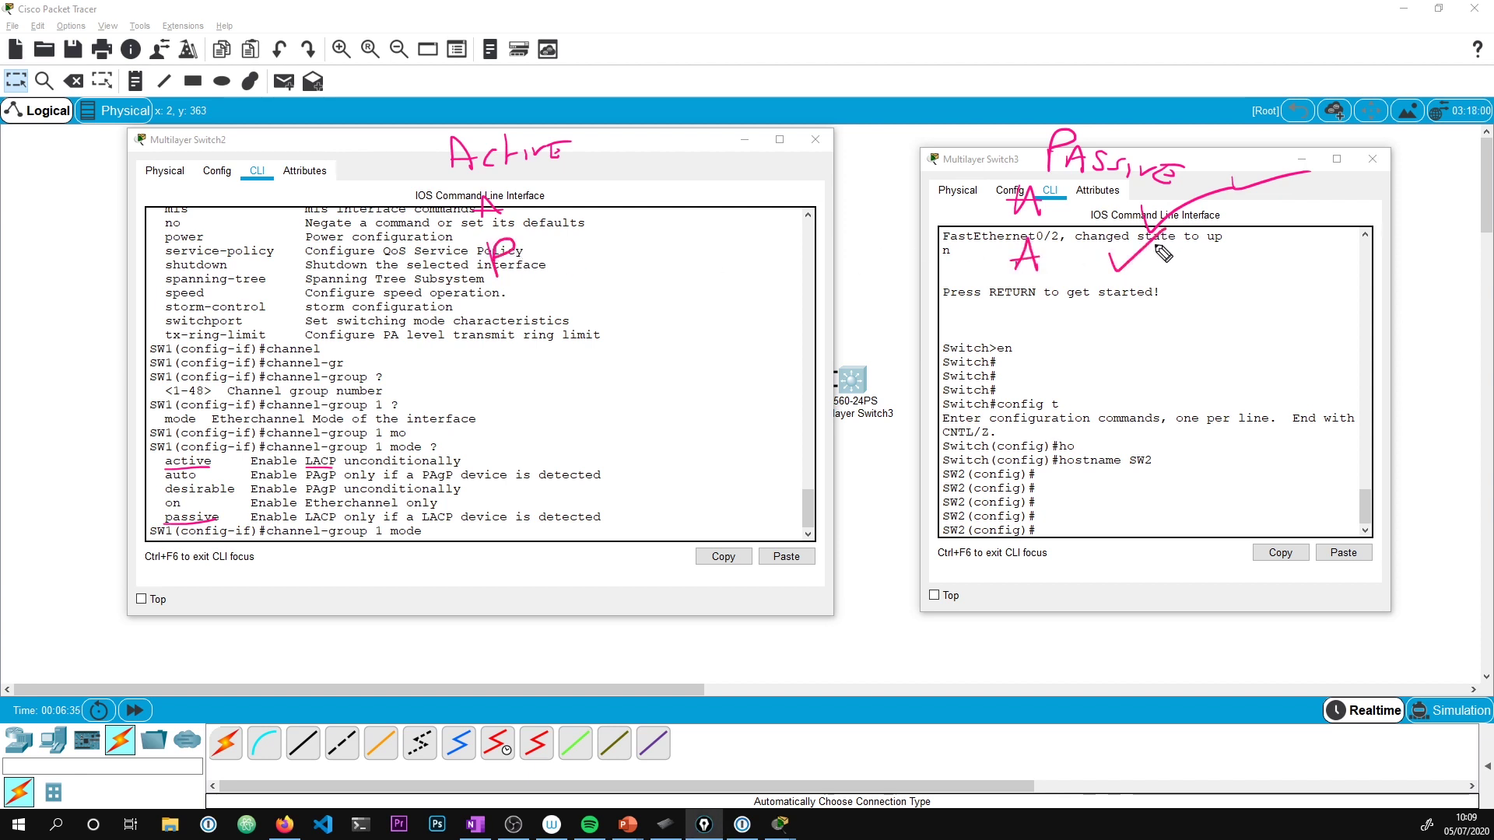
{"action": "left_click_drag", "start_coordinate": [494, 322], "coordinate": [489, 356]}
{"action": "left_click_drag", "start_coordinate": [493, 325], "coordinate": [496, 343]}
{"action": "left_click_drag", "start_coordinate": [1048, 314], "coordinate": [1045, 346]}
{"action": "left_click_drag", "start_coordinate": [1048, 316], "coordinate": [1050, 330]}
{"action": "left_click_drag", "start_coordinate": [1141, 320], "coordinate": [1159, 346]}
{"action": "left_click_drag", "start_coordinate": [1164, 321], "coordinate": [1118, 342]}
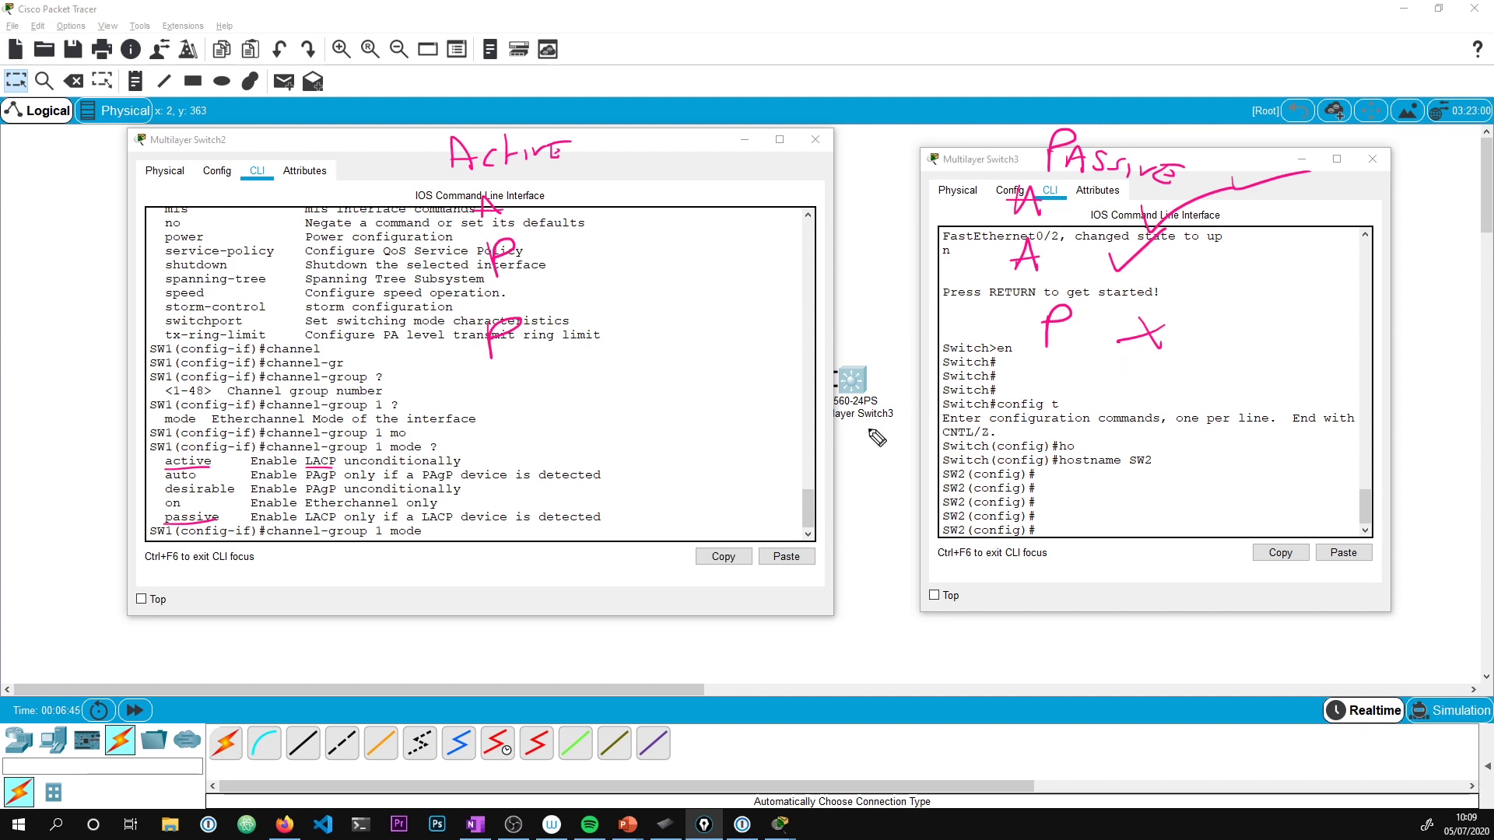
{"action": "key", "text": "Escape"}
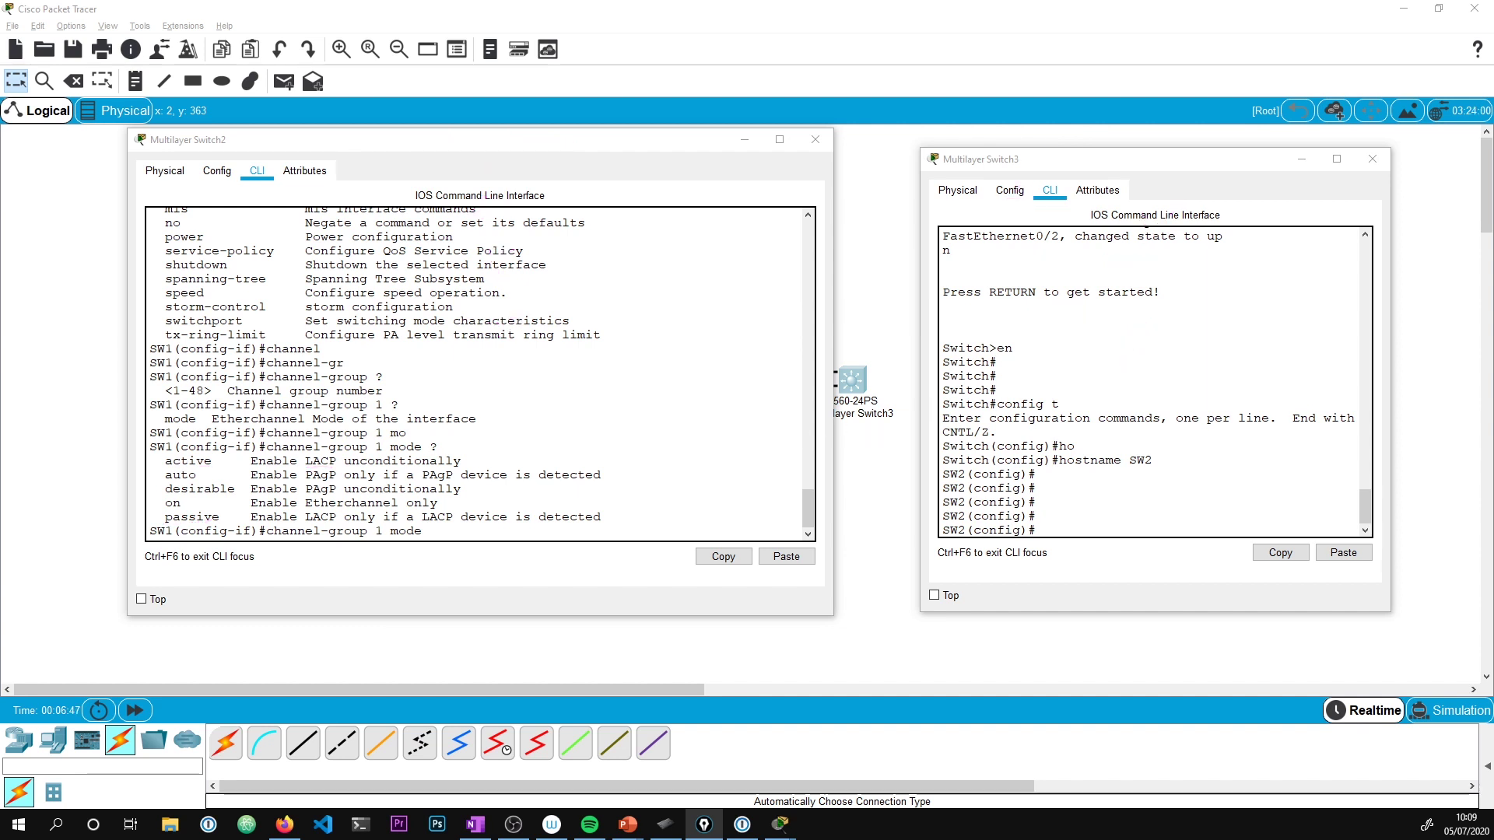
Assign SW1's fa 0/1 to channel group 1 in LACP active mode with channel-group 1 mode active
{"action": "left_click", "coordinate": [664, 470]}
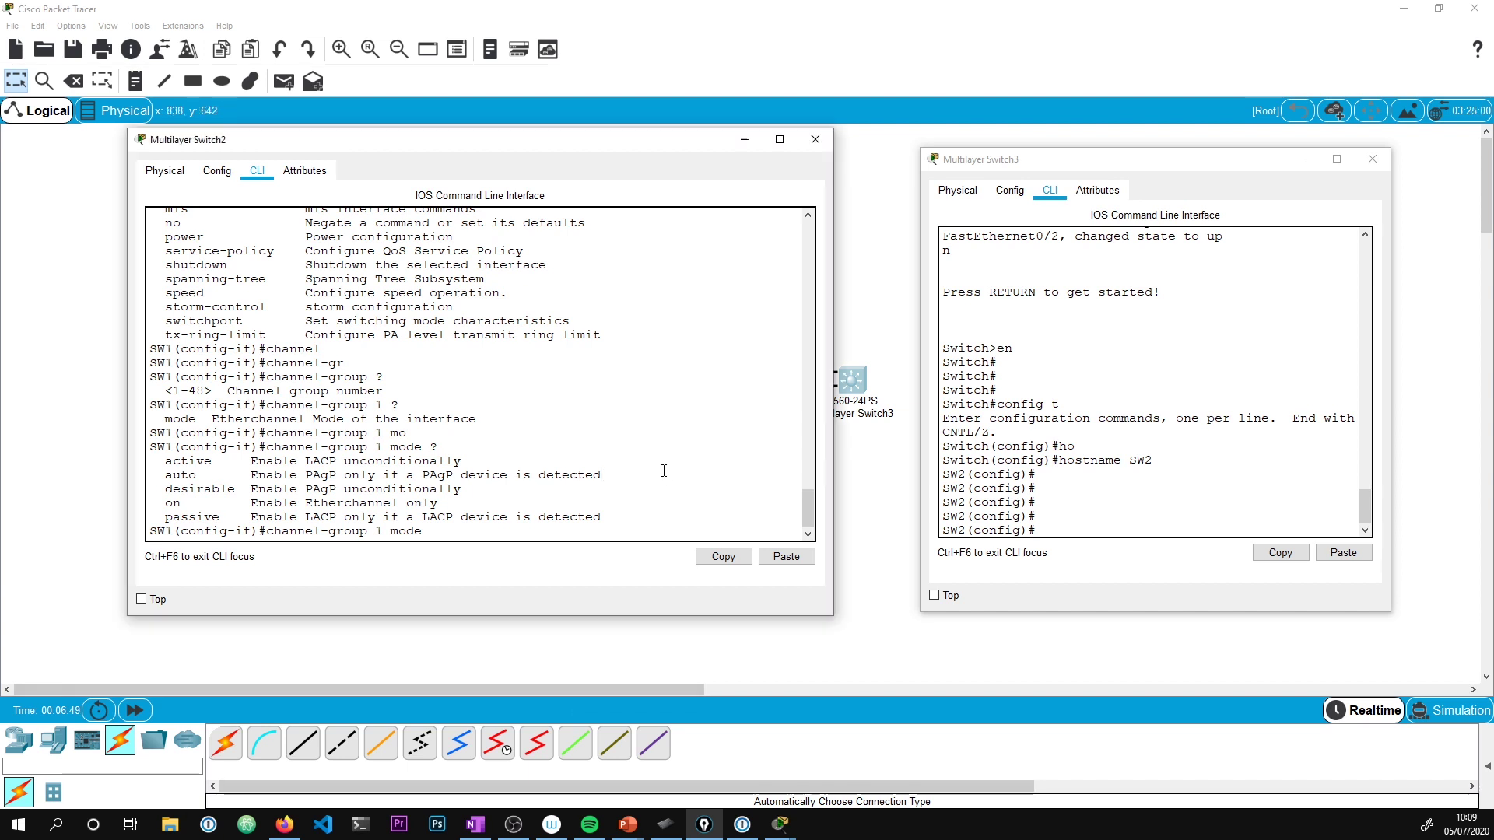
{"action": "type", "text": "ac"}
{"action": "key", "text": "Tab"}
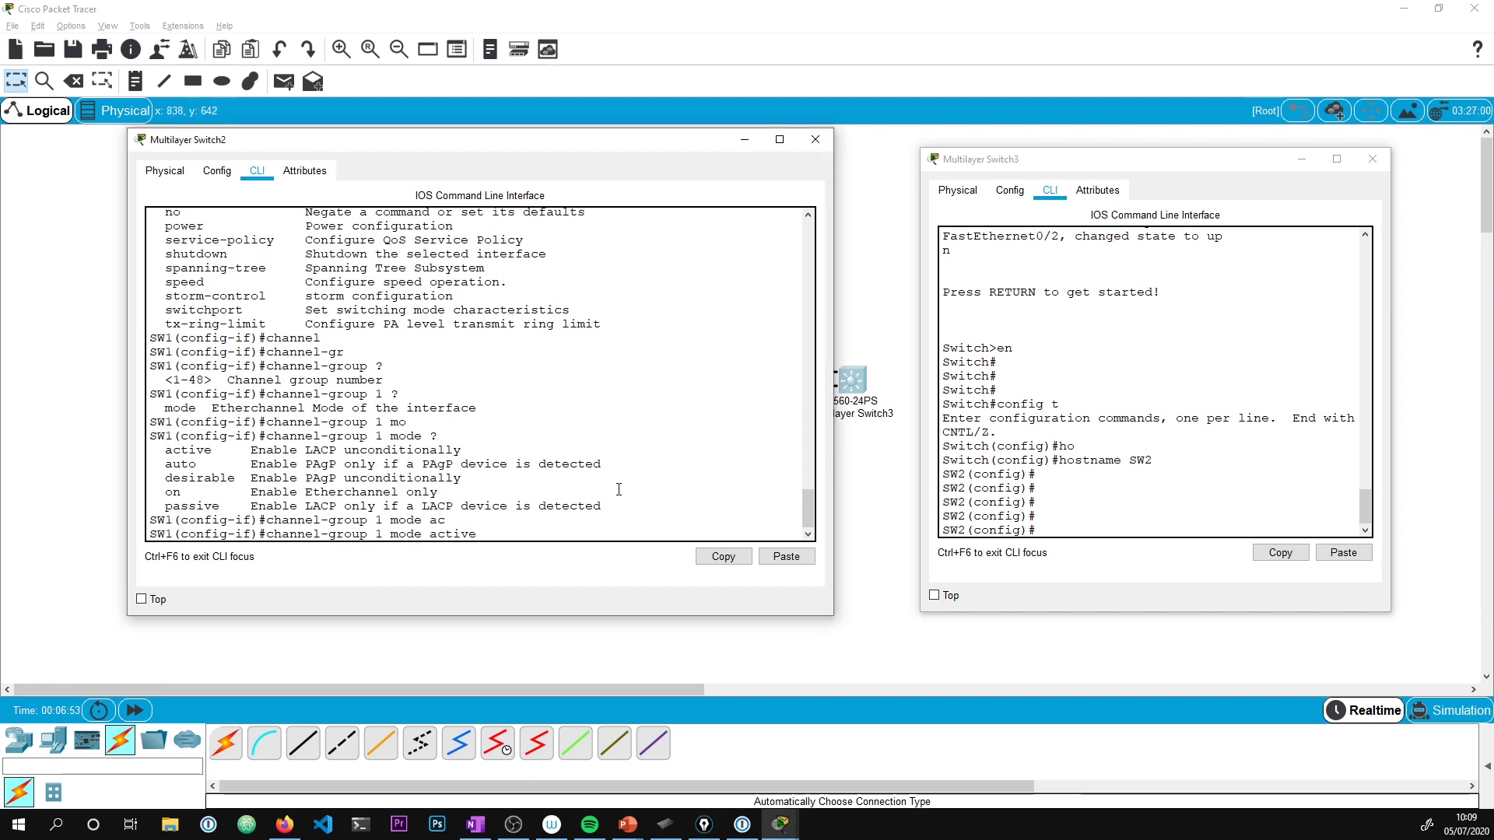
{"action": "type", "text": "?"}
{"action": "key", "text": "Return"}
{"action": "key", "text": "Return"}
{"action": "key", "text": "Return"}
Switch to interface fa 0/2 on SW1 and apply channel-group 1 mode active to it
{"action": "type", "text": "inter fa 0/1"}
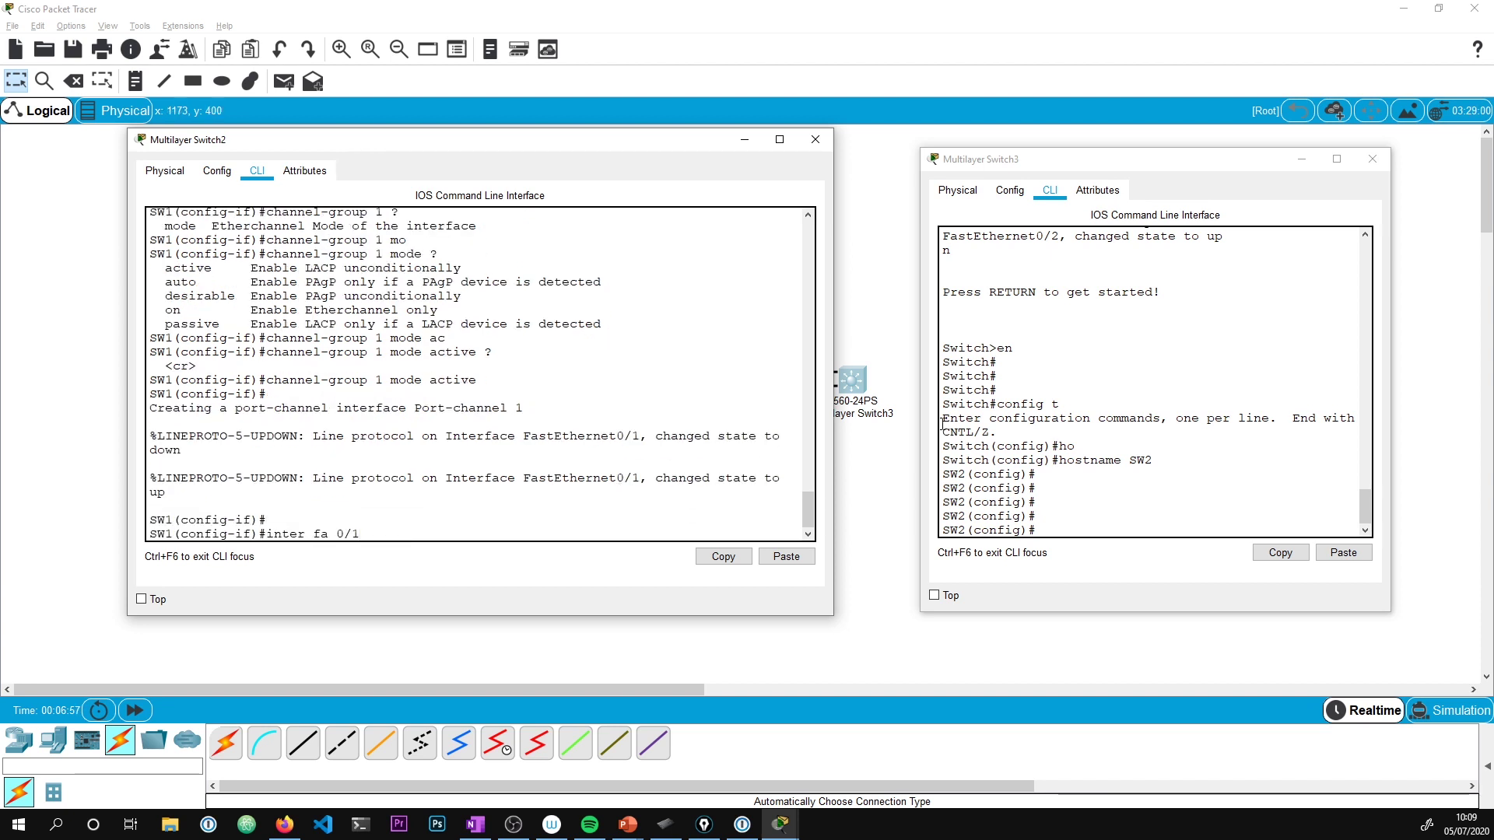
{"action": "left_click_drag", "start_coordinate": [600, 148], "coordinate": [630, 103]}
{"action": "key", "text": "BackSpace"}
{"action": "type", "text": "2"}
{"action": "key", "text": "Return"}
{"action": "key", "text": "Up"}
{"action": "key", "text": "Up"}
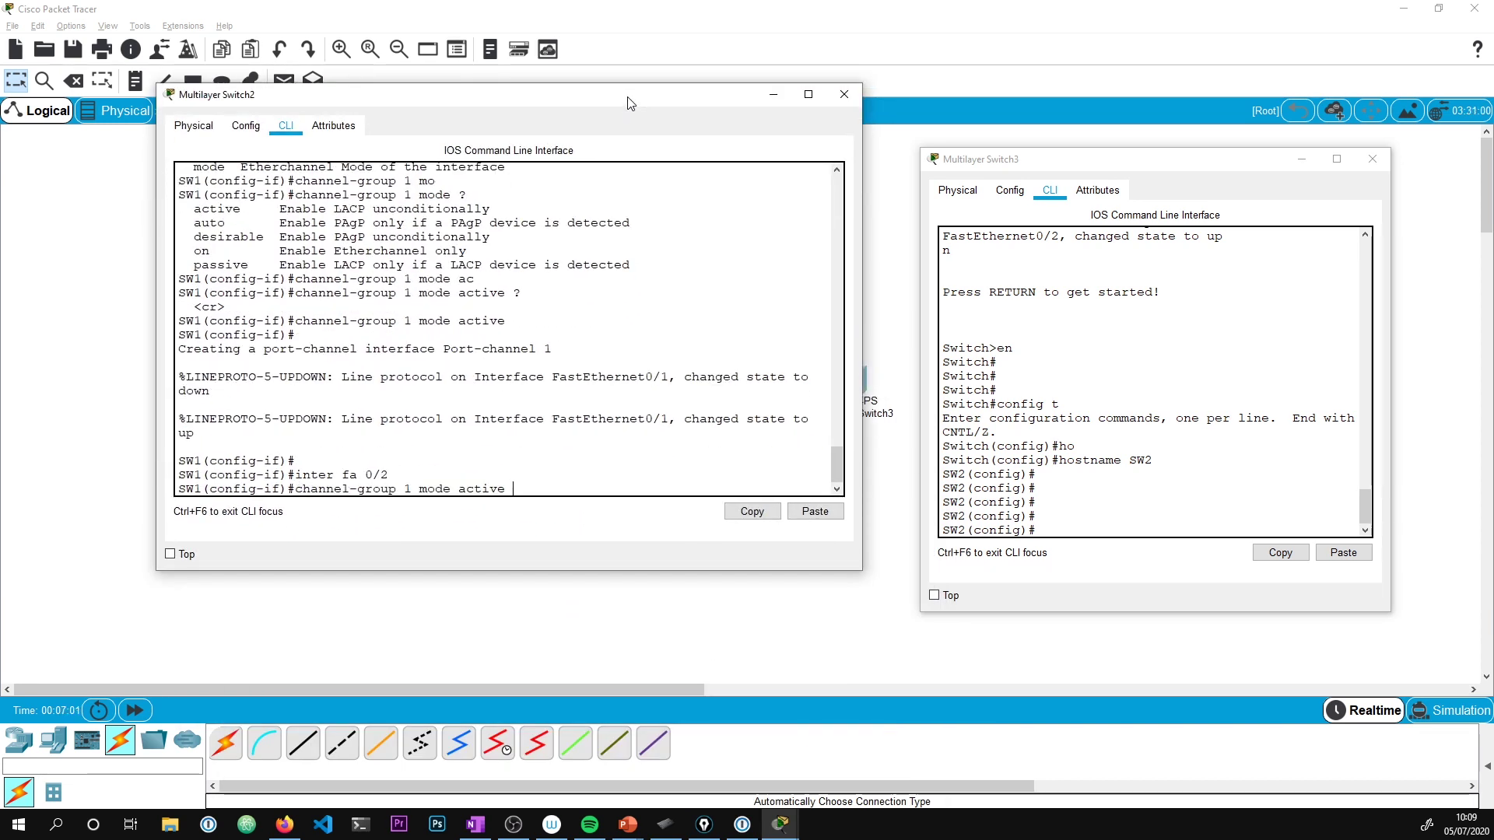
{"action": "key", "text": "Return"}
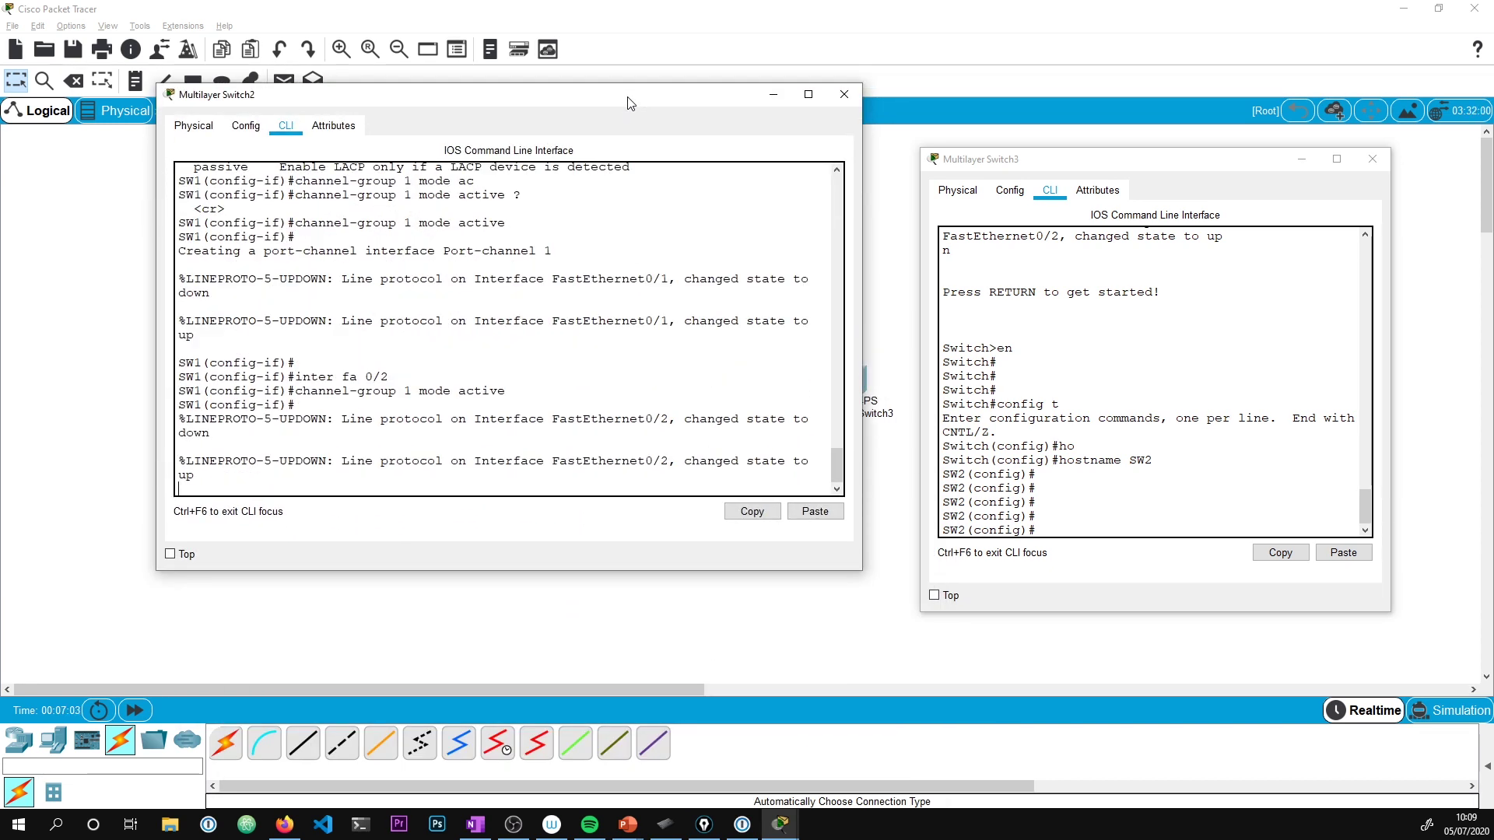
{"action": "key", "text": "Return"}
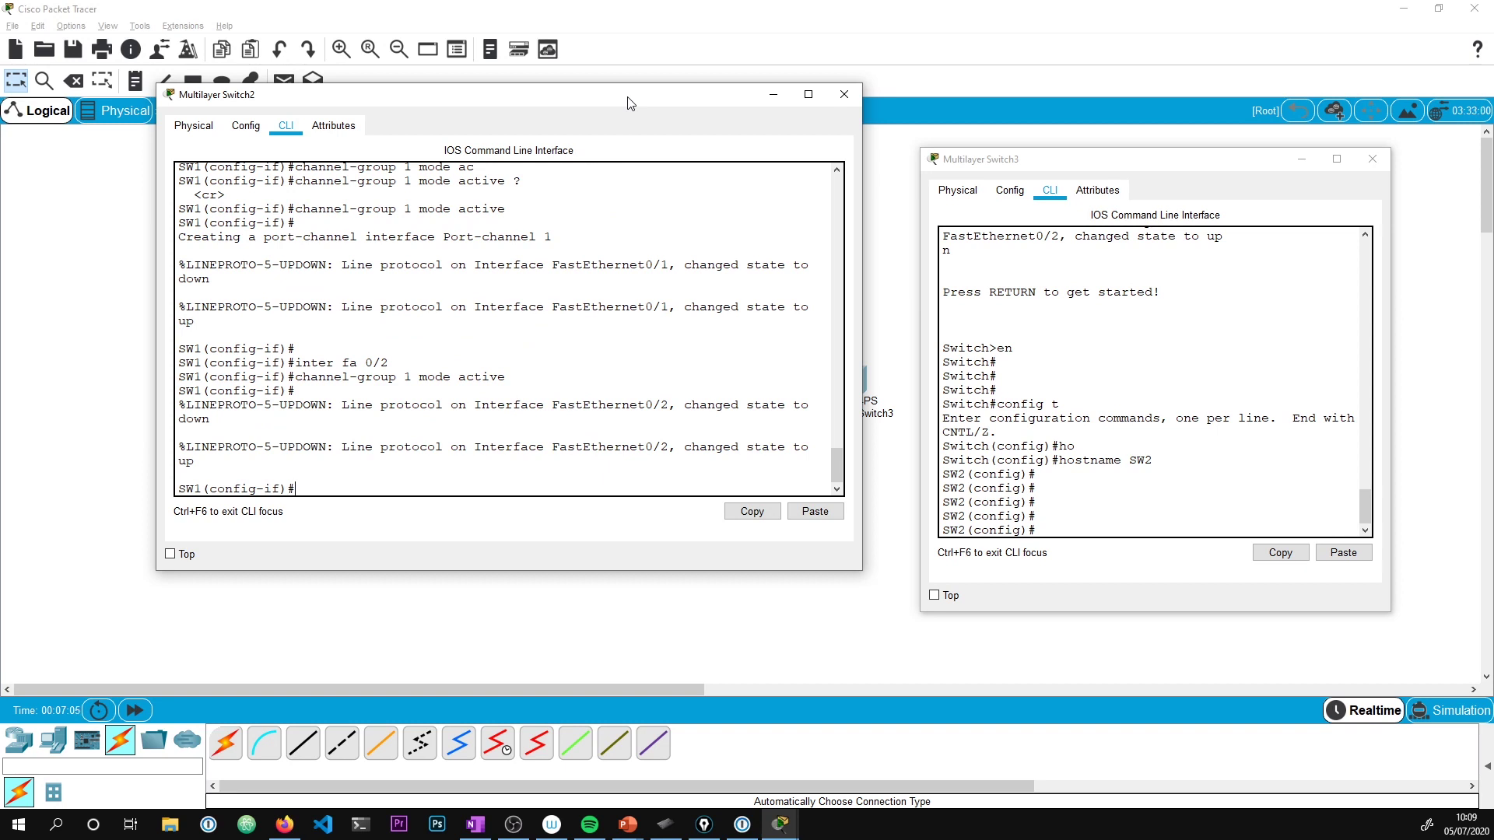
End configuration mode on SW1 to return to privileged EXEC mode
{"action": "type", "text": "end"}
{"action": "key", "text": "Return"}
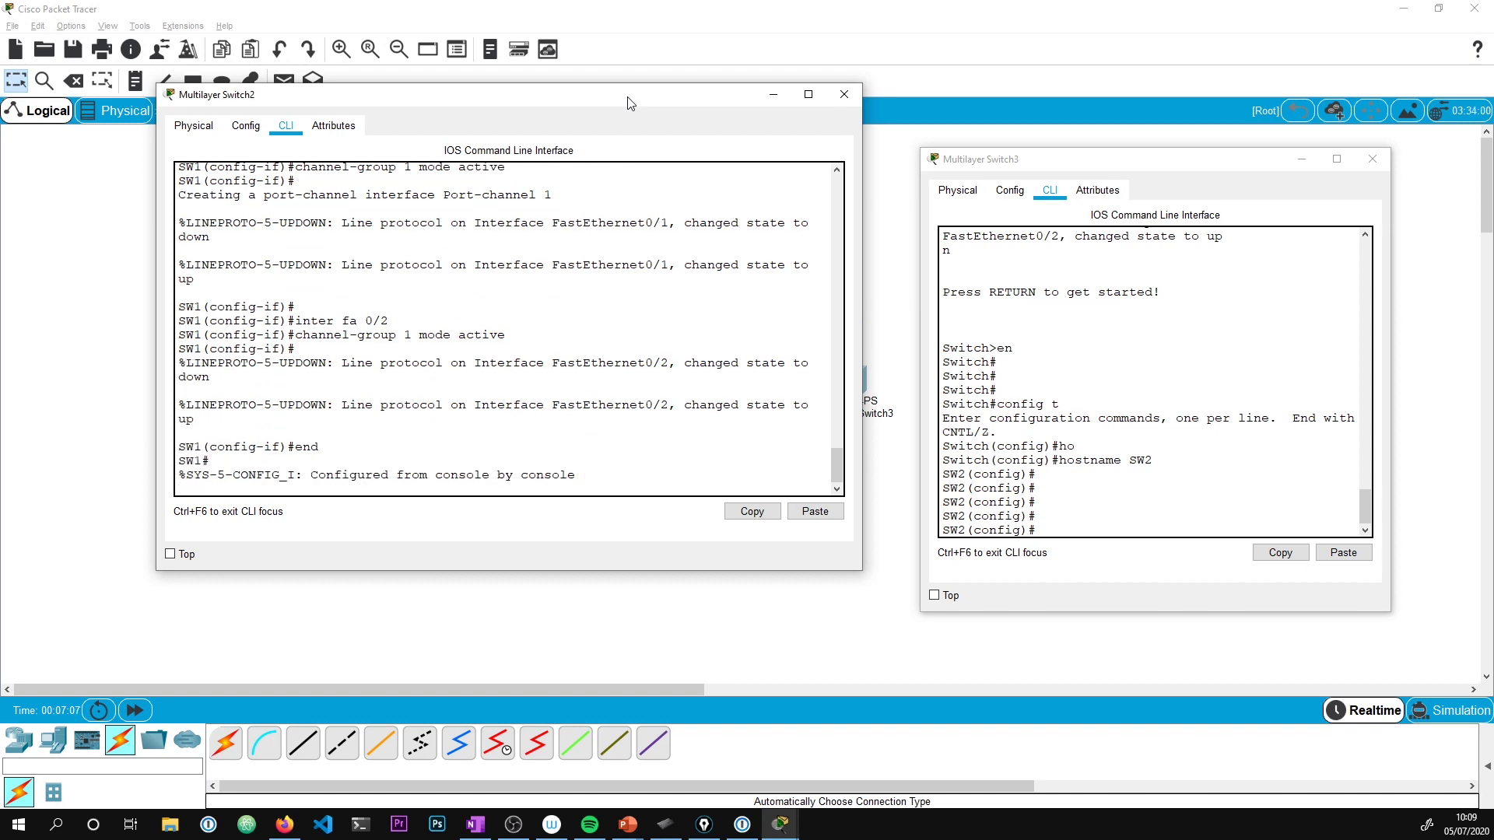
{"action": "key", "text": "Return"}
{"action": "key", "text": "Return"}
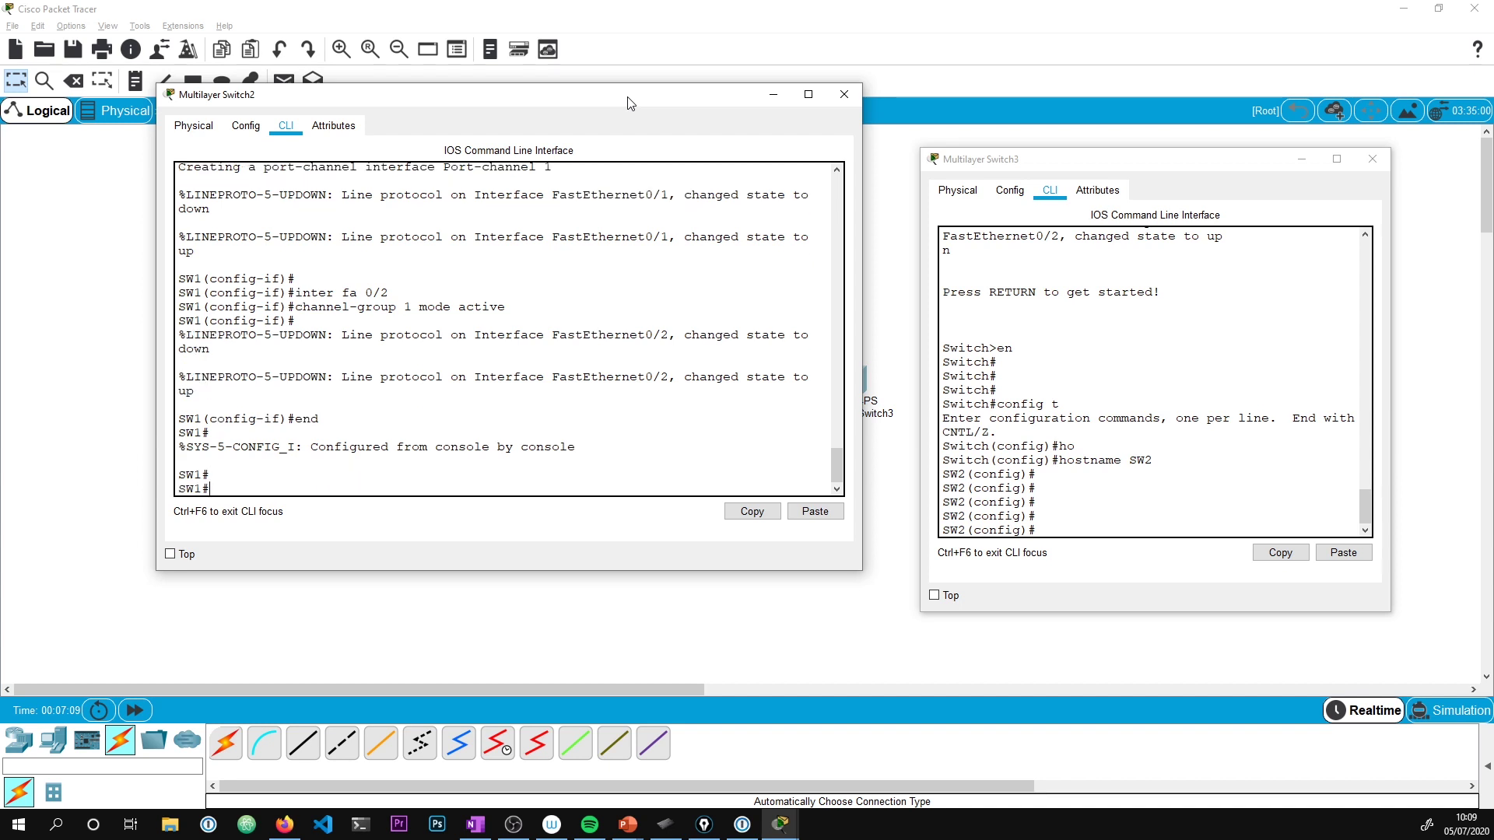
Display the EtherChannel status on SW1 with show etherchannel summary
{"action": "type", "text": "show ethch"}
{"action": "key", "text": "Tab"}
{"action": "type", "text": "rch"}
{"action": "key", "text": "Tab"}
{"action": "type", "text": "s"}
{"action": "key", "text": "Tab"}
{"action": "key", "text": "Return"}
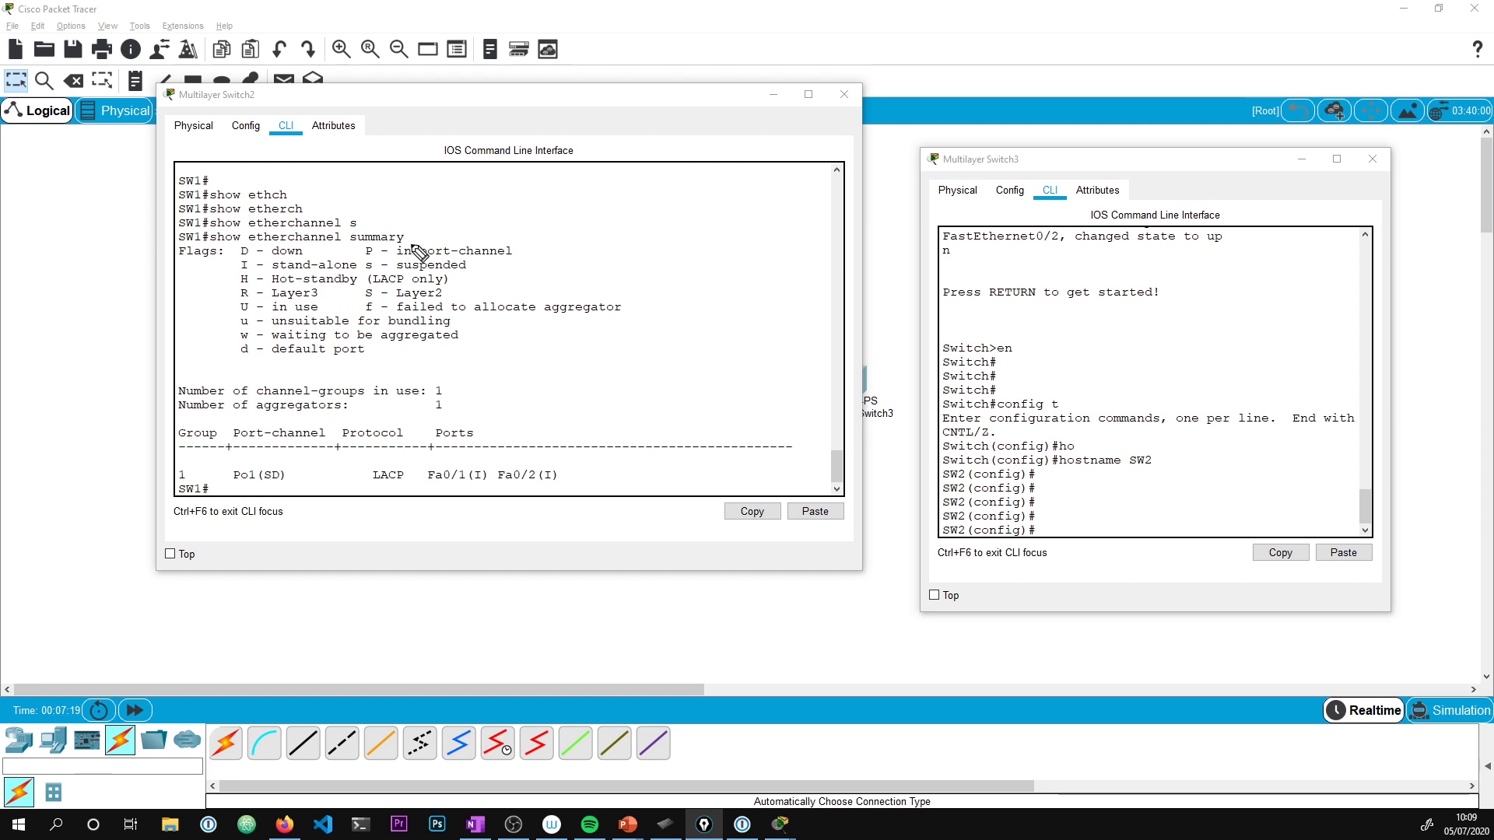
Annotate SW1's EtherChannel summary, marking Port-channel as Logical, Ports as Physical and Protocol as LACP, and clear the ink
{"action": "left_click_drag", "start_coordinate": [202, 246], "coordinate": [404, 239]}
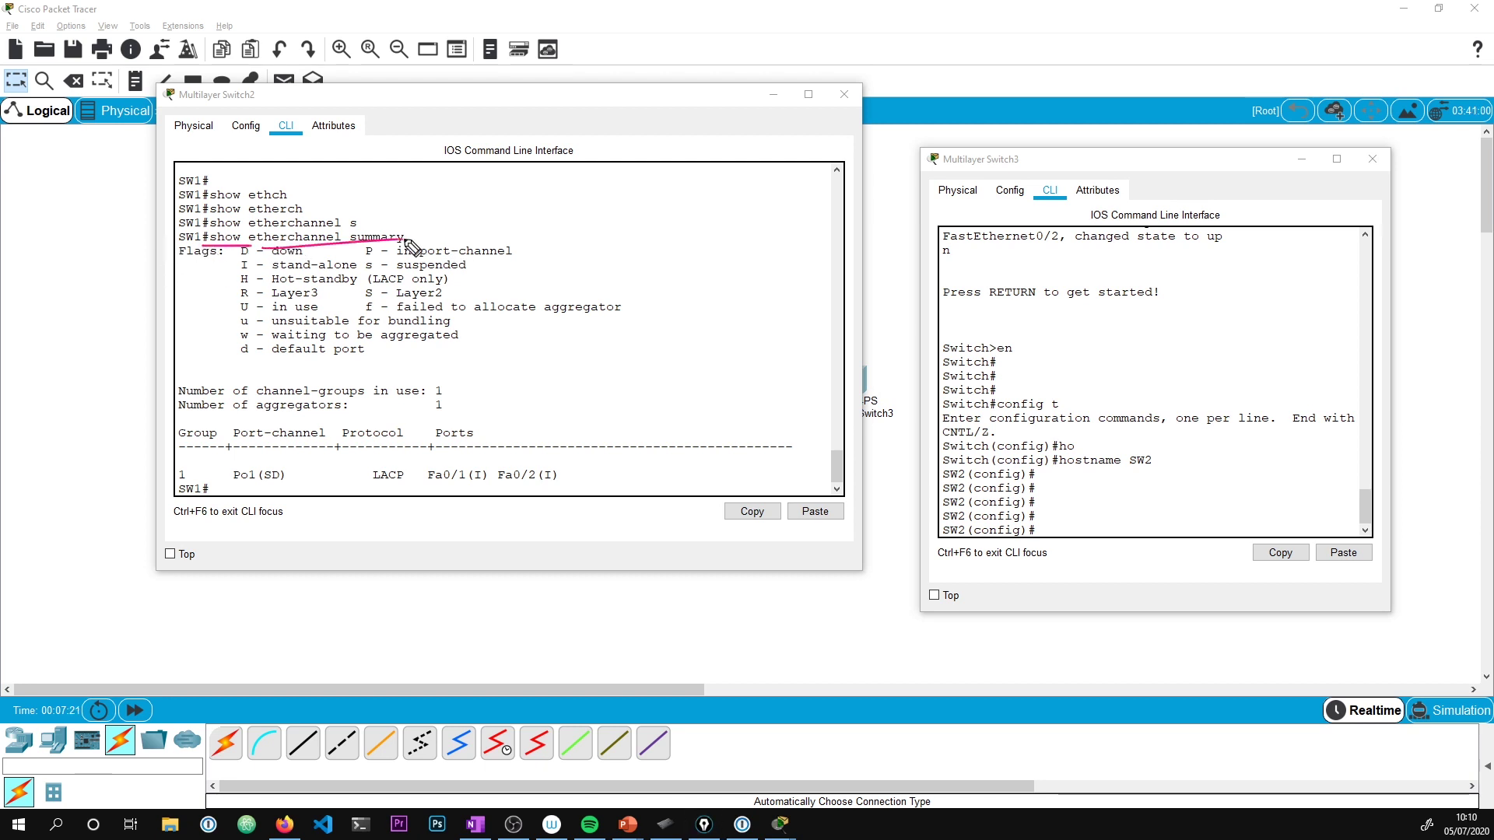
{"action": "mouse_move", "coordinate": [225, 425]}
{"action": "left_mouse_down"}
{"action": "mouse_move", "coordinate": [242, 488]}
{"action": "mouse_move", "coordinate": [321, 486]}
{"action": "mouse_move", "coordinate": [333, 454]}
{"action": "mouse_move", "coordinate": [333, 418]}
{"action": "mouse_move", "coordinate": [231, 418]}
{"action": "left_mouse_up"}
{"action": "left_click_drag", "start_coordinate": [325, 417], "coordinate": [634, 267]}
{"action": "mouse_move", "coordinate": [648, 205]}
{"action": "left_mouse_down"}
{"action": "mouse_move", "coordinate": [658, 240]}
{"action": "mouse_move", "coordinate": [766, 227]}
{"action": "mouse_move", "coordinate": [757, 243]}
{"action": "left_mouse_up"}
{"action": "mouse_move", "coordinate": [420, 424]}
{"action": "left_mouse_down"}
{"action": "mouse_move", "coordinate": [420, 497]}
{"action": "mouse_move", "coordinate": [418, 422]}
{"action": "mouse_move", "coordinate": [572, 424]}
{"action": "mouse_move", "coordinate": [564, 514]}
{"action": "left_mouse_up"}
{"action": "left_click_drag", "start_coordinate": [431, 502], "coordinate": [557, 502]}
{"action": "left_click_drag", "start_coordinate": [648, 420], "coordinate": [674, 391]}
{"action": "left_click_drag", "start_coordinate": [731, 417], "coordinate": [789, 408]}
{"action": "left_click_drag", "start_coordinate": [427, 487], "coordinate": [540, 488]}
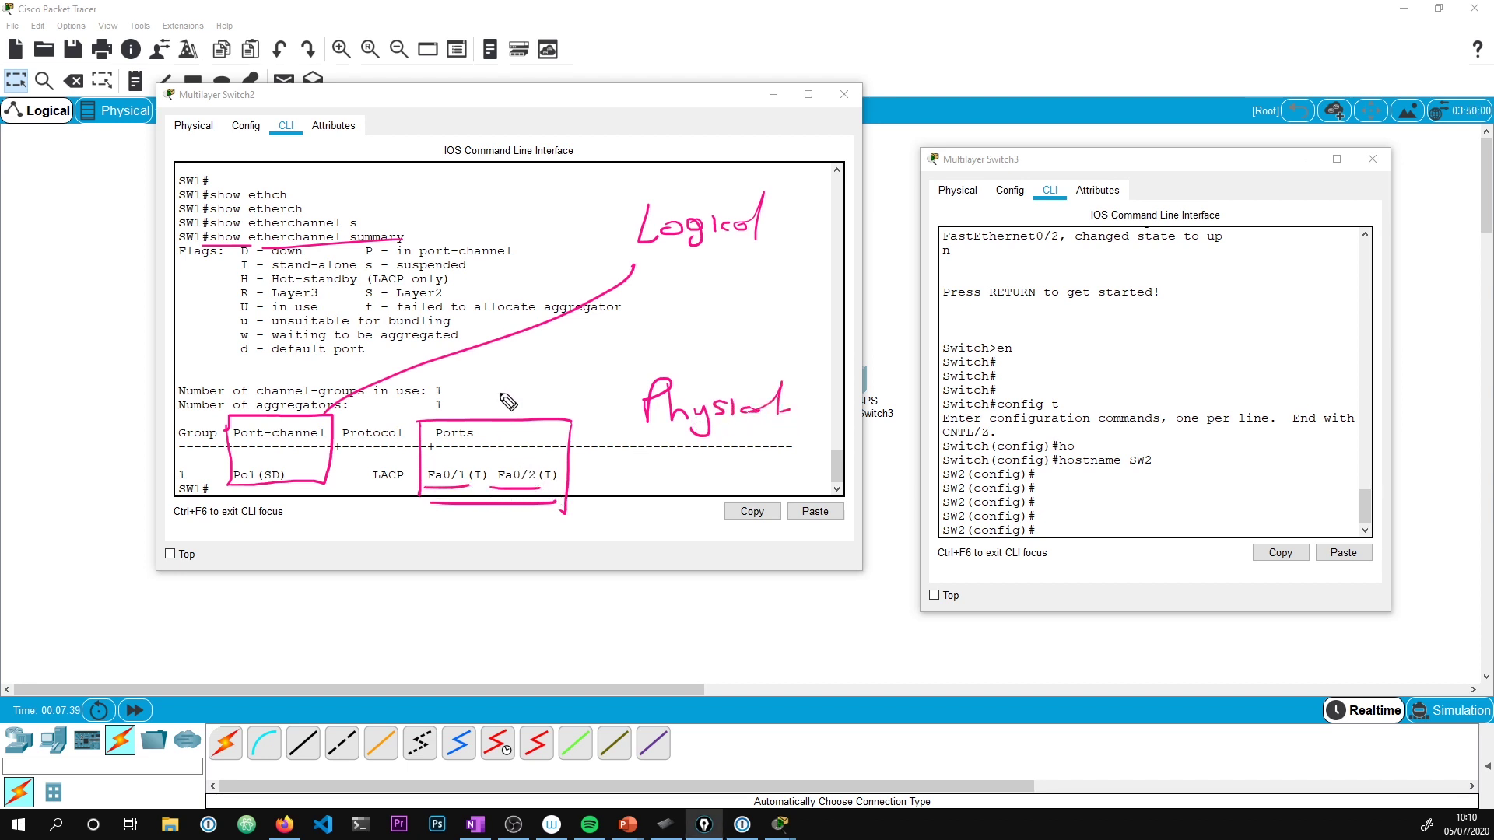
{"action": "mouse_move", "coordinate": [340, 421]}
{"action": "left_mouse_down"}
{"action": "mouse_move", "coordinate": [419, 419]}
{"action": "mouse_move", "coordinate": [418, 498]}
{"action": "mouse_move", "coordinate": [339, 436]}
{"action": "mouse_move", "coordinate": [340, 490]}
{"action": "mouse_move", "coordinate": [413, 486]}
{"action": "left_mouse_up"}
{"action": "mouse_move", "coordinate": [397, 489]}
{"action": "left_mouse_down"}
{"action": "mouse_move", "coordinate": [452, 598]}
{"action": "mouse_move", "coordinate": [474, 573]}
{"action": "mouse_move", "coordinate": [507, 589]}
{"action": "left_mouse_up"}
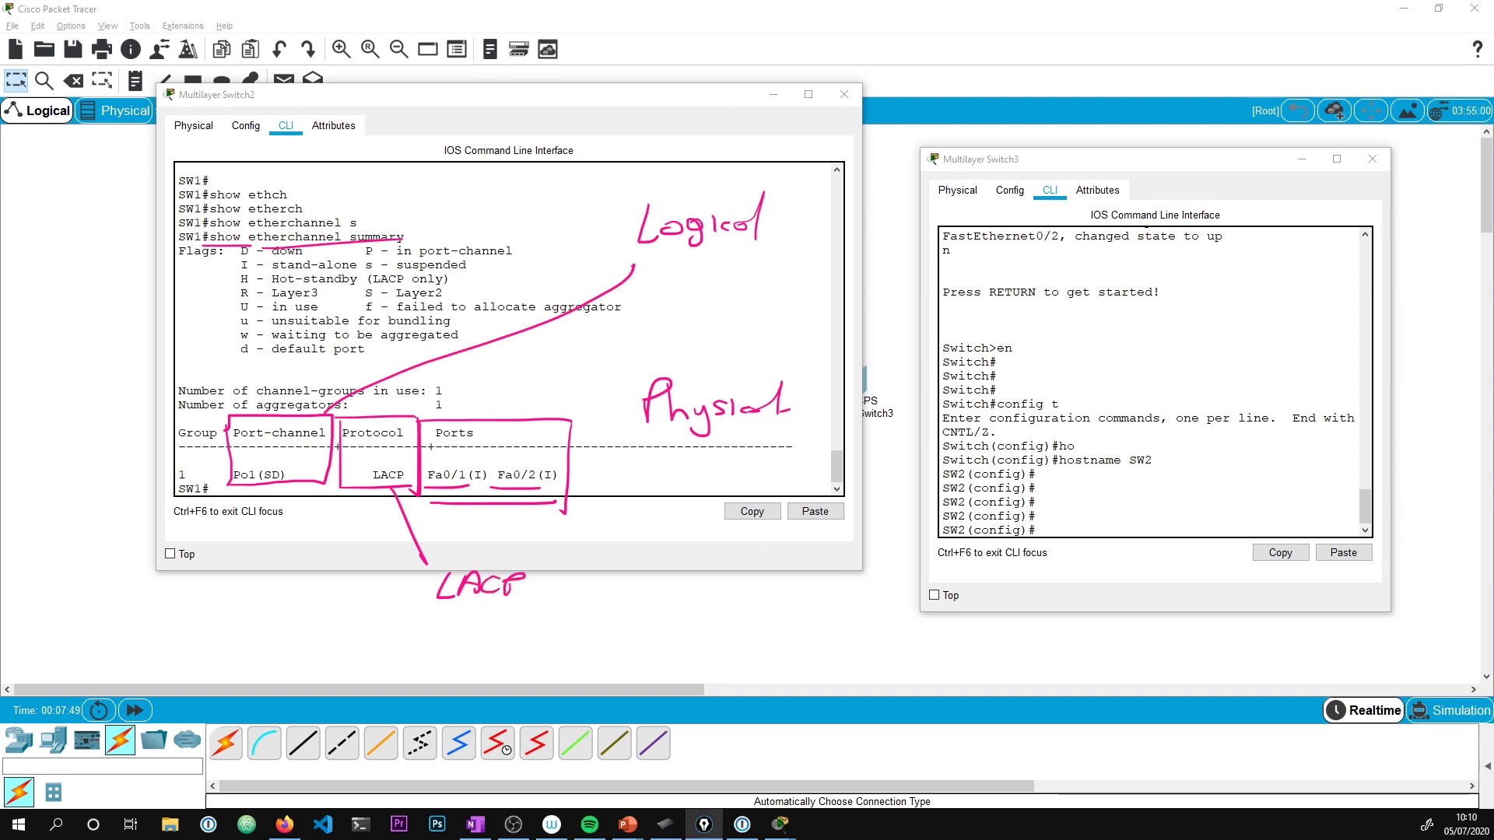
{"action": "key", "text": "e"}
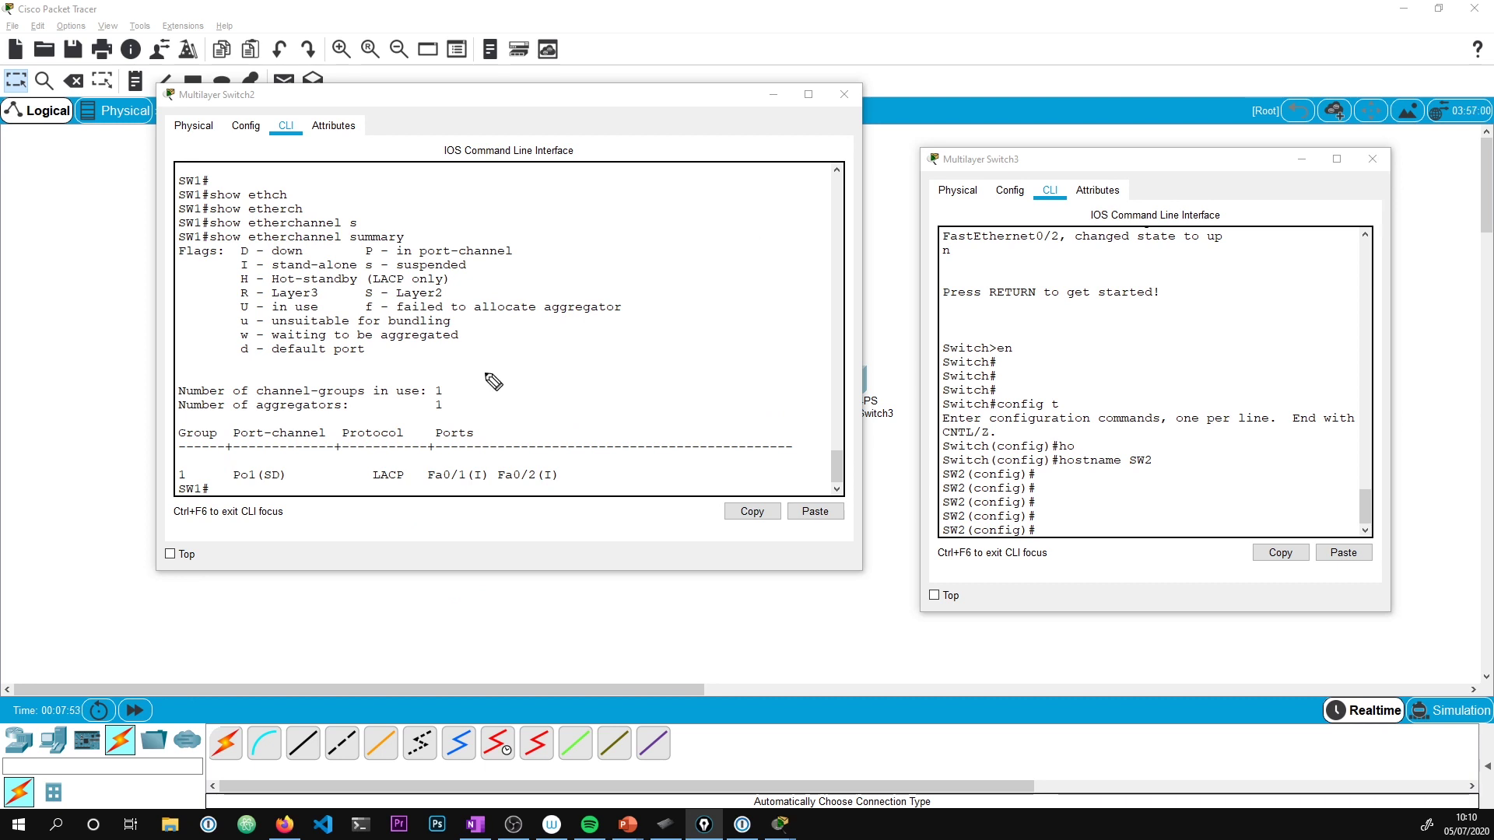
Mark SW2's console as NOTHING, link the (I) port flags in SW1's summary to stand-alone, and clear the ink
{"action": "mouse_move", "coordinate": [1230, 282]}
{"action": "left_mouse_down"}
{"action": "mouse_move", "coordinate": [1245, 334]}
{"action": "mouse_move", "coordinate": [1231, 283]}
{"action": "left_mouse_up"}
{"action": "mouse_move", "coordinate": [1130, 366]}
{"action": "left_mouse_down"}
{"action": "mouse_move", "coordinate": [1215, 362]}
{"action": "mouse_move", "coordinate": [1213, 376]}
{"action": "mouse_move", "coordinate": [1230, 361]}
{"action": "mouse_move", "coordinate": [1268, 382]}
{"action": "left_mouse_up"}
{"action": "left_click_drag", "start_coordinate": [1273, 373], "coordinate": [1288, 389]}
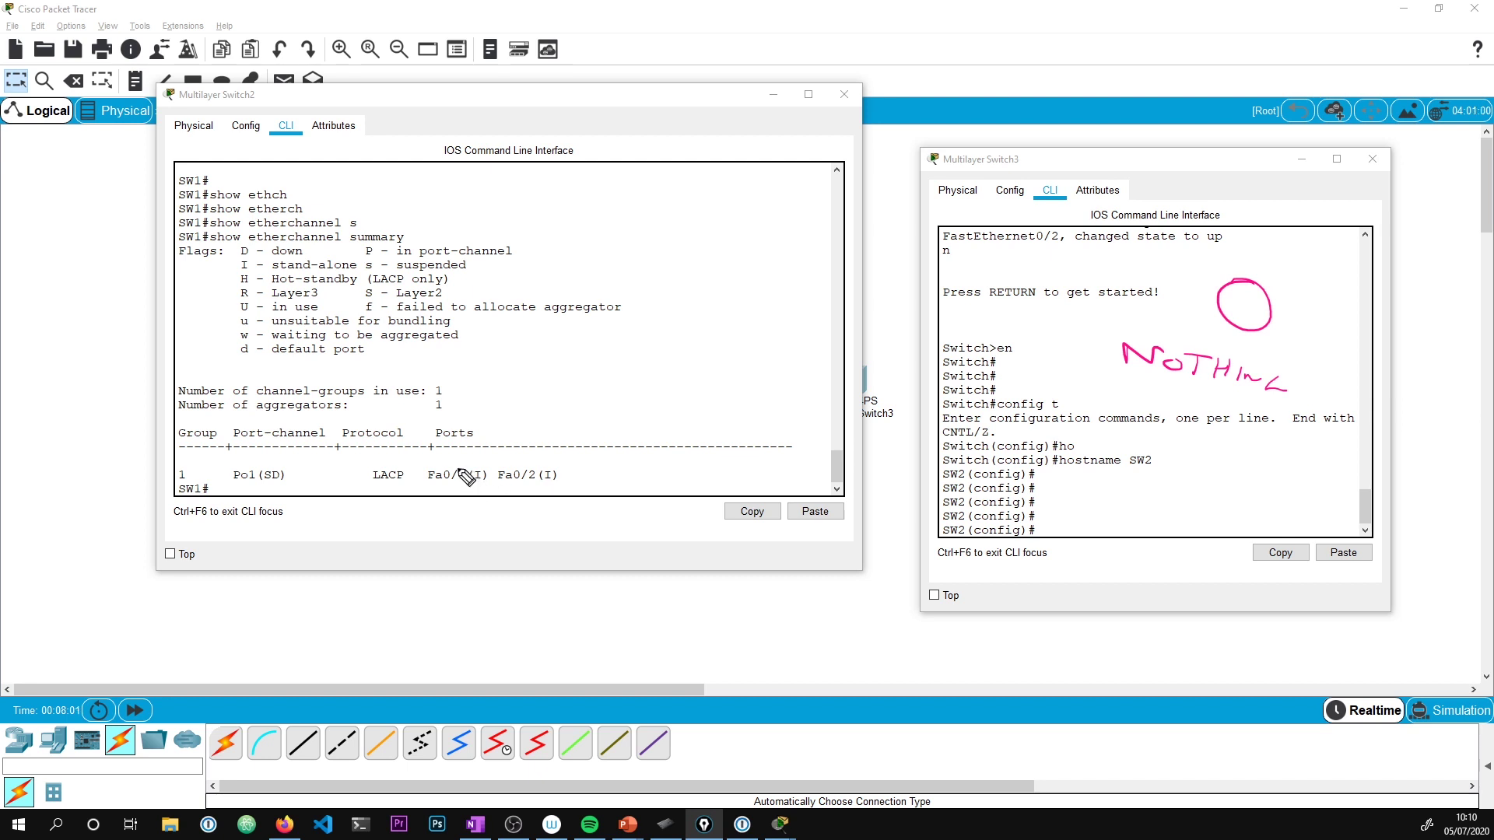
{"action": "mouse_move", "coordinate": [424, 489]}
{"action": "left_mouse_down"}
{"action": "mouse_move", "coordinate": [538, 485]}
{"action": "mouse_move", "coordinate": [534, 467]}
{"action": "mouse_move", "coordinate": [560, 485]}
{"action": "mouse_move", "coordinate": [536, 469]}
{"action": "mouse_move", "coordinate": [469, 488]}
{"action": "mouse_move", "coordinate": [493, 488]}
{"action": "mouse_move", "coordinate": [547, 408]}
{"action": "mouse_move", "coordinate": [363, 278]}
{"action": "left_mouse_up"}
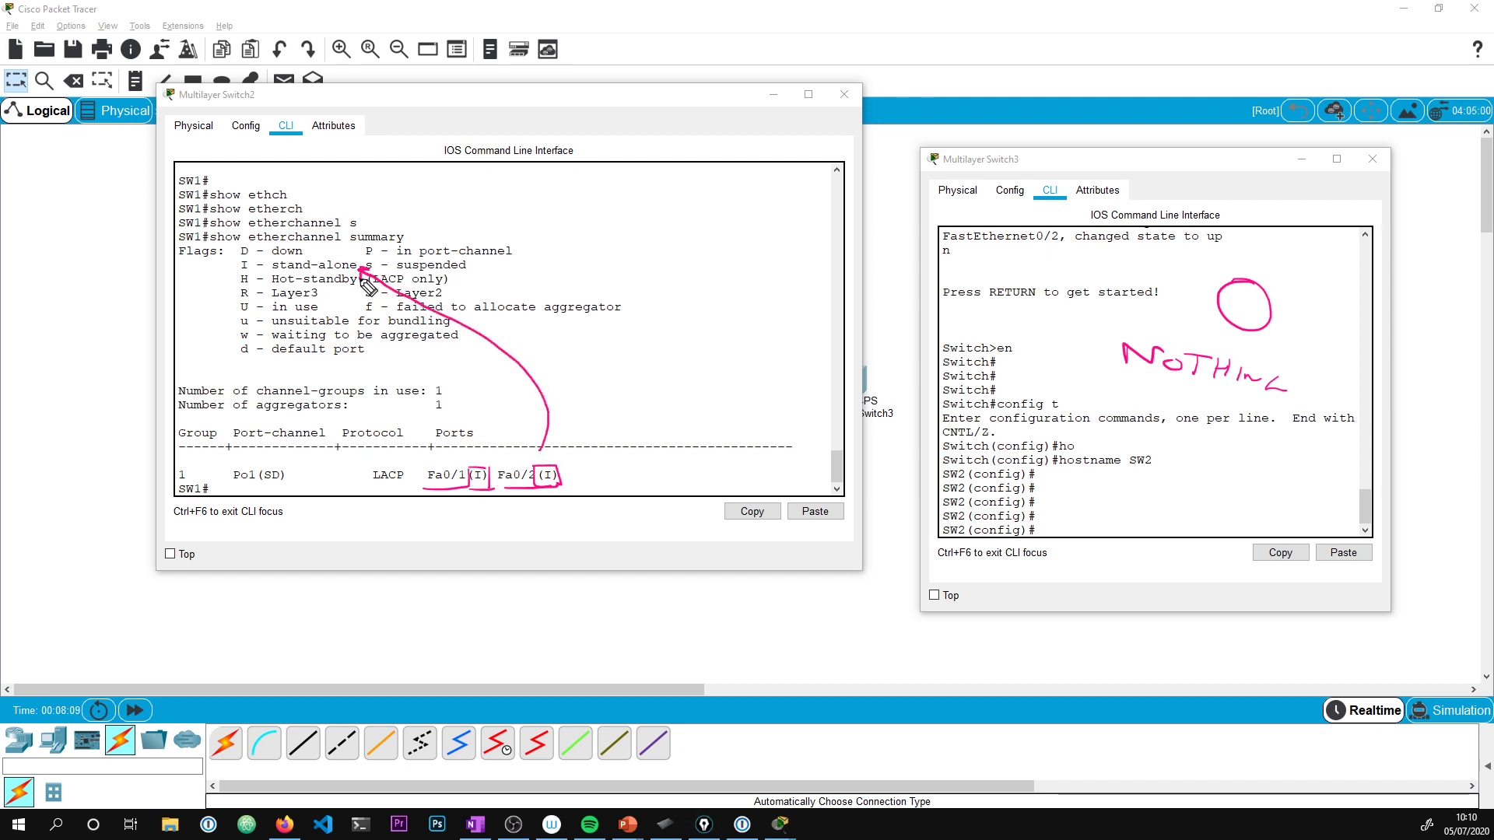
{"action": "left_click_drag", "start_coordinate": [239, 275], "coordinate": [362, 275]}
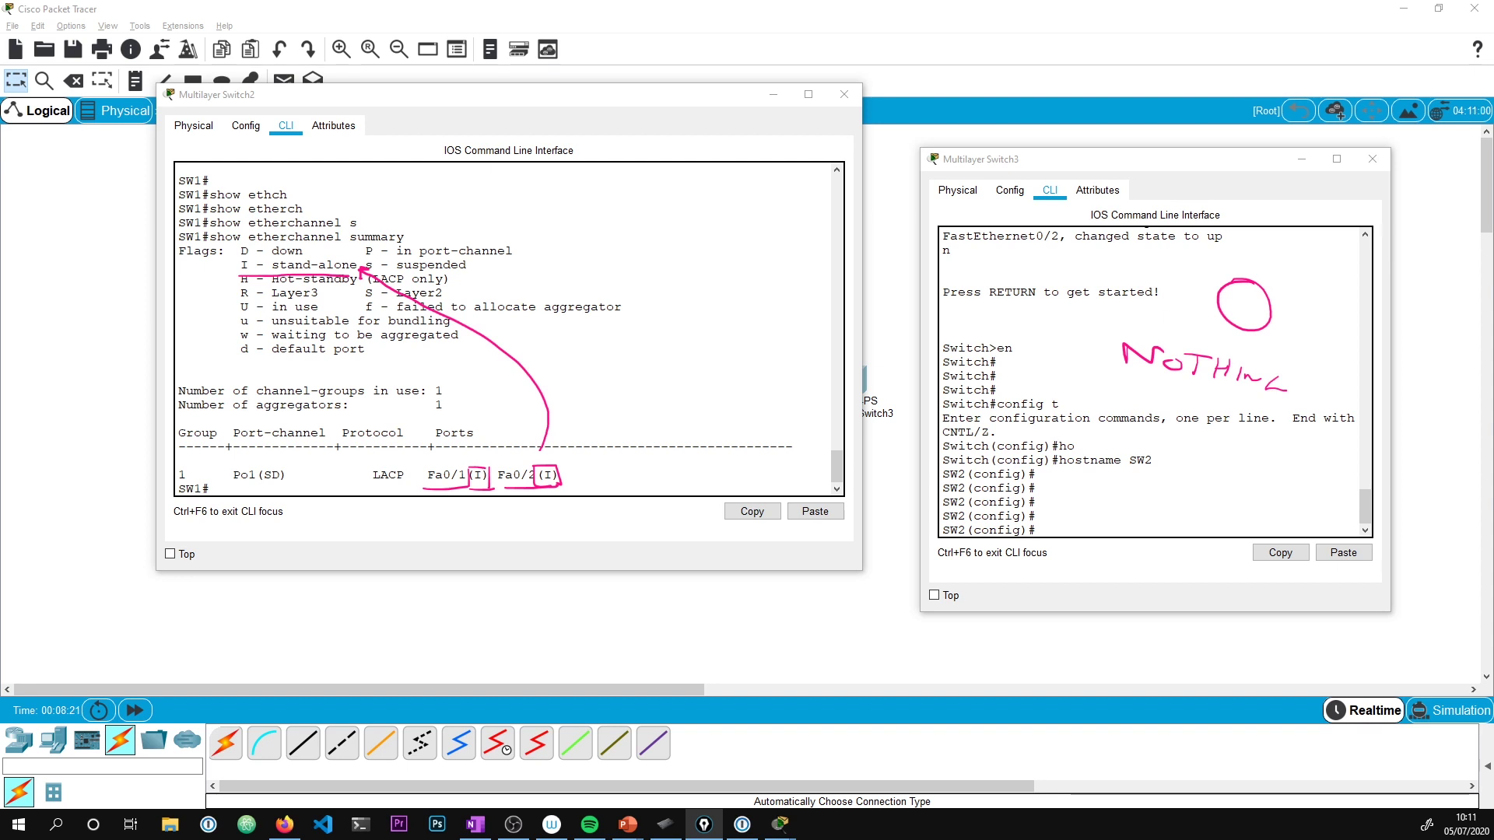
{"action": "key", "text": "Escape"}
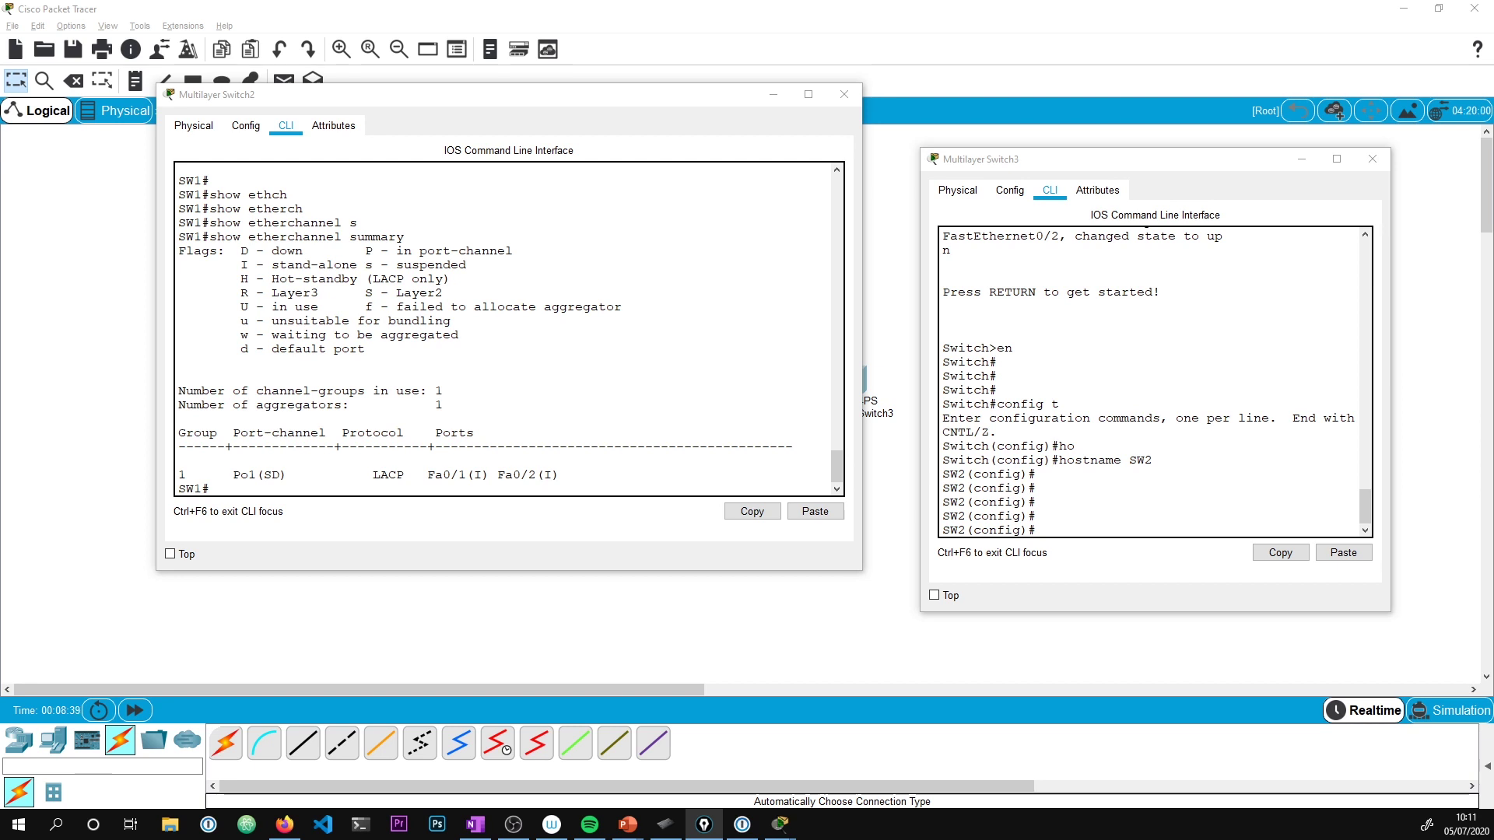
Enter configuration for both SW2 ports together with inter range fastEthernet 0/1 - 2
{"action": "left_click", "coordinate": [1191, 458]}
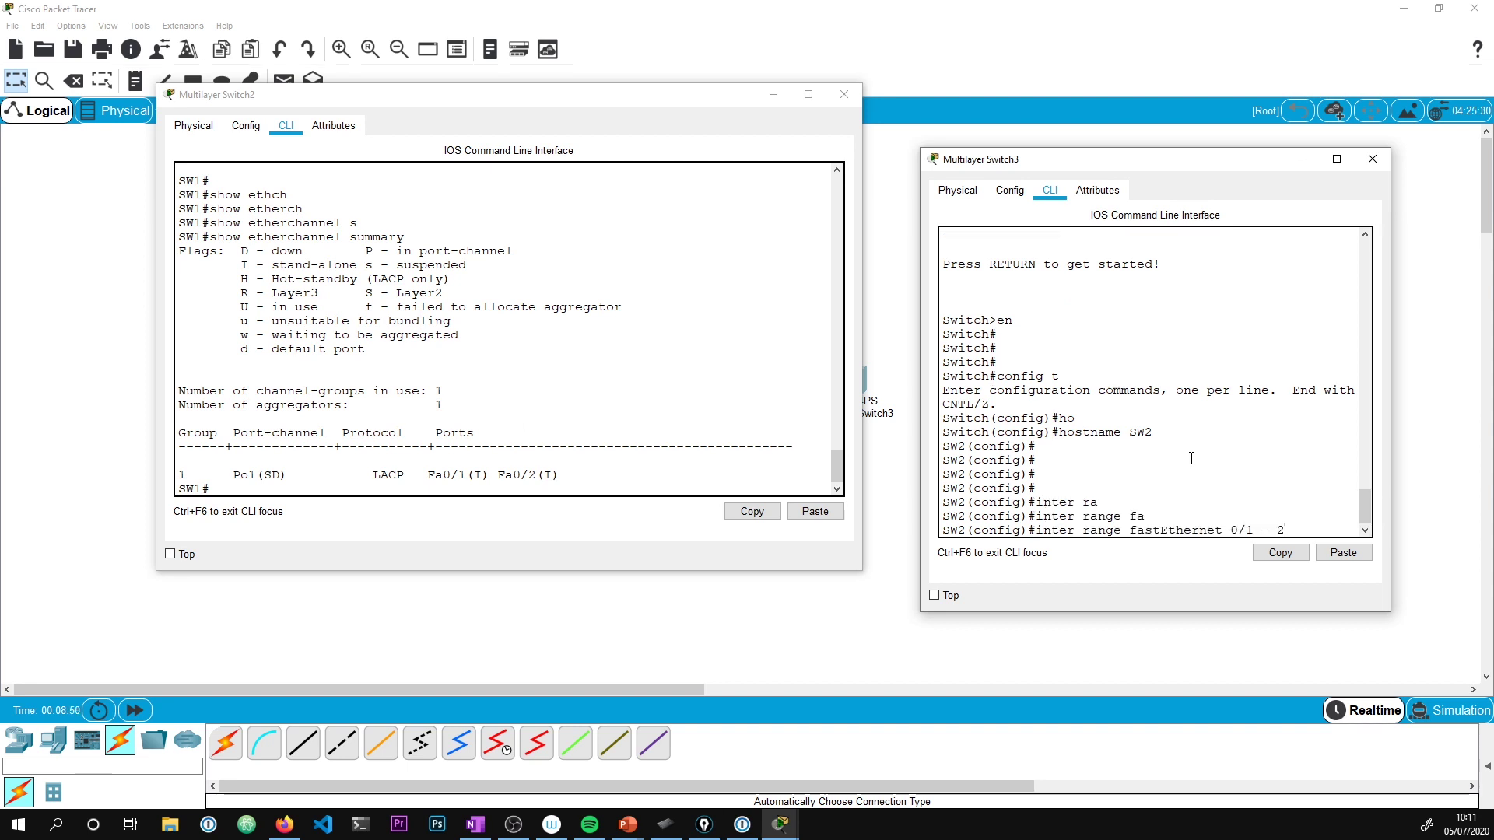
{"action": "key", "text": "Return"}
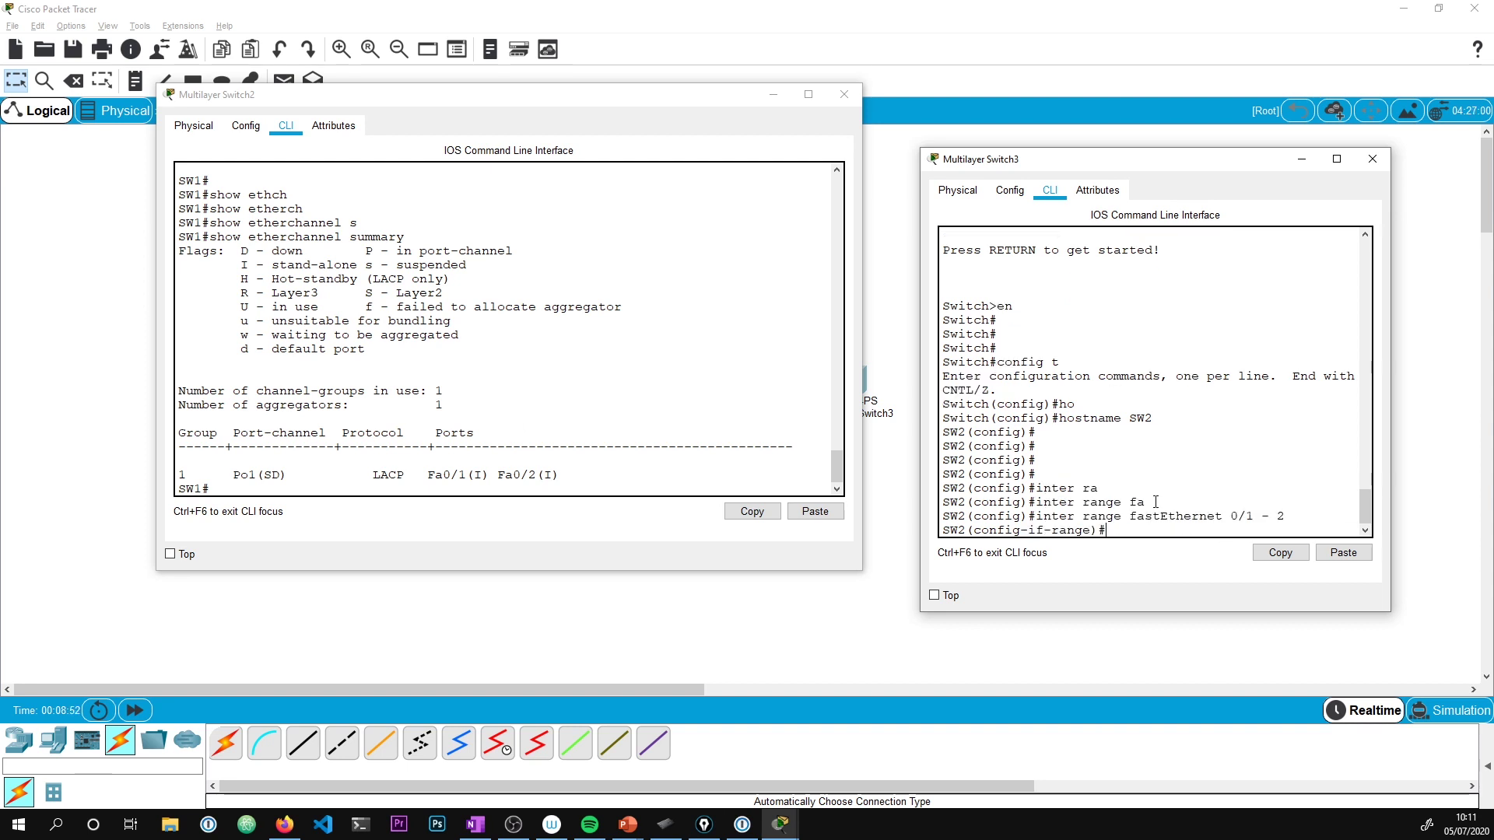
{"action": "left_click_drag", "start_coordinate": [1286, 516], "coordinate": [1038, 515]}
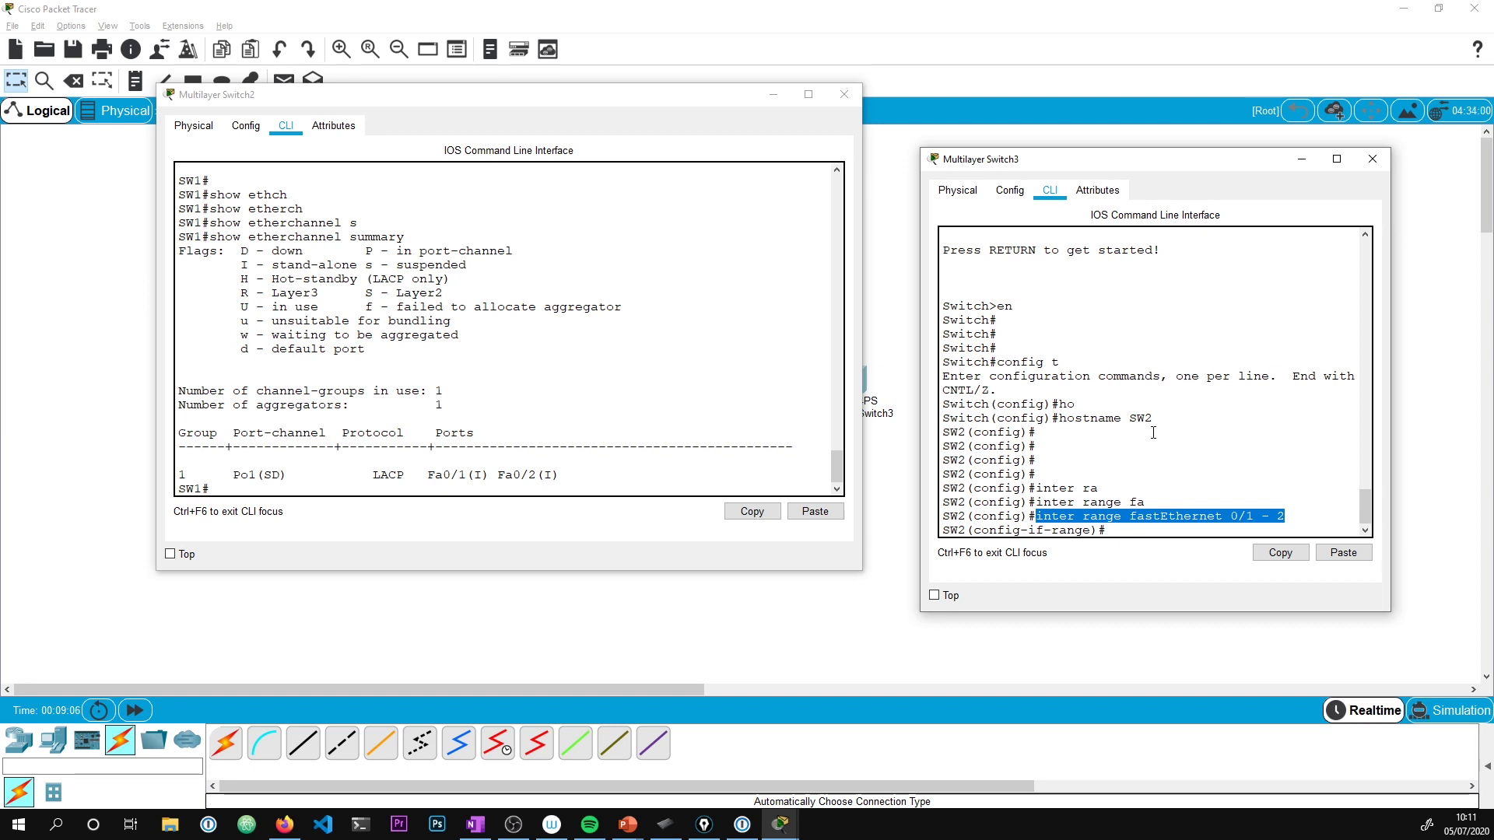
Assign SW2's selected interface range to channel group 1 in LACP passive mode with channel-group 1 mode passive
{"action": "type", "text": "chann"}
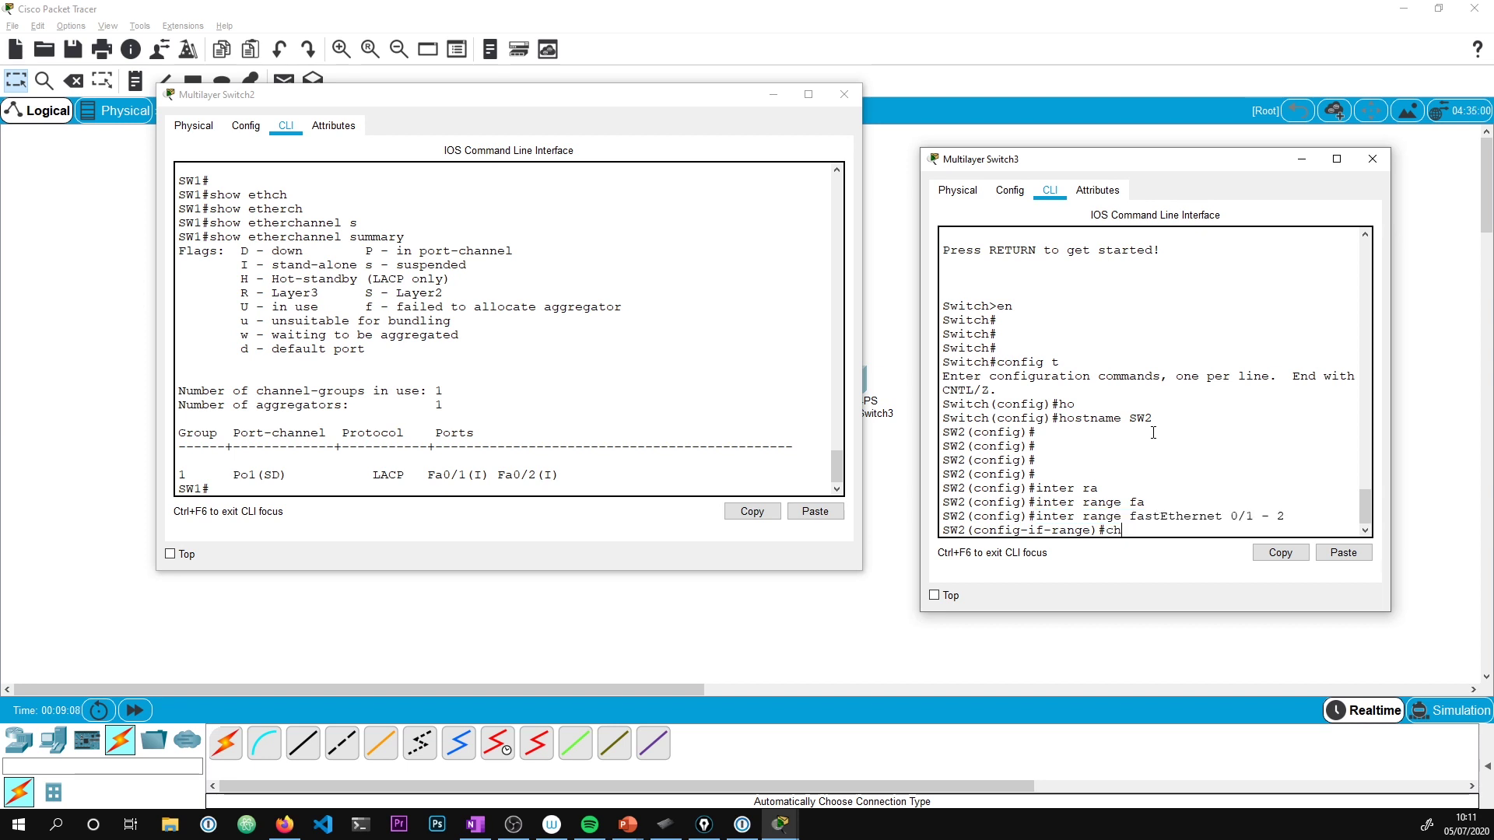
{"action": "key", "text": "Tab"}
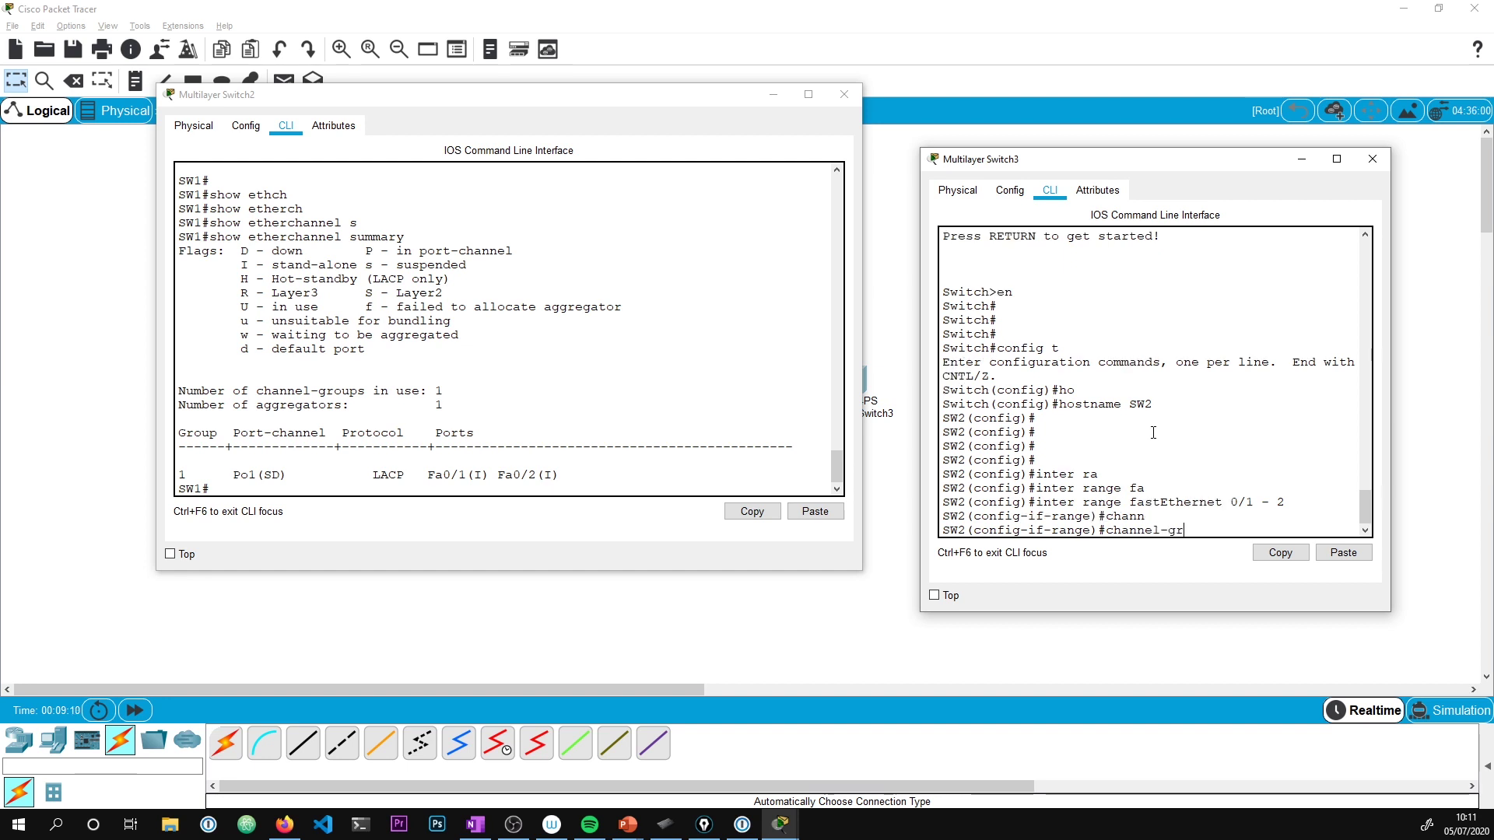
{"action": "type", "text": "el-gr"}
{"action": "key", "text": "Tab"}
{"action": "type", "text": "?1 mode ?pas"}
{"action": "key", "text": "Tab"}
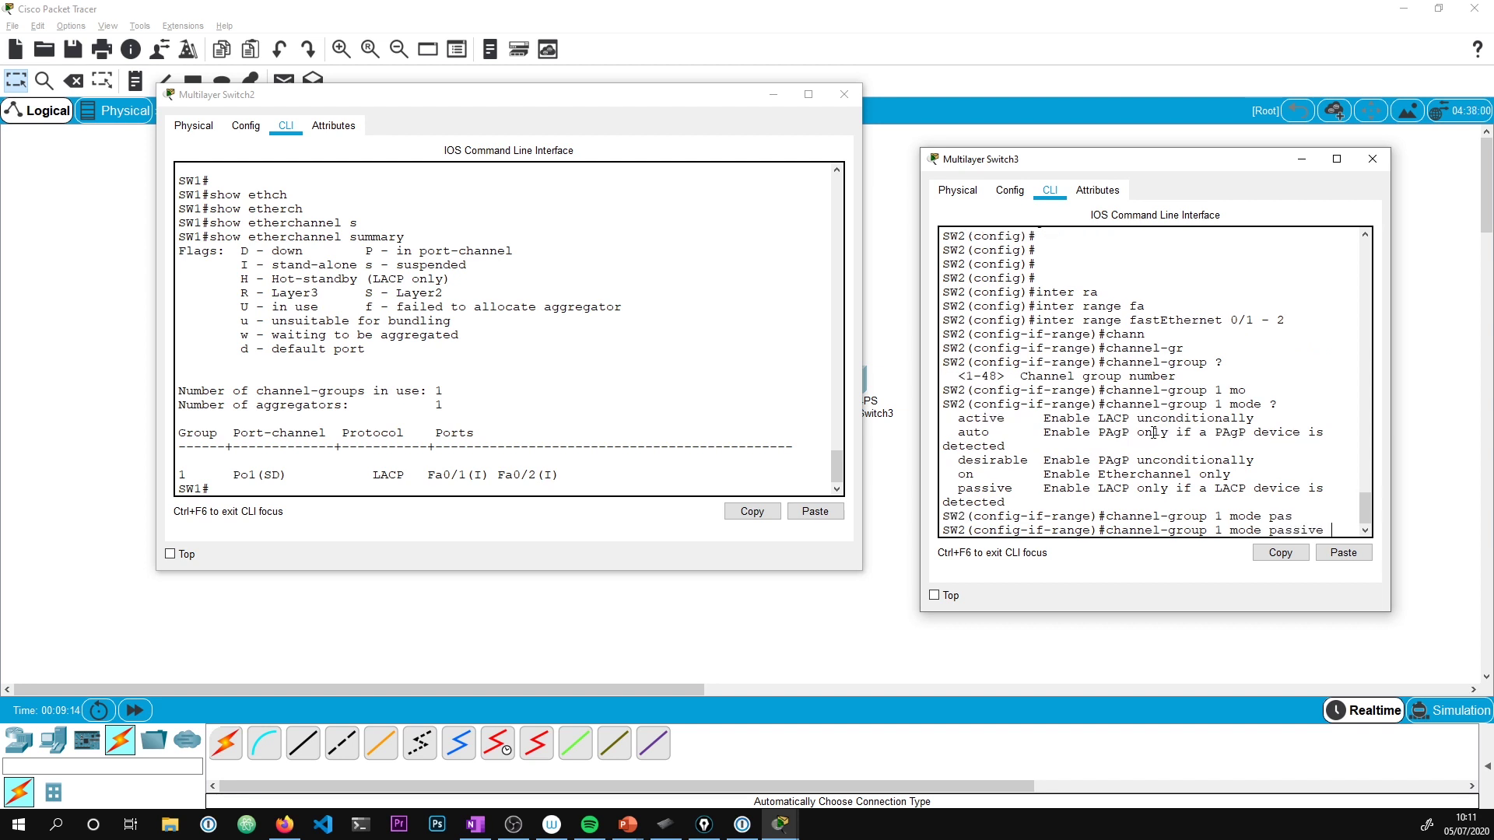
{"action": "key", "text": "Return"}
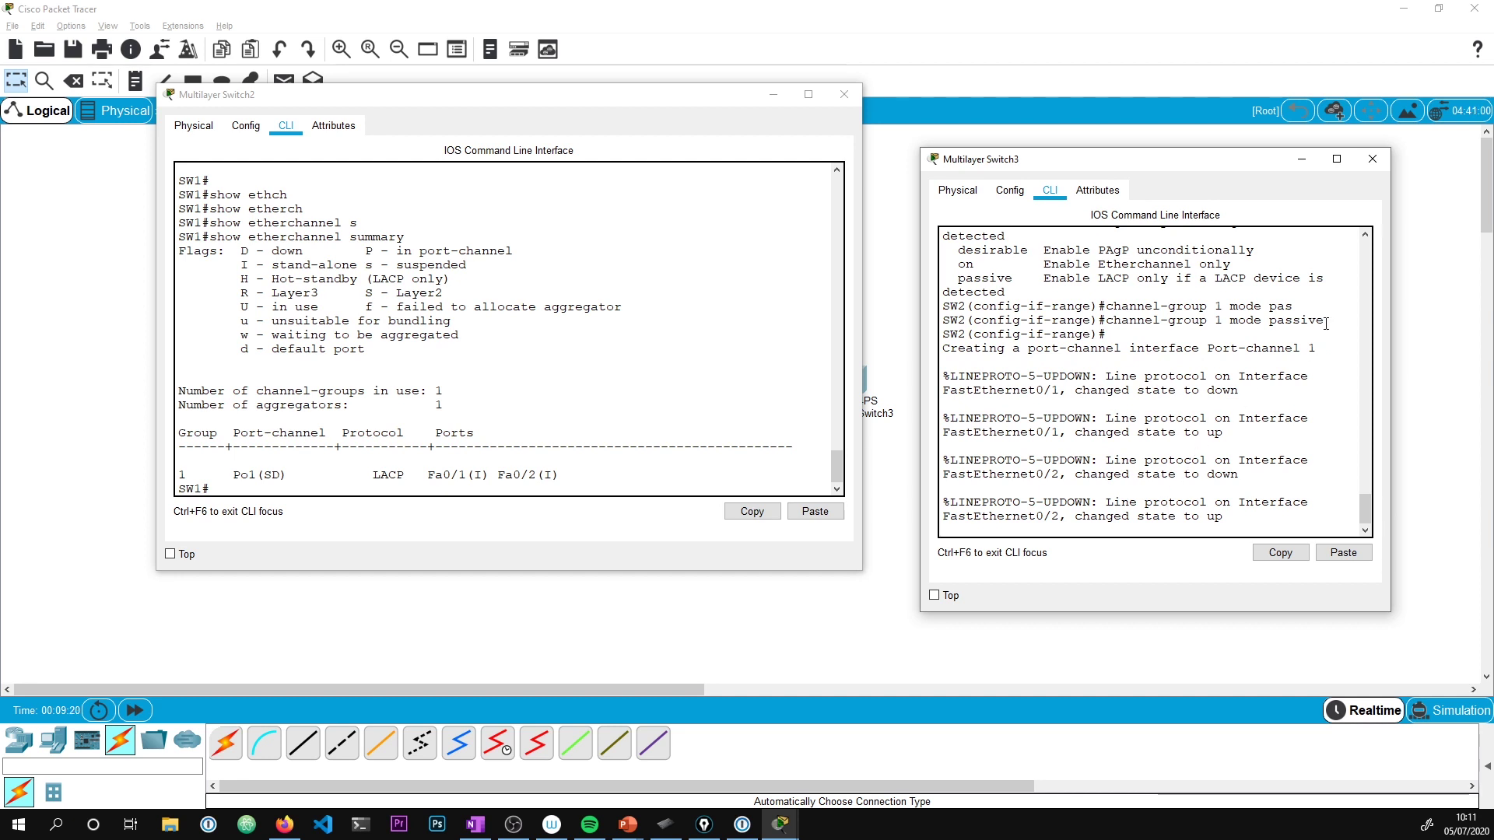
{"action": "key", "text": "Return"}
{"action": "key", "text": "Return"}
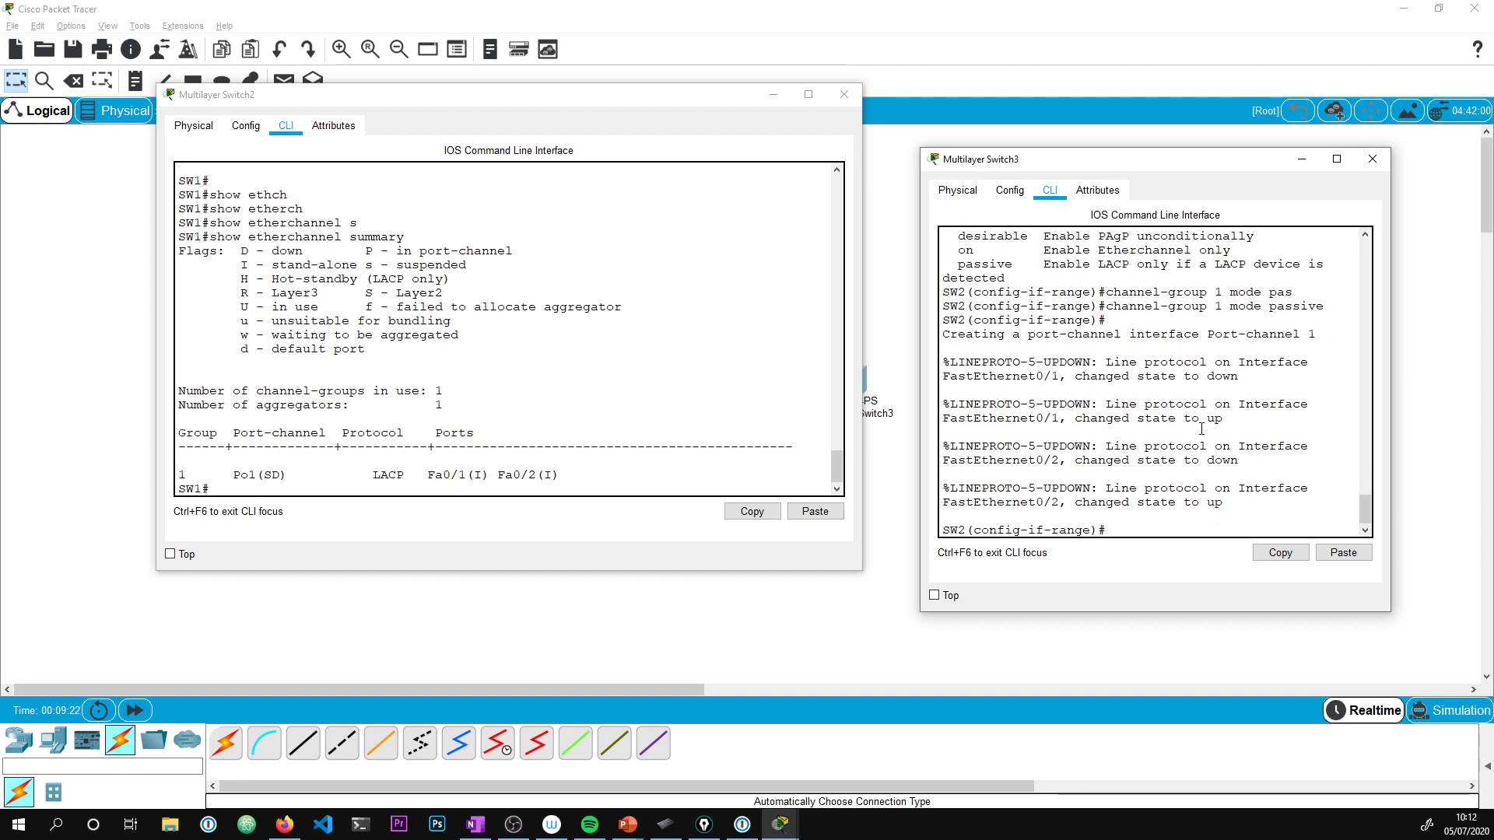
End configuration mode on SW2 to return to privileged EXEC mode
{"action": "type", "text": "en"}
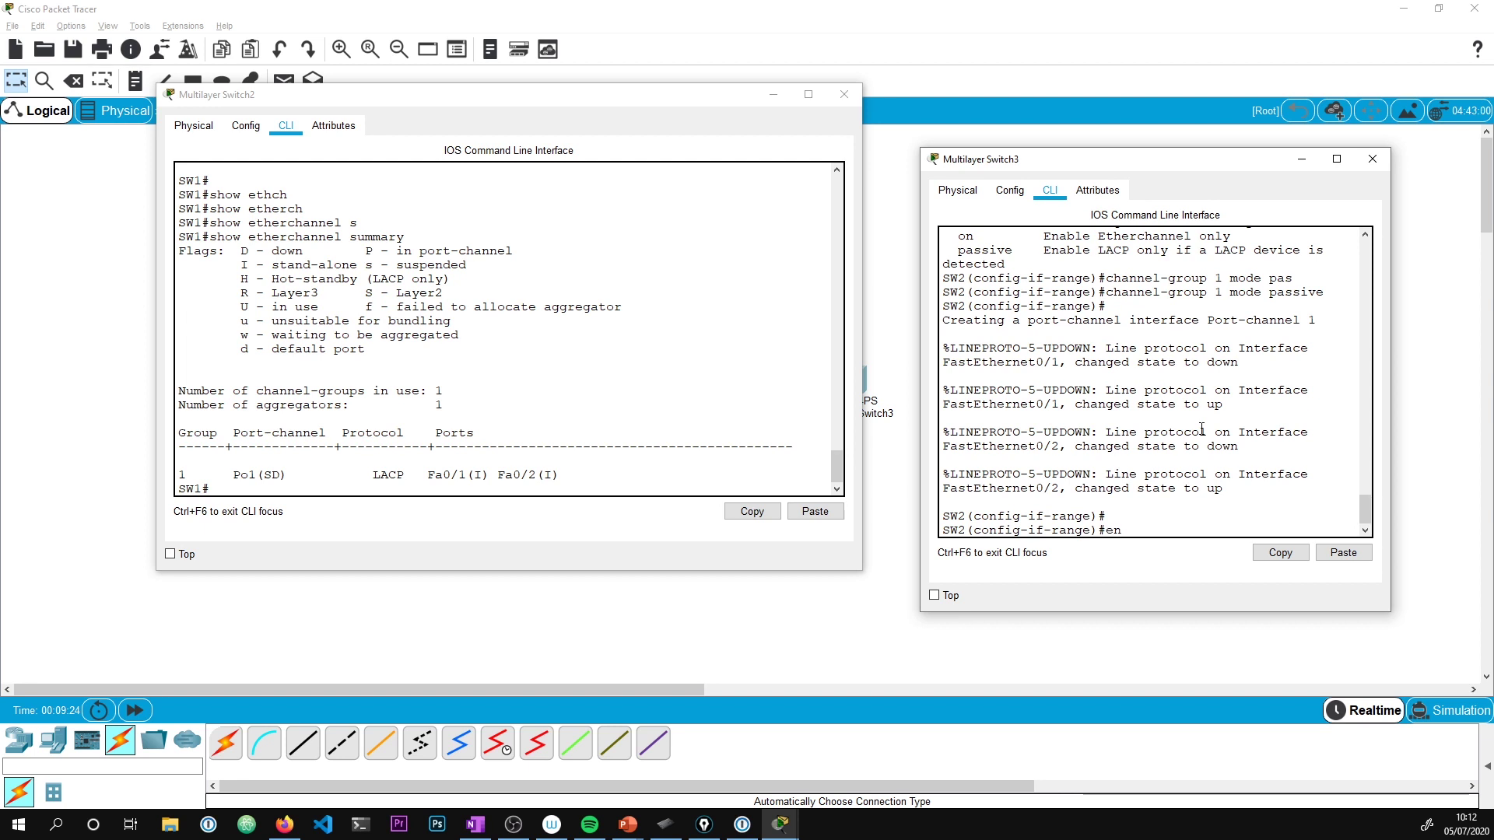
{"action": "type", "text": "d"}
{"action": "key", "text": "Return"}
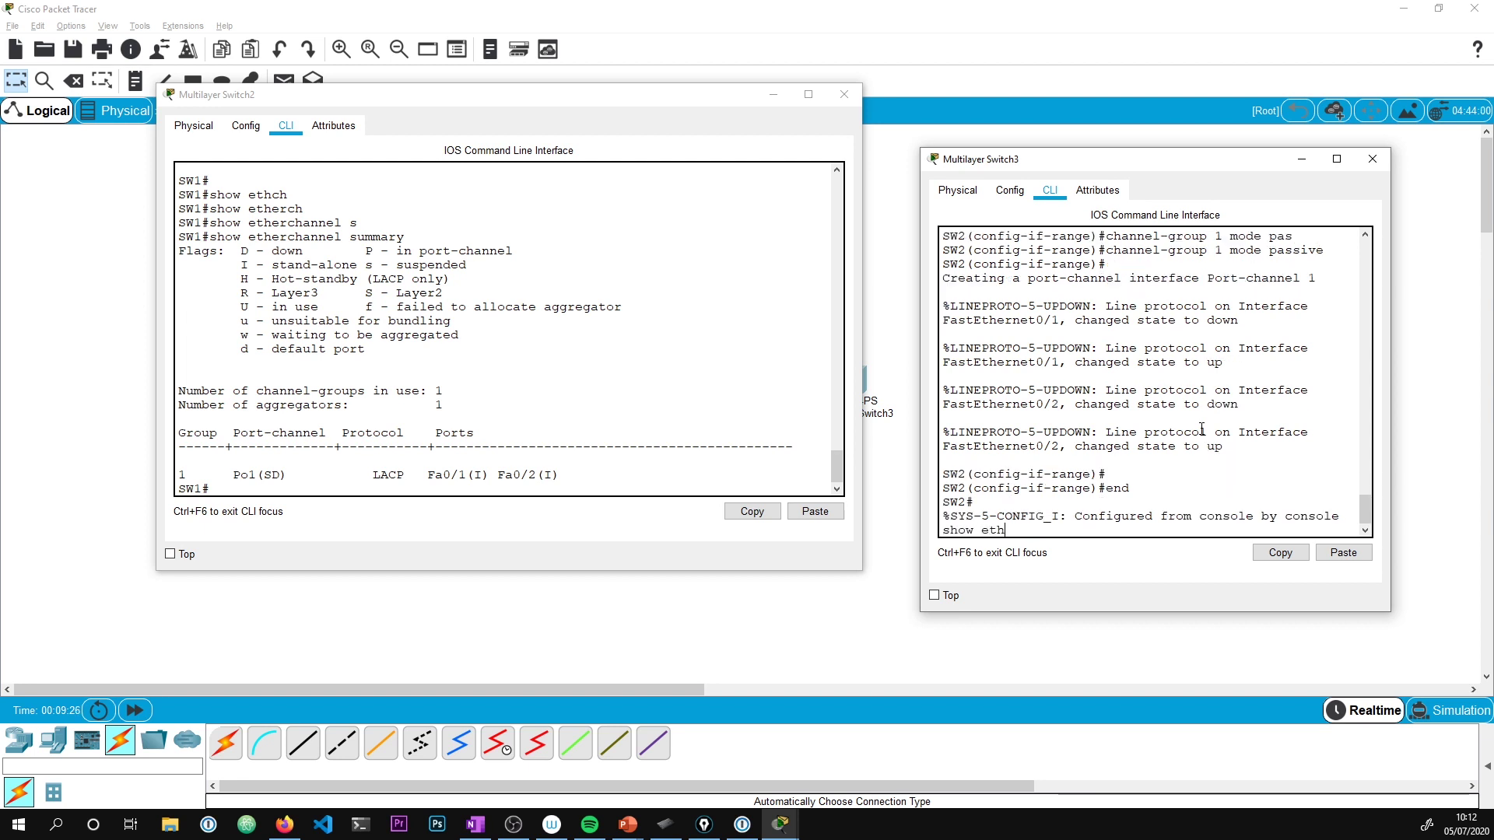
Display the EtherChannel status on SW2 with show etherchannel summary
{"action": "key", "text": "Tab"}
{"action": "type", "text": "ch"}
{"action": "key", "text": "Tab"}
{"action": "type", "text": "su"}
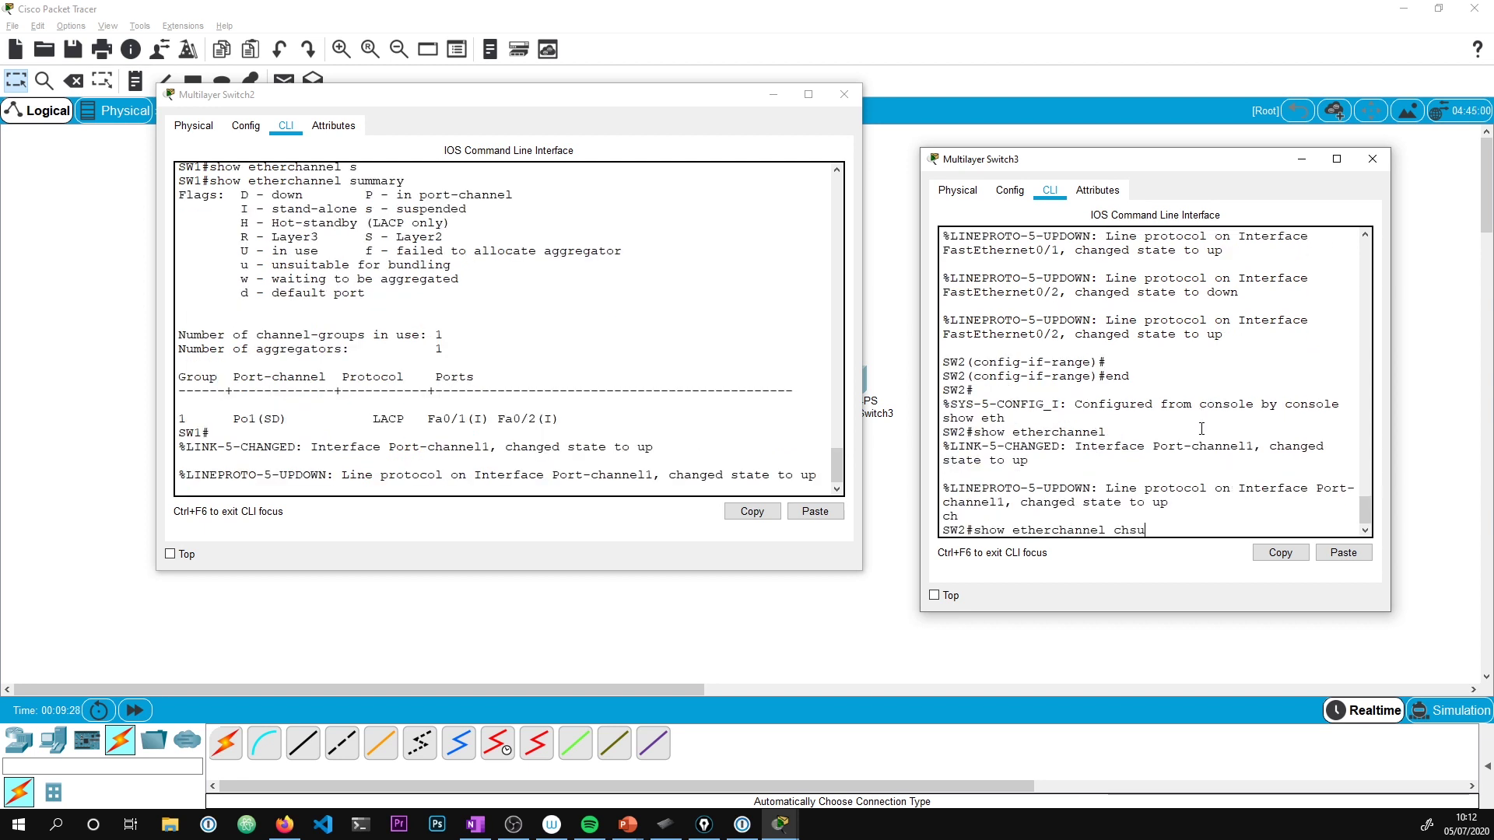
{"action": "key", "text": "Tab"}
{"action": "key", "text": "BackSpace"}
{"action": "key", "text": "BackSpace"}
{"action": "key", "text": "BackSpace"}
{"action": "key", "text": "BackSpace"}
{"action": "type", "text": "su"}
{"action": "key", "text": "Tab"}
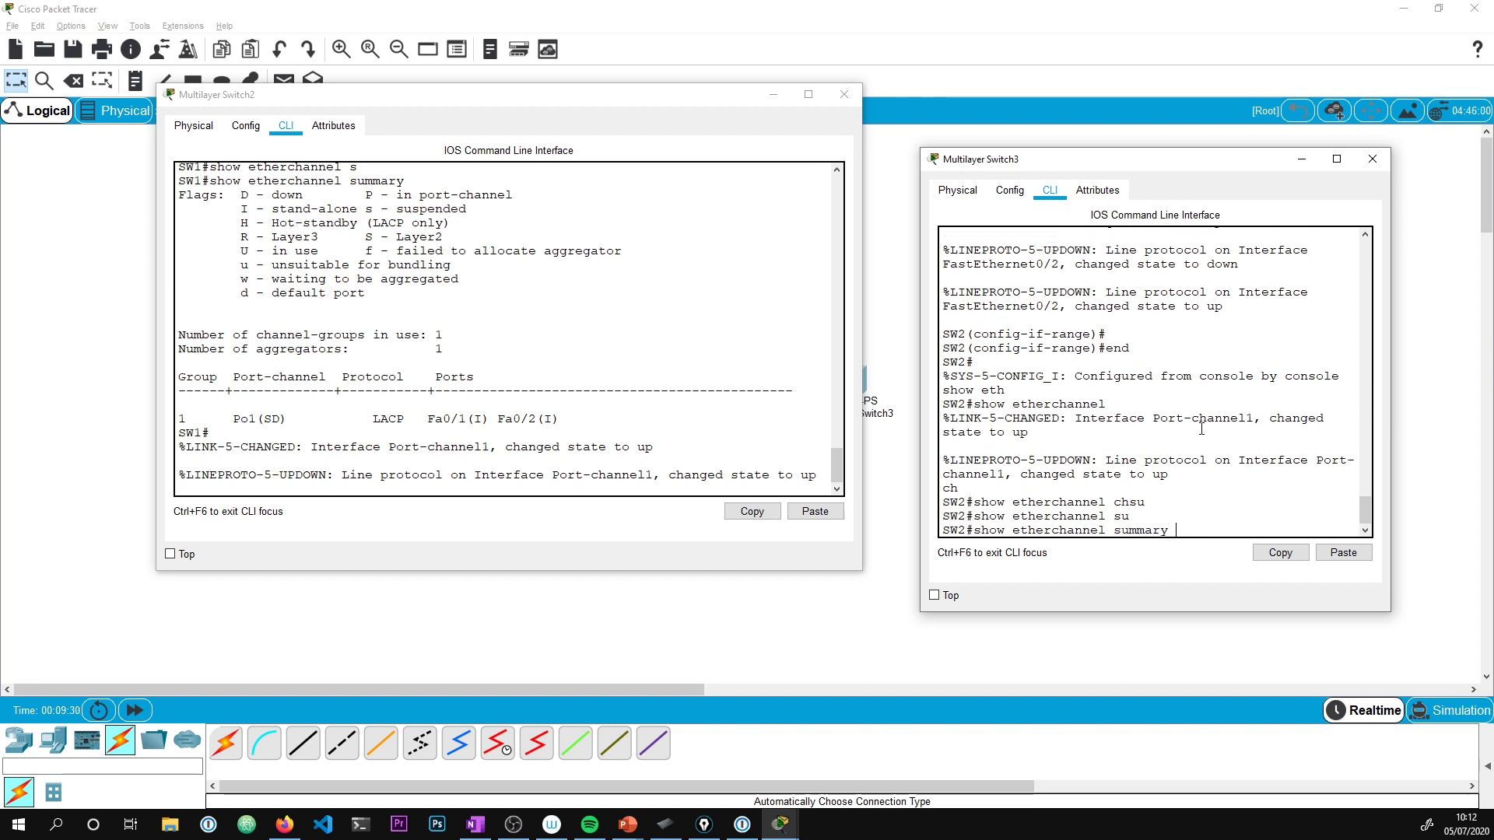
{"action": "key", "text": "Return"}
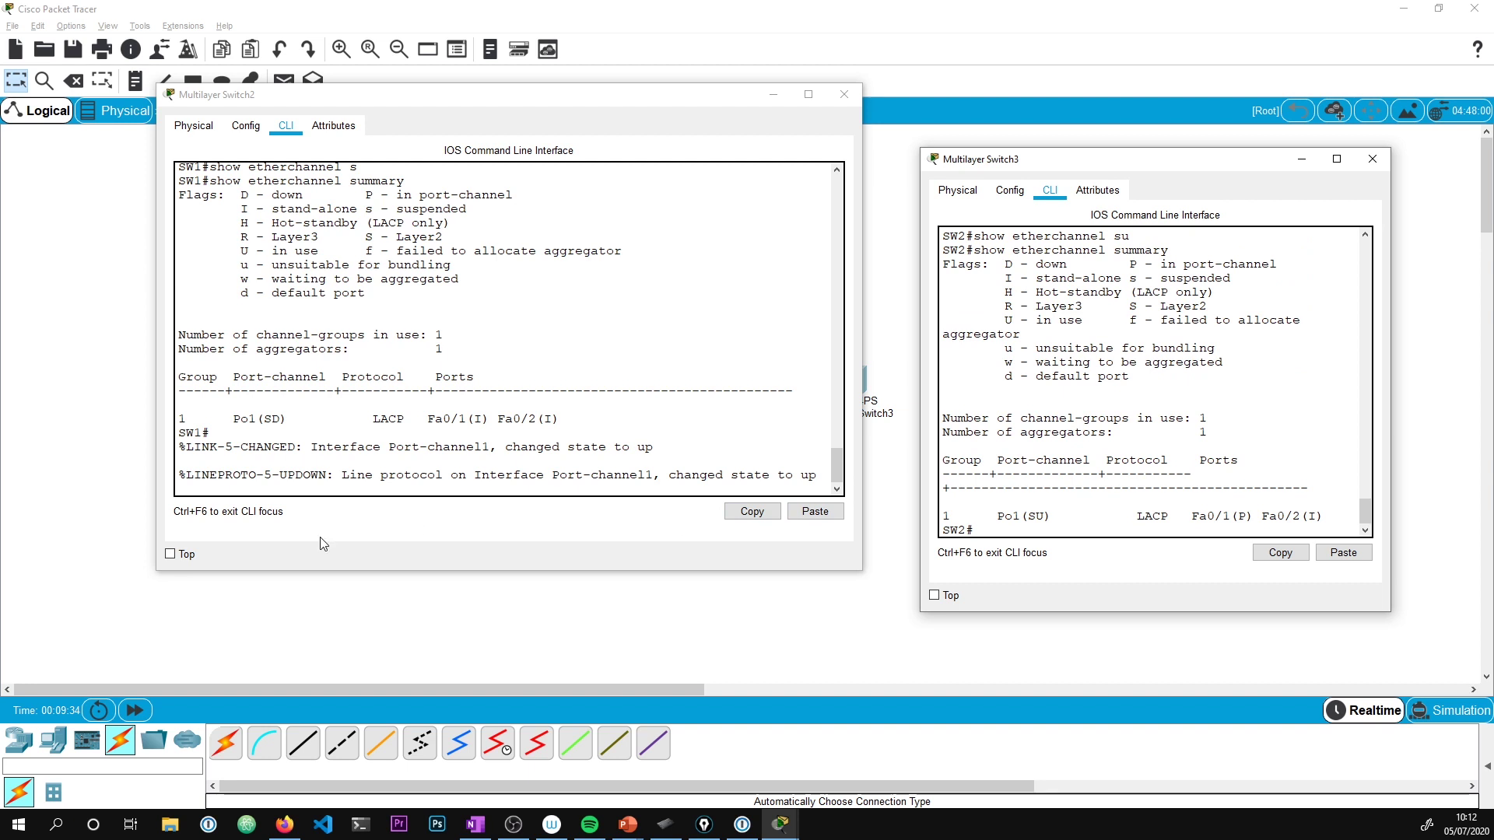
Arrange the Multilayer Switch2 and Multilayer Switch3 windows side by side and widen the Multilayer Switch3 window
{"action": "left_click_drag", "start_coordinate": [383, 99], "coordinate": [269, 136]}
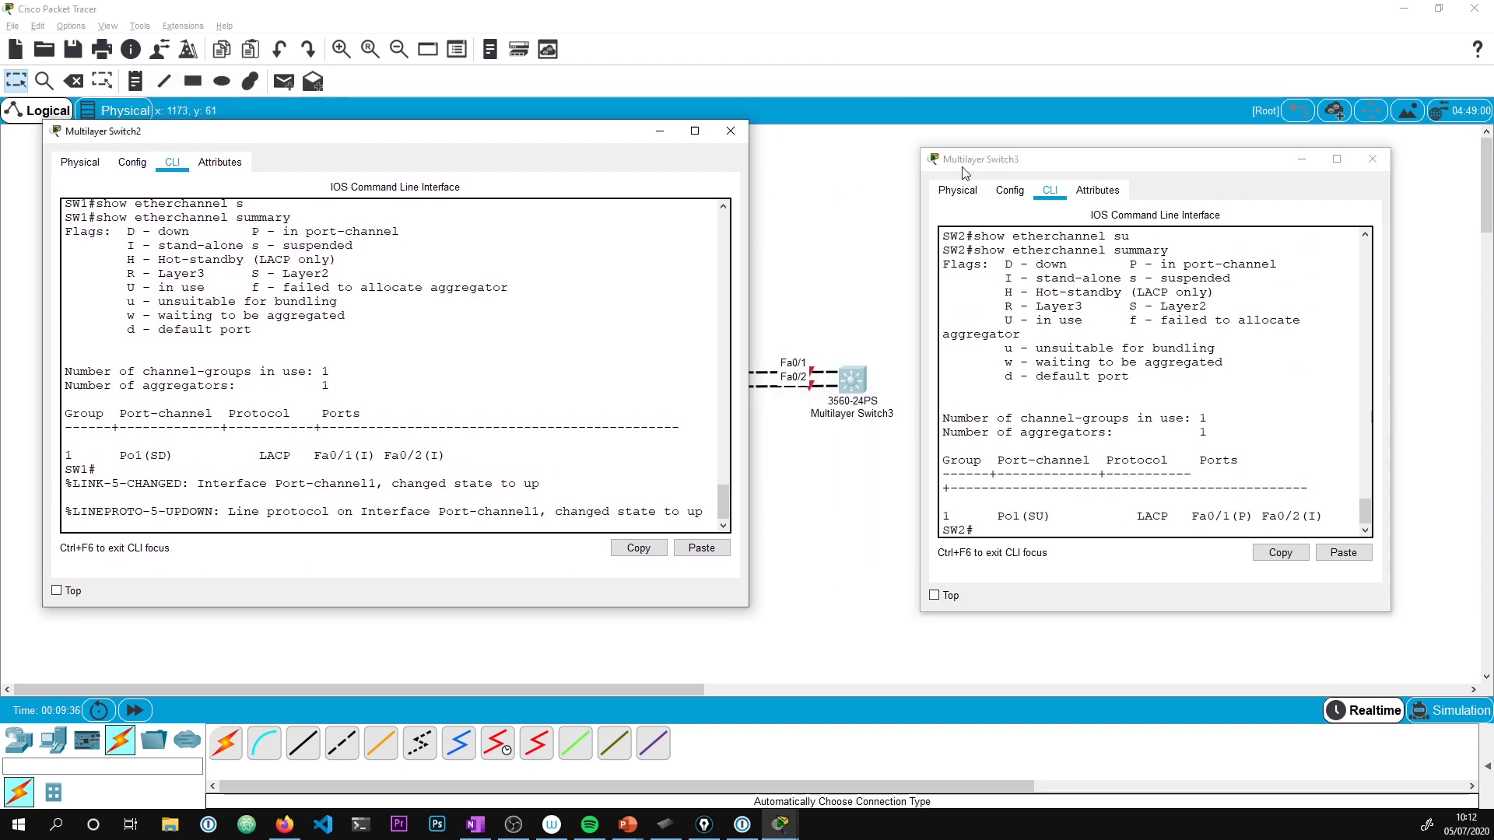
{"action": "left_click_drag", "start_coordinate": [964, 166], "coordinate": [839, 138]}
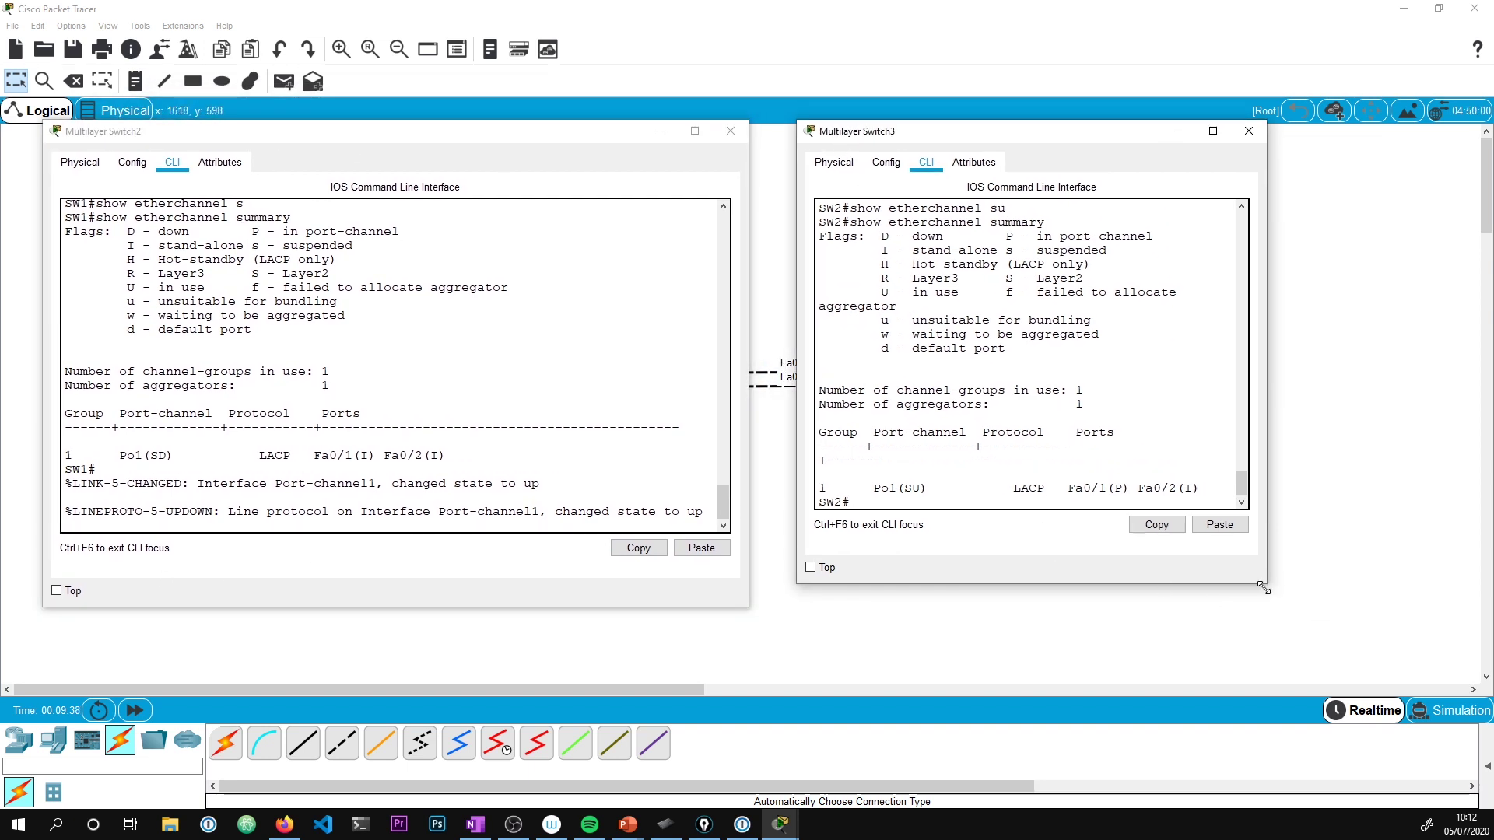
{"action": "left_click_drag", "start_coordinate": [1261, 585], "coordinate": [1487, 610]}
Compare the Fa0/1 and Fa0/2 flags in SW2's summary with the flag legend entries
{"action": "left_click_drag", "start_coordinate": [1110, 511], "coordinate": [1125, 515]}
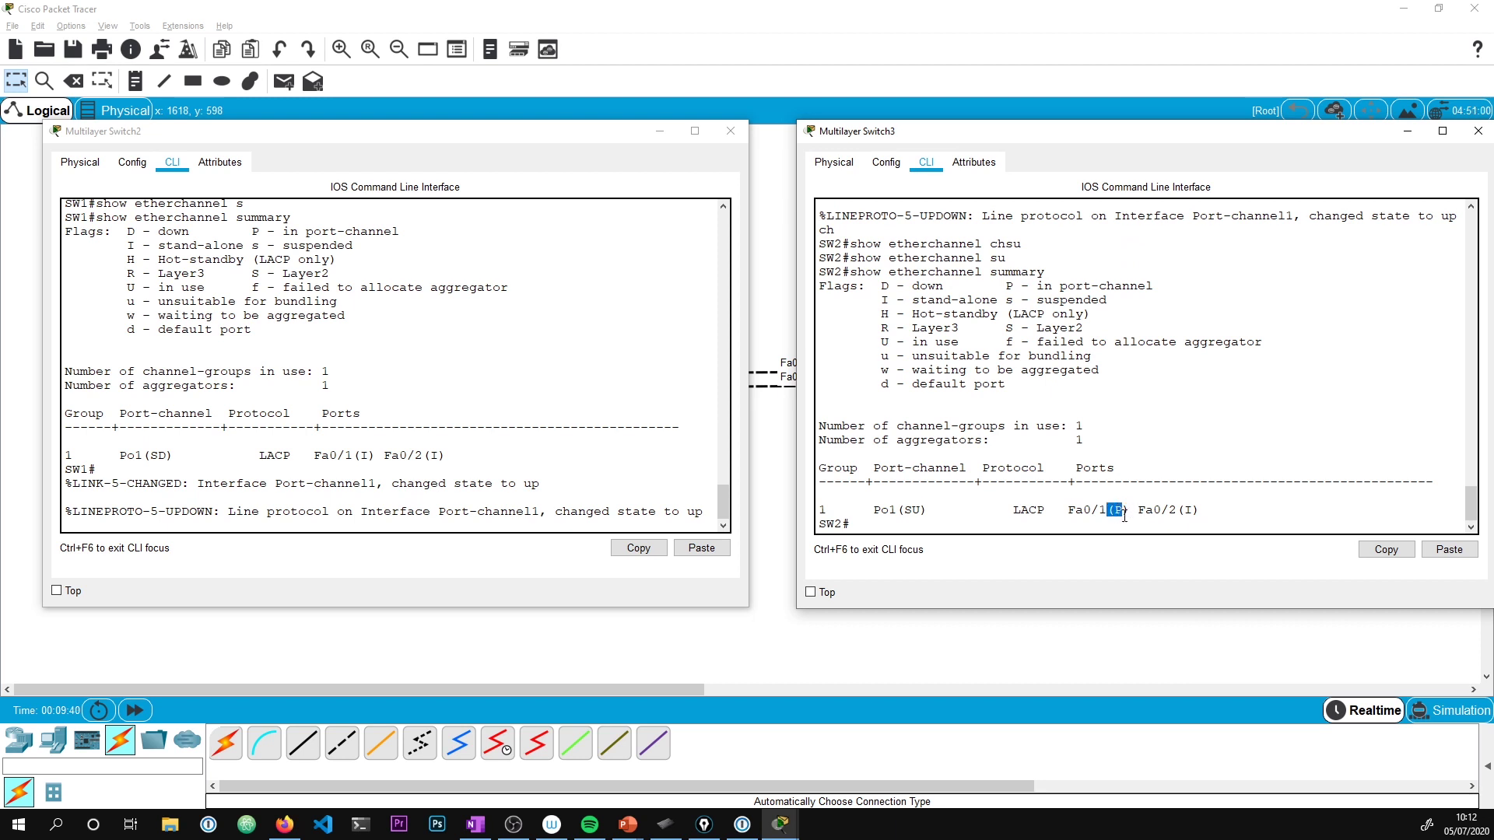
{"action": "left_click_drag", "start_coordinate": [1006, 285], "coordinate": [1170, 286]}
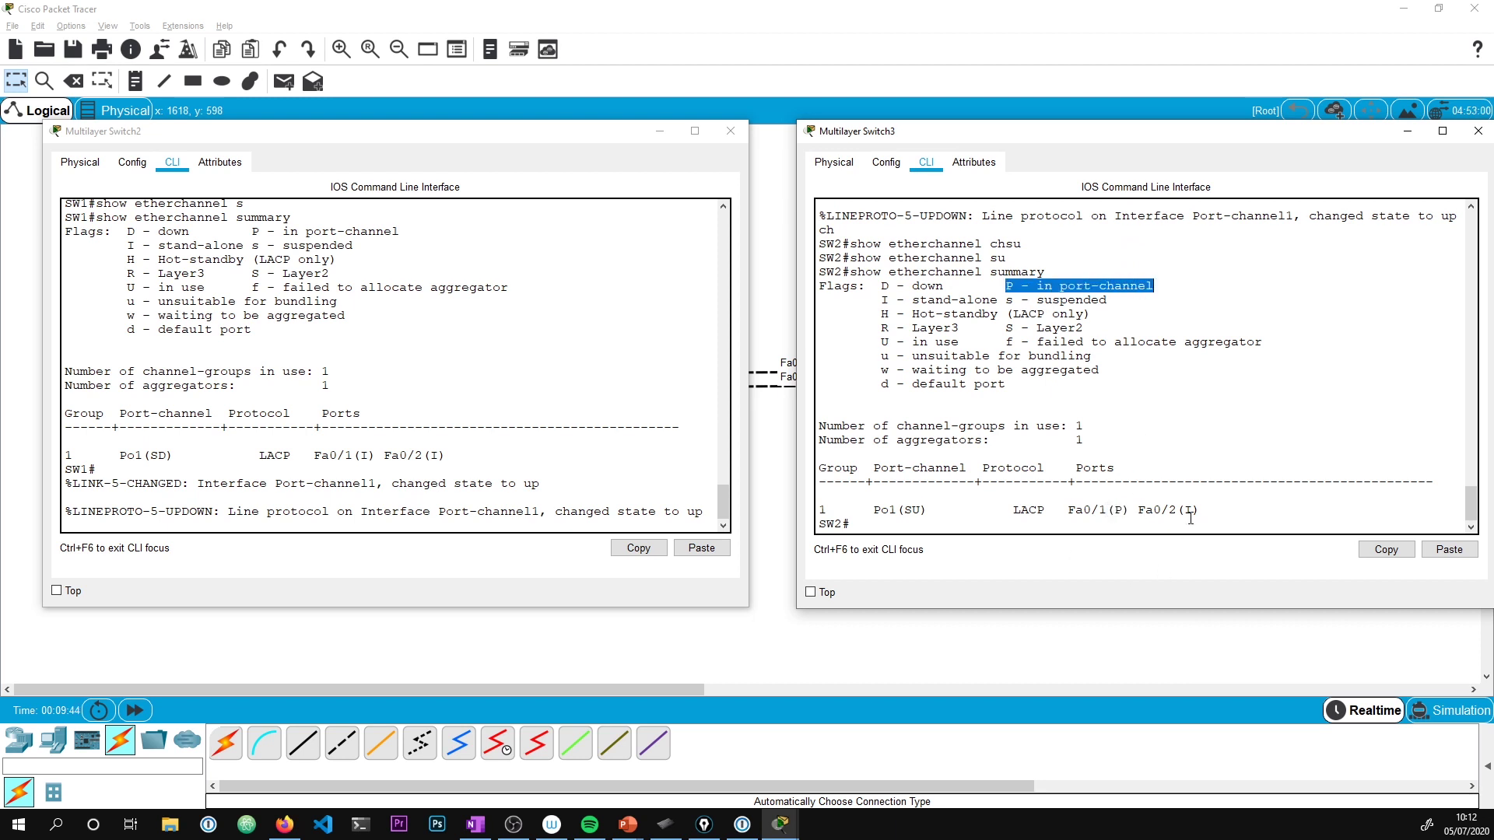
{"action": "left_click_drag", "start_coordinate": [1184, 510], "coordinate": [1208, 511]}
{"action": "left_click_drag", "start_coordinate": [1002, 301], "coordinate": [881, 301]}
Rerun show etherchannel summary on SW2 and check the flags of ports Fa0/1 and Fa0/2
{"action": "left_click", "coordinate": [1154, 374]}
{"action": "key", "text": "Up"}
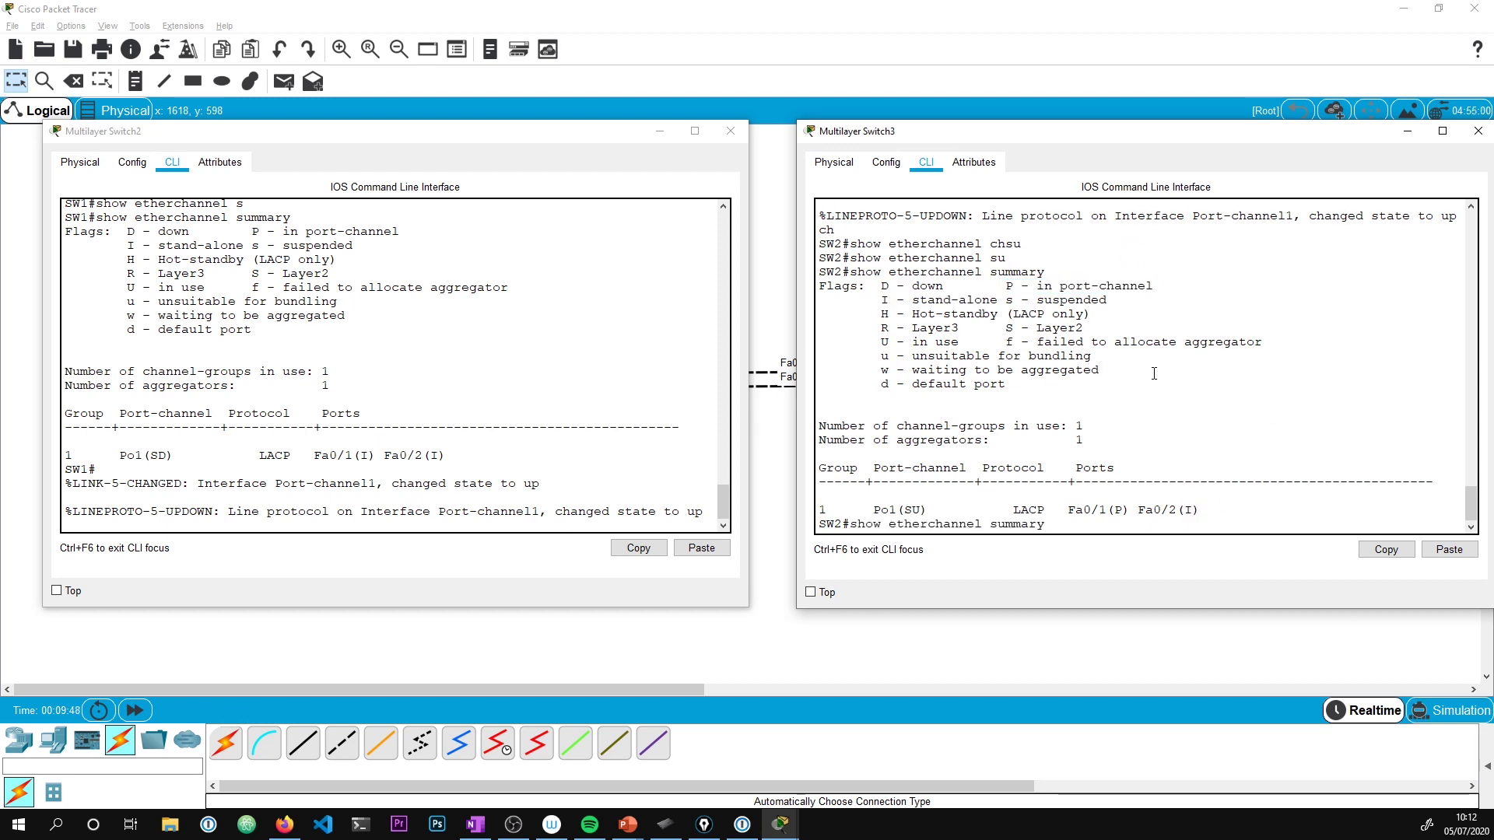
{"action": "key", "text": "Return"}
{"action": "key", "text": "Return"}
{"action": "key", "text": "Return"}
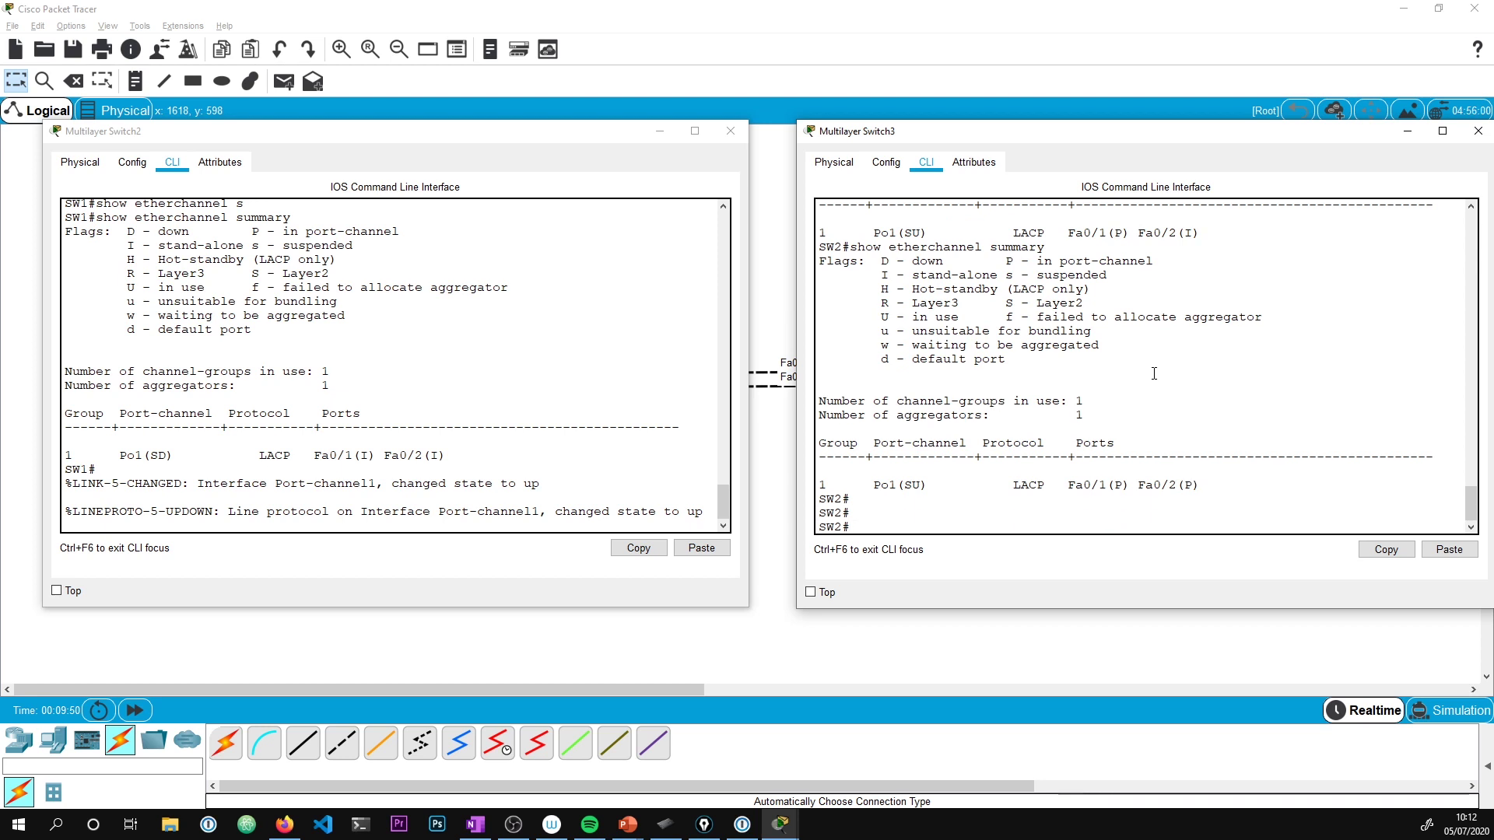
{"action": "left_click_drag", "start_coordinate": [1203, 488], "coordinate": [1075, 489]}
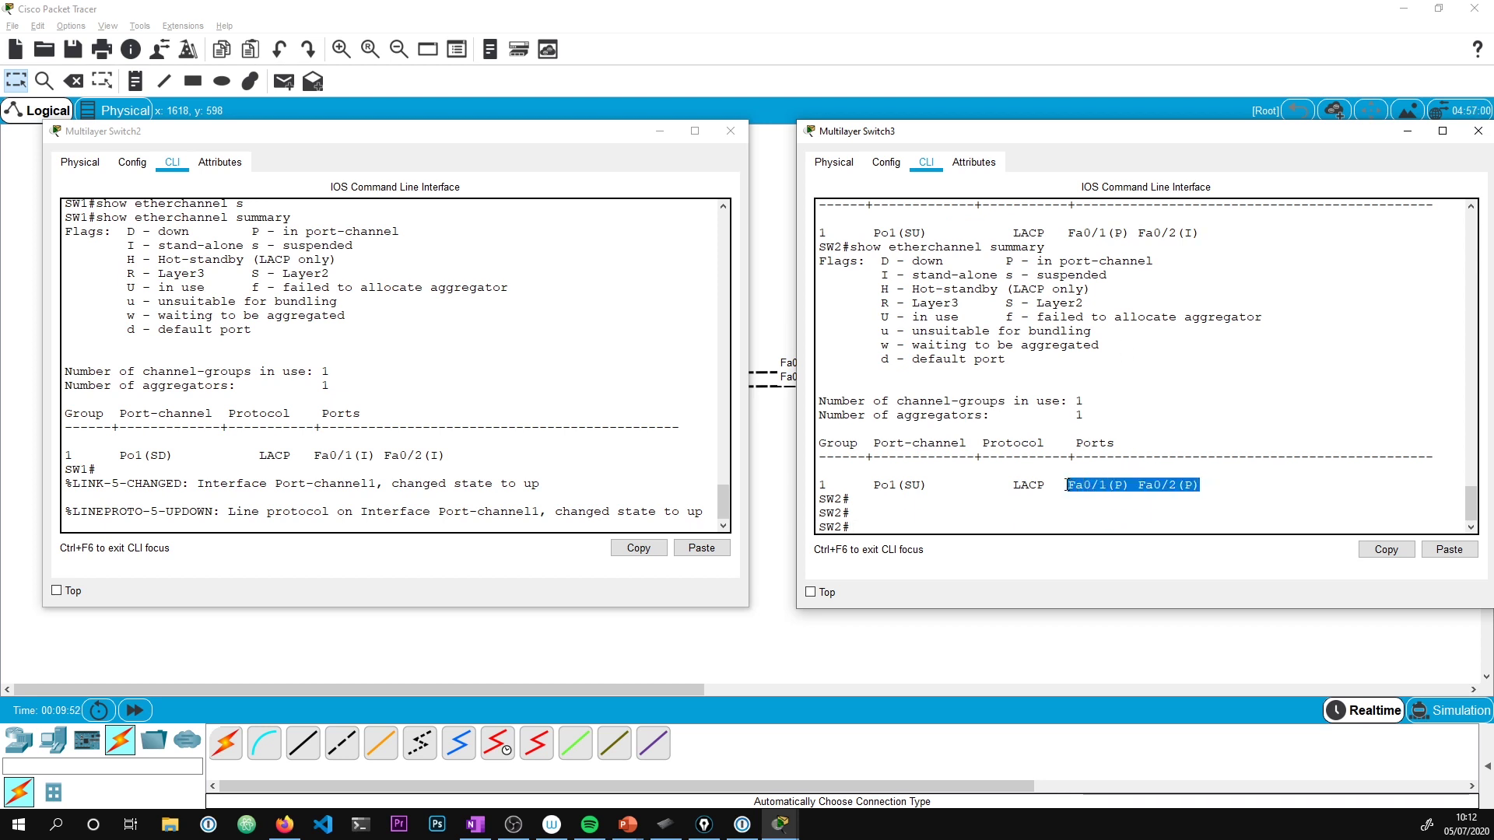
Bring SW1's console forward, rerun show etherchannel summary and check the port-channel entry for group 1
{"action": "left_click_drag", "start_coordinate": [425, 138], "coordinate": [522, 122]}
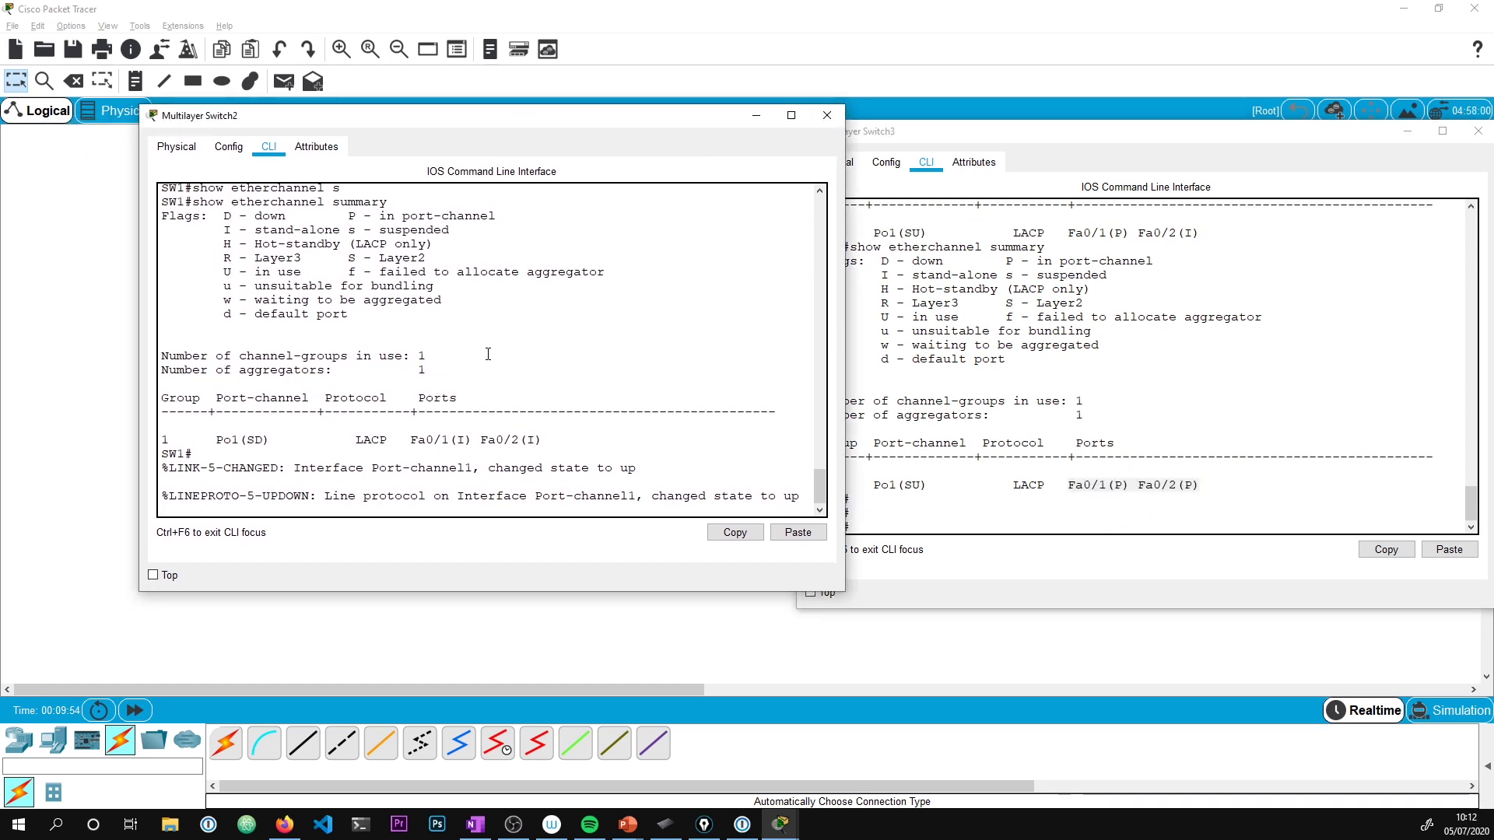
{"action": "key", "text": "Return"}
{"action": "key", "text": "Up"}
{"action": "key", "text": "Return"}
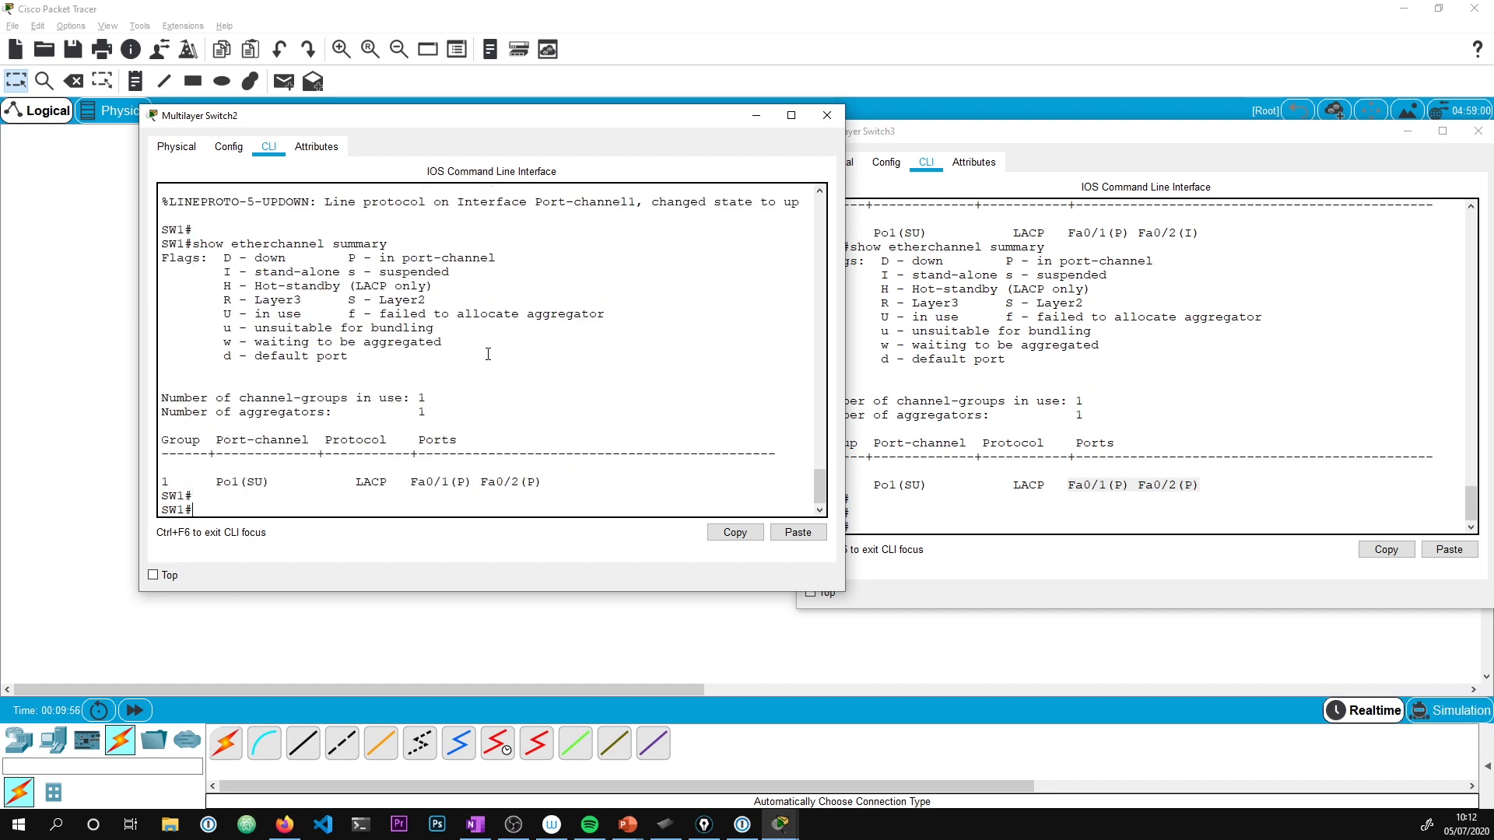
{"action": "left_click", "coordinate": [289, 469]}
{"action": "triple_click", "coordinate": [255, 482]}
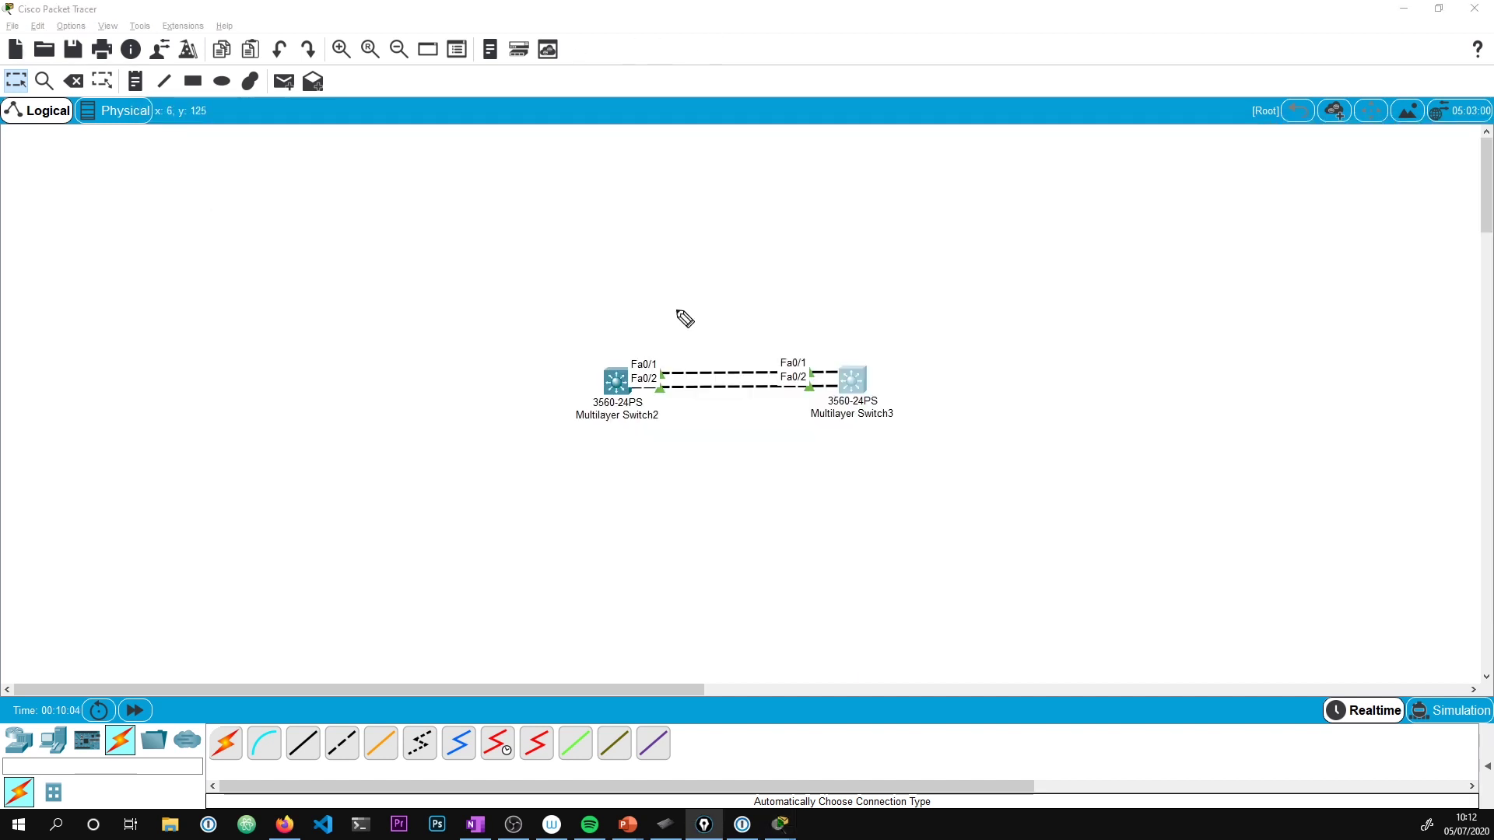
Circle the two links between the switches in the topology and label them LAG with an underline
{"action": "mouse_move", "coordinate": [745, 361]}
{"action": "left_mouse_down"}
{"action": "mouse_move", "coordinate": [741, 401]}
{"action": "mouse_move", "coordinate": [744, 360]}
{"action": "left_mouse_up"}
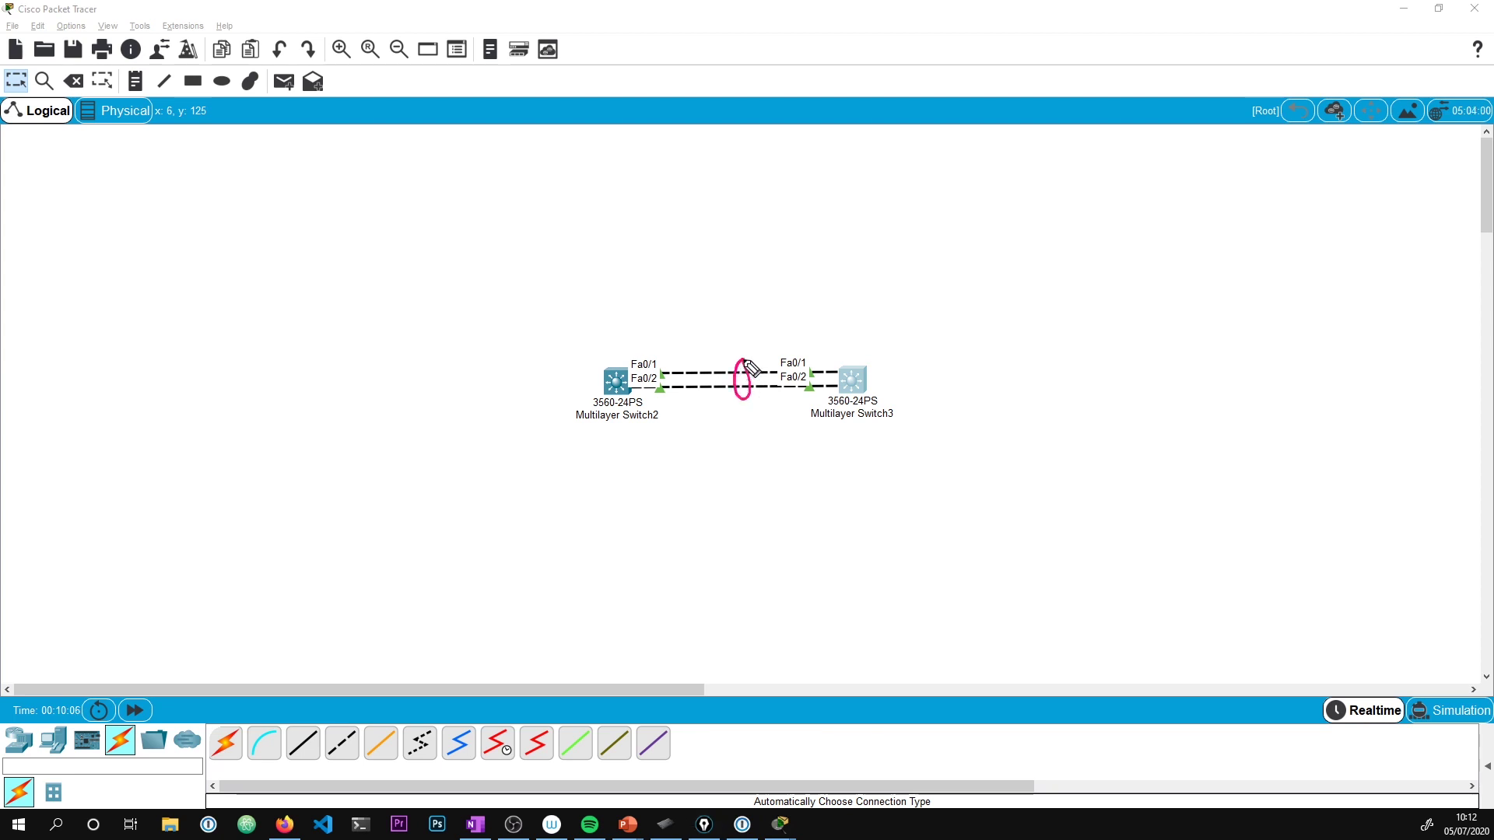
{"action": "mouse_move", "coordinate": [675, 230]}
{"action": "left_mouse_down"}
{"action": "mouse_move", "coordinate": [682, 264]}
{"action": "mouse_move", "coordinate": [710, 257]}
{"action": "left_mouse_up"}
{"action": "left_click_drag", "start_coordinate": [740, 248], "coordinate": [730, 272]}
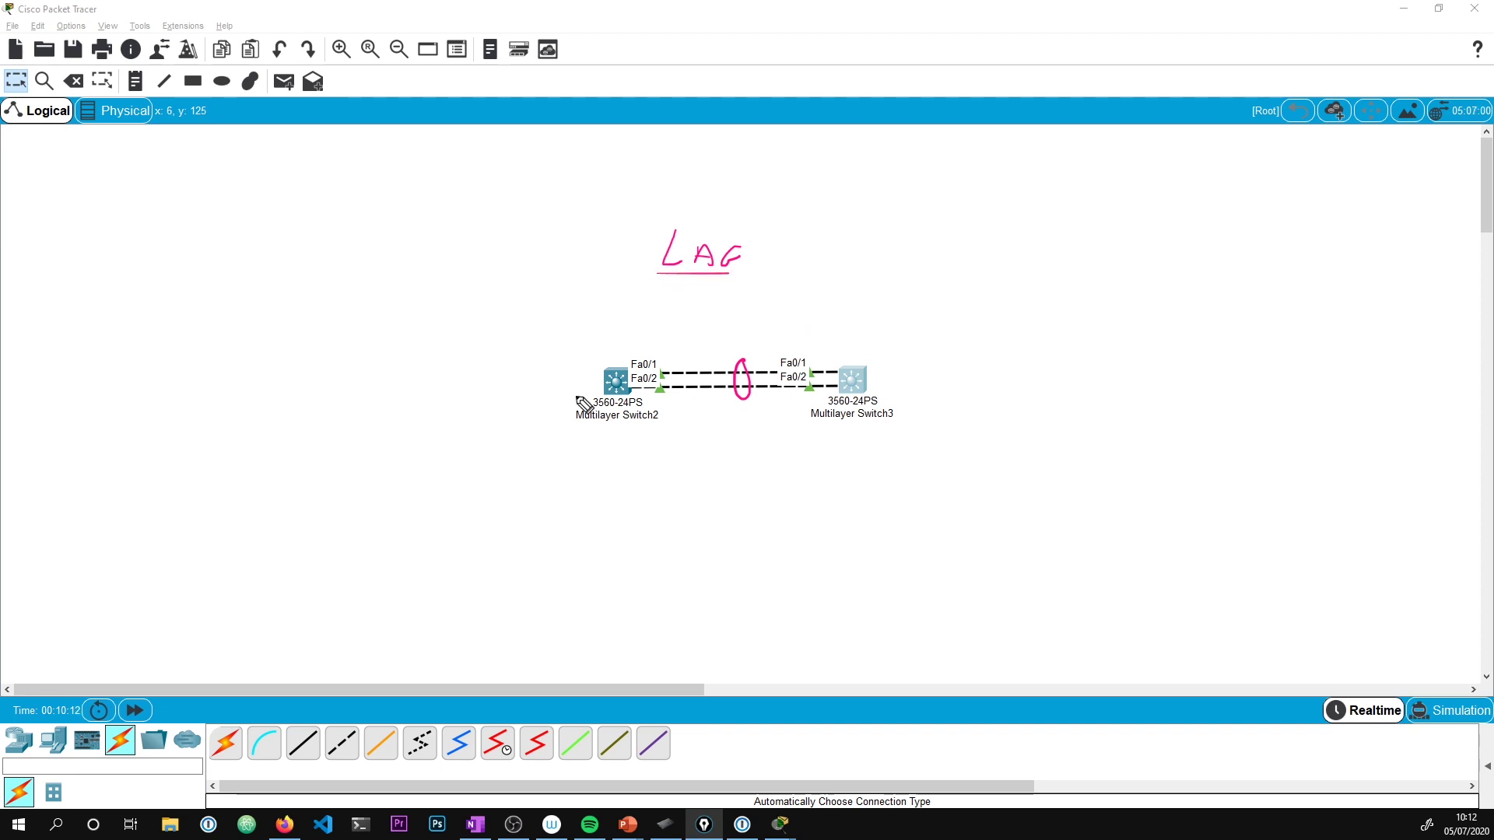
Sketch three PCs around Multilayer Switch2, each joined to the switch by a freehand line
{"action": "mouse_move", "coordinate": [594, 382]}
{"action": "left_mouse_down"}
{"action": "mouse_move", "coordinate": [504, 444]}
{"action": "mouse_move", "coordinate": [520, 459]}
{"action": "mouse_move", "coordinate": [512, 491]}
{"action": "left_mouse_up"}
{"action": "mouse_move", "coordinate": [483, 461]}
{"action": "left_mouse_down"}
{"action": "mouse_move", "coordinate": [506, 504]}
{"action": "mouse_move", "coordinate": [471, 520]}
{"action": "left_mouse_up"}
{"action": "mouse_move", "coordinate": [576, 380]}
{"action": "left_mouse_down"}
{"action": "mouse_move", "coordinate": [378, 352]}
{"action": "mouse_move", "coordinate": [363, 322]}
{"action": "mouse_move", "coordinate": [359, 358]}
{"action": "left_mouse_up"}
{"action": "mouse_move", "coordinate": [320, 328]}
{"action": "left_mouse_down"}
{"action": "mouse_move", "coordinate": [358, 360]}
{"action": "mouse_move", "coordinate": [342, 370]}
{"action": "left_mouse_up"}
{"action": "left_click_drag", "start_coordinate": [353, 374], "coordinate": [352, 382]}
{"action": "left_click_drag", "start_coordinate": [653, 350], "coordinate": [443, 221]}
{"action": "left_click_drag", "start_coordinate": [340, 191], "coordinate": [397, 191]}
{"action": "mouse_move", "coordinate": [391, 201]}
{"action": "left_mouse_down"}
{"action": "mouse_move", "coordinate": [347, 208]}
{"action": "mouse_move", "coordinate": [385, 233]}
{"action": "left_mouse_up"}
{"action": "mouse_move", "coordinate": [311, 246]}
{"action": "left_mouse_down"}
{"action": "mouse_move", "coordinate": [362, 246]}
{"action": "mouse_move", "coordinate": [361, 261]}
{"action": "left_mouse_up"}
{"action": "left_click_drag", "start_coordinate": [312, 248], "coordinate": [364, 259]}
Sketch three lines fanning out from Multilayer Switch3, and double-headed arrows along both inter-switch links
{"action": "left_click_drag", "start_coordinate": [881, 352], "coordinate": [1046, 216]}
{"action": "left_click_drag", "start_coordinate": [872, 379], "coordinate": [1076, 378]}
{"action": "left_click_drag", "start_coordinate": [910, 429], "coordinate": [1086, 480]}
{"action": "left_click", "coordinate": [1127, 337]}
{"action": "left_click", "coordinate": [1123, 200]}
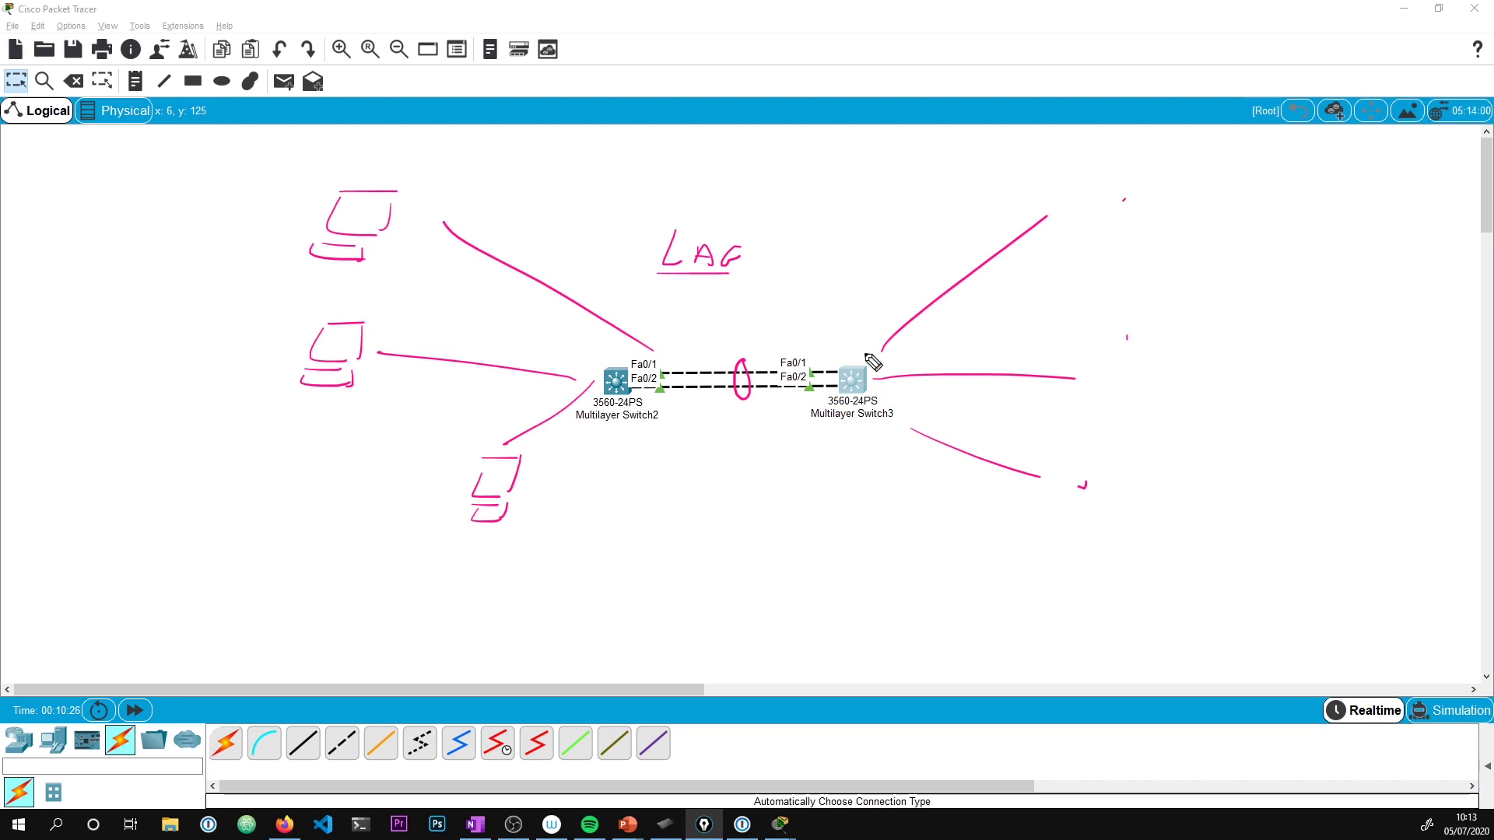
{"action": "mouse_move", "coordinate": [837, 372]}
{"action": "left_mouse_down"}
{"action": "mouse_move", "coordinate": [677, 372]}
{"action": "mouse_move", "coordinate": [695, 362]}
{"action": "mouse_move", "coordinate": [678, 376]}
{"action": "mouse_move", "coordinate": [716, 401]}
{"action": "mouse_move", "coordinate": [818, 403]}
{"action": "mouse_move", "coordinate": [809, 389]}
{"action": "mouse_move", "coordinate": [680, 390]}
{"action": "mouse_move", "coordinate": [756, 404]}
{"action": "mouse_move", "coordinate": [825, 391]}
{"action": "left_mouse_up"}
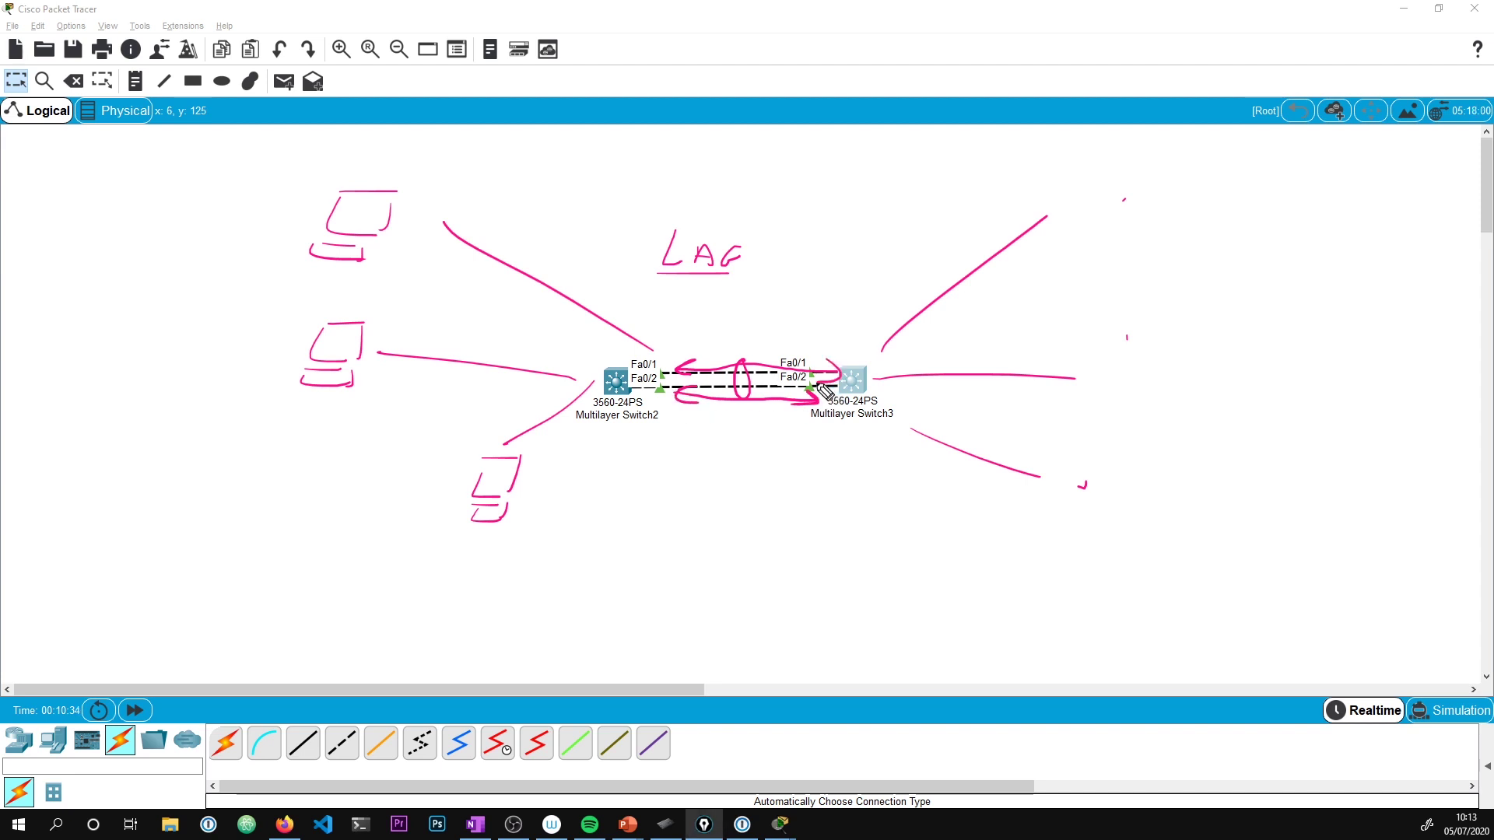
Circle the three sketched PCs beside Multilayer Switch2 and draw loops at the ends of the three lines from Multilayer Switch3
{"action": "mouse_move", "coordinate": [335, 177]}
{"action": "left_mouse_down"}
{"action": "mouse_move", "coordinate": [301, 267]}
{"action": "mouse_move", "coordinate": [366, 175]}
{"action": "left_mouse_up"}
{"action": "left_click_drag", "start_coordinate": [1031, 185], "coordinate": [1049, 204]}
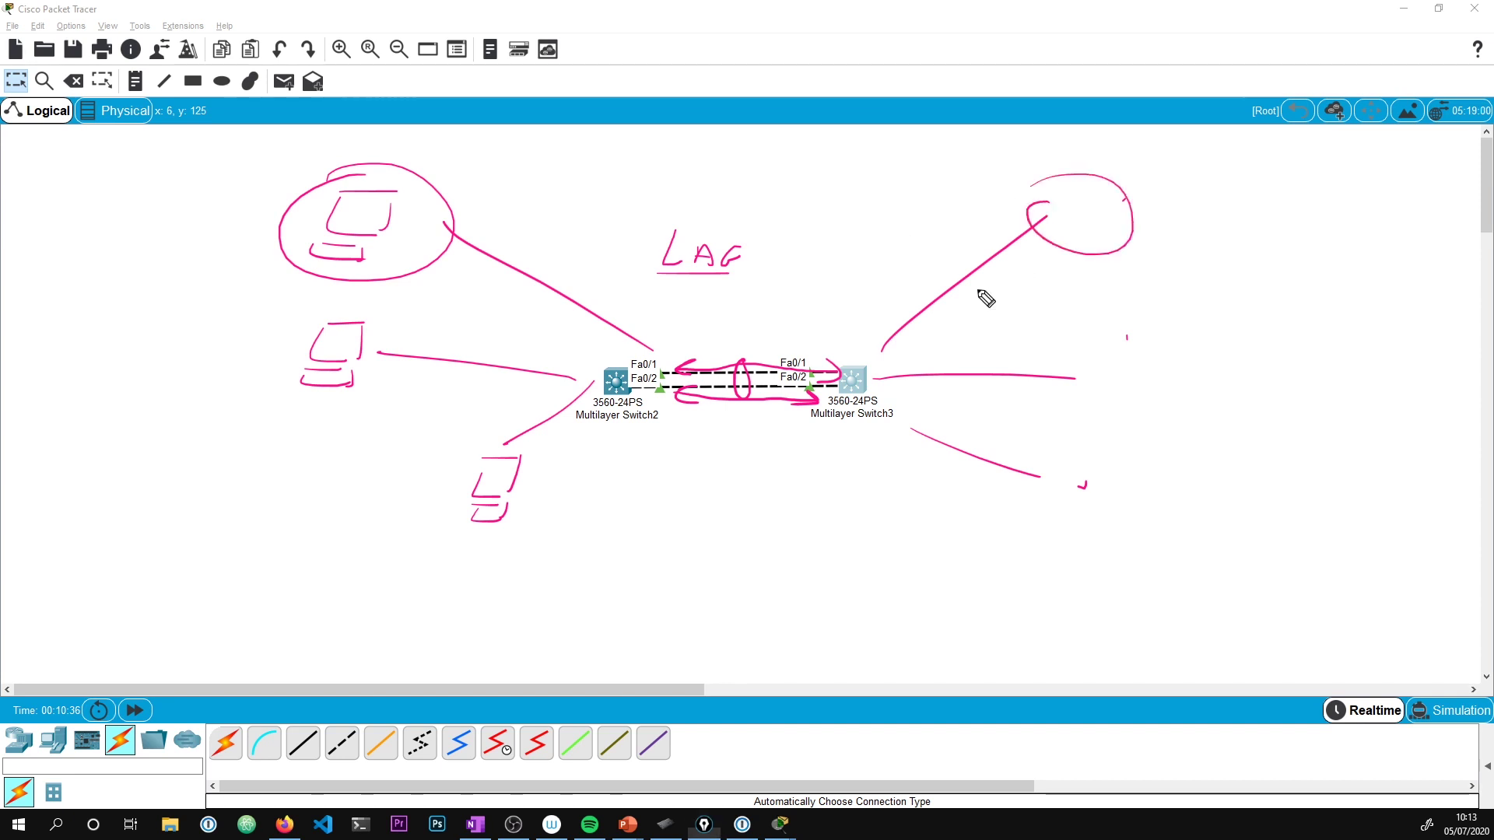
{"action": "left_click_drag", "start_coordinate": [1105, 478], "coordinate": [1078, 471]}
{"action": "left_click_drag", "start_coordinate": [310, 315], "coordinate": [374, 327]}
{"action": "mouse_move", "coordinate": [471, 448]}
{"action": "left_mouse_down"}
{"action": "mouse_move", "coordinate": [397, 491]}
{"action": "mouse_move", "coordinate": [504, 432]}
{"action": "left_mouse_up"}
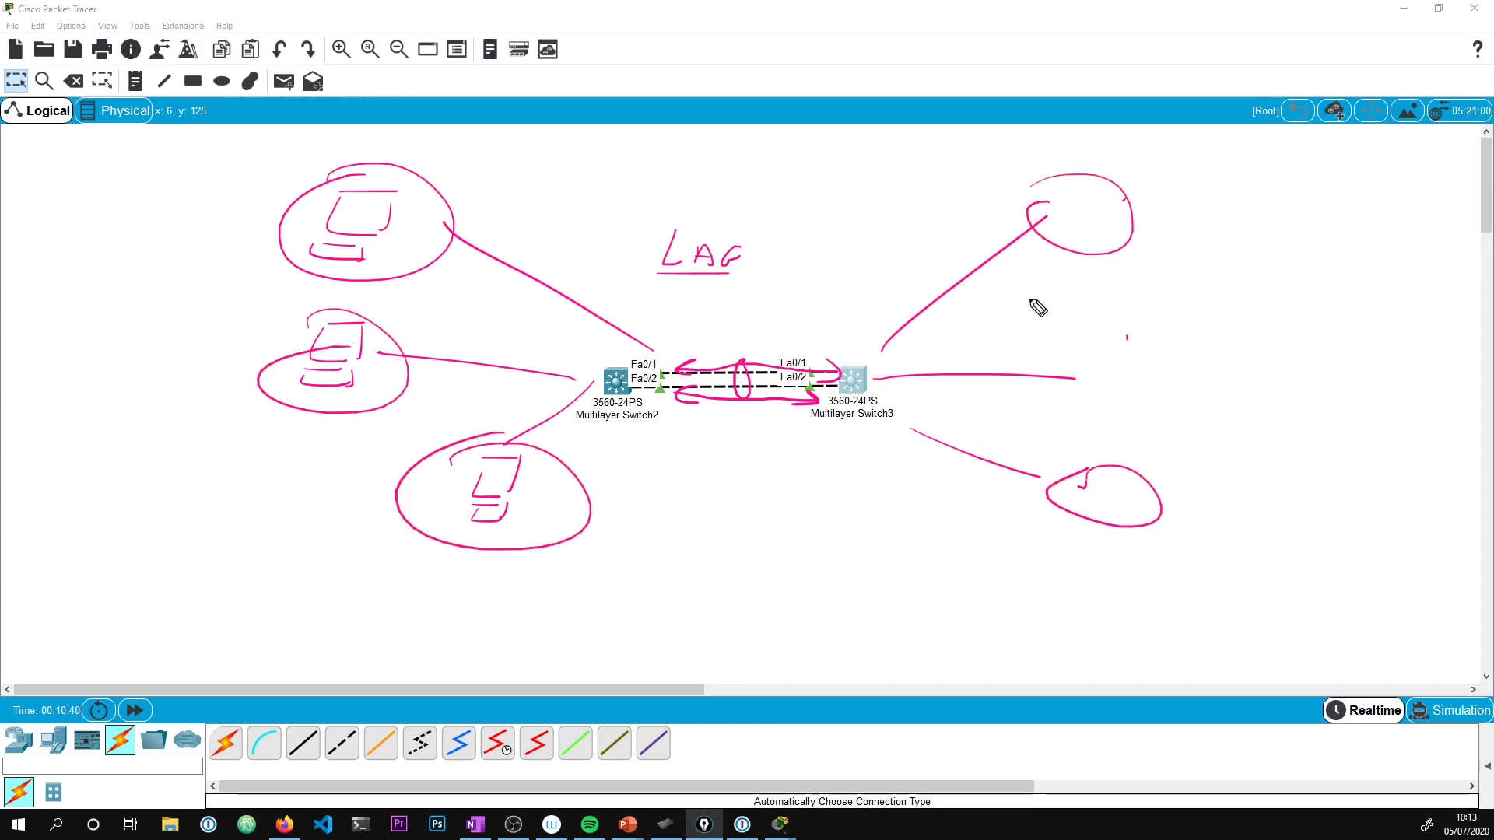
{"action": "left_click_drag", "start_coordinate": [1085, 190], "coordinate": [1037, 183]}
{"action": "mouse_move", "coordinate": [1125, 355]}
{"action": "left_mouse_down"}
{"action": "mouse_move", "coordinate": [1083, 382]}
{"action": "mouse_move", "coordinate": [1120, 337]}
{"action": "left_mouse_up"}
{"action": "left_click_drag", "start_coordinate": [361, 390], "coordinate": [354, 366]}
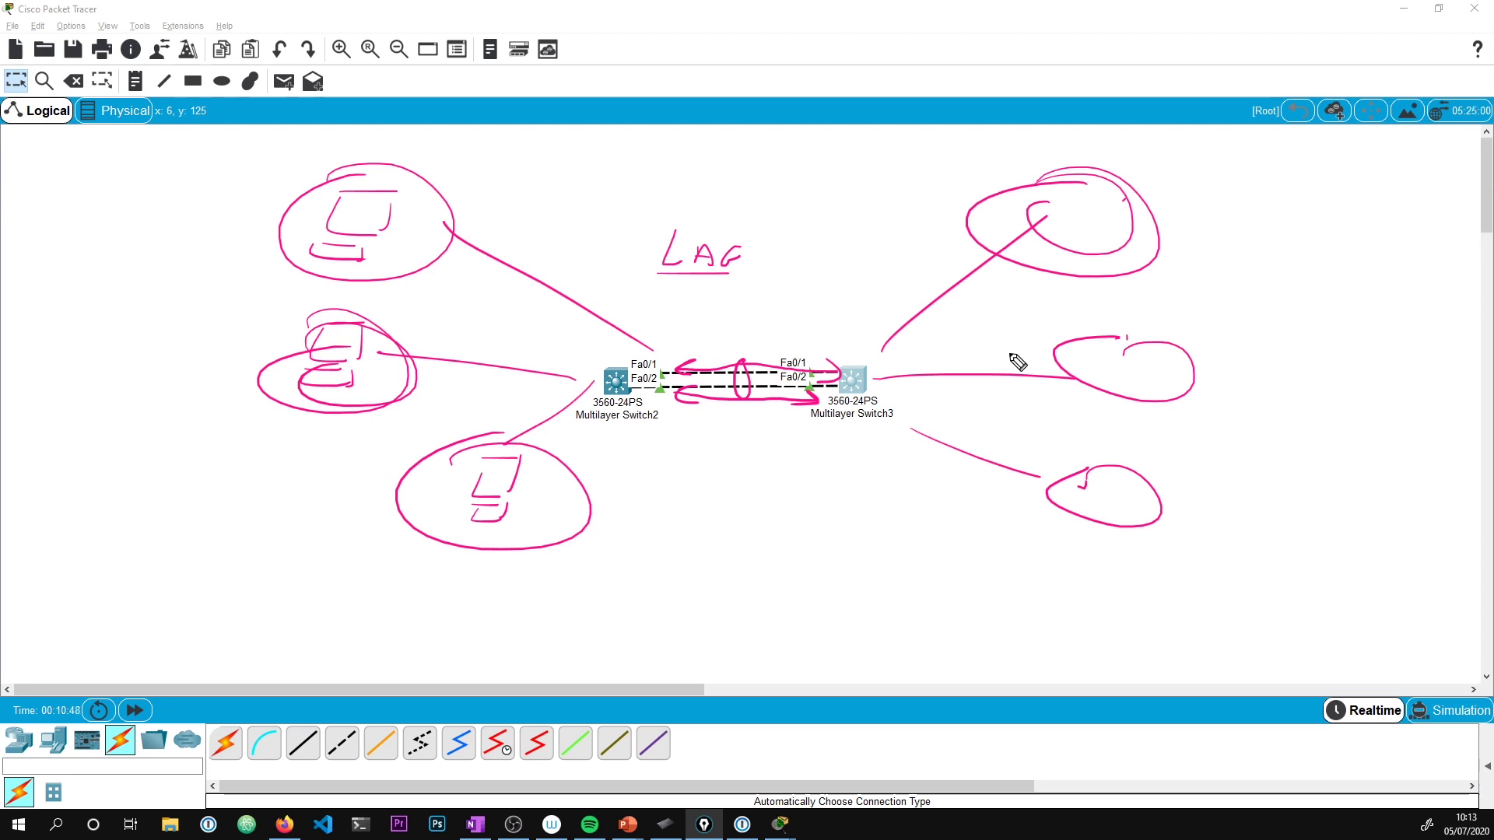
Draw arrows down to both switches and write an underlined LACP above the LAG label, ending with the annotations cleared
{"action": "mouse_move", "coordinate": [885, 218]}
{"action": "left_mouse_down"}
{"action": "mouse_move", "coordinate": [845, 339]}
{"action": "mouse_move", "coordinate": [862, 330]}
{"action": "left_mouse_up"}
{"action": "mouse_move", "coordinate": [666, 131]}
{"action": "left_mouse_down"}
{"action": "mouse_move", "coordinate": [634, 281]}
{"action": "mouse_move", "coordinate": [648, 327]}
{"action": "left_mouse_up"}
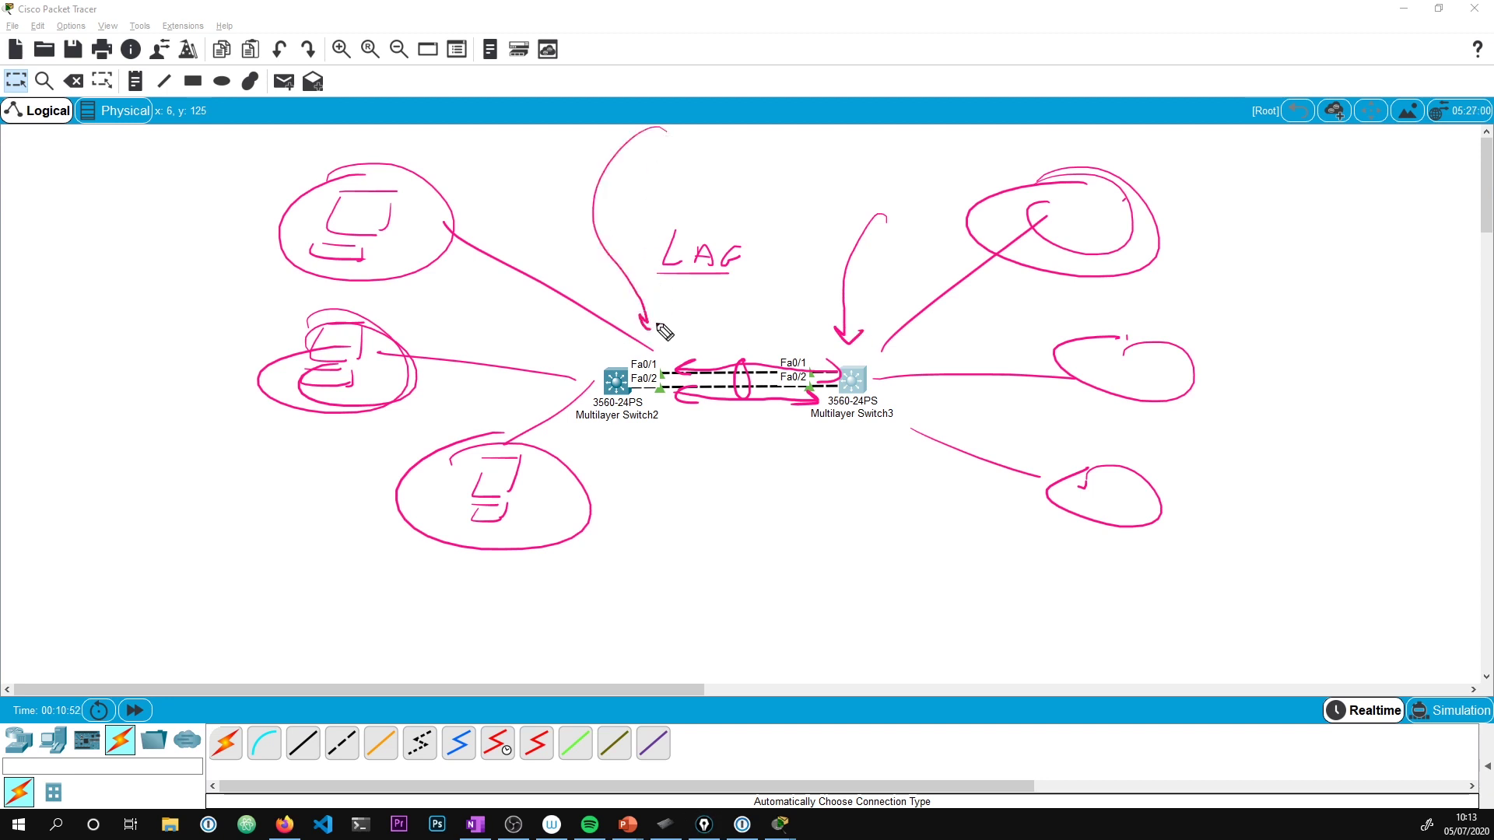
{"action": "mouse_move", "coordinate": [722, 142]}
{"action": "left_mouse_down"}
{"action": "mouse_move", "coordinate": [731, 177]}
{"action": "mouse_move", "coordinate": [794, 172]}
{"action": "left_mouse_up"}
{"action": "left_click_drag", "start_coordinate": [682, 190], "coordinate": [779, 191]}
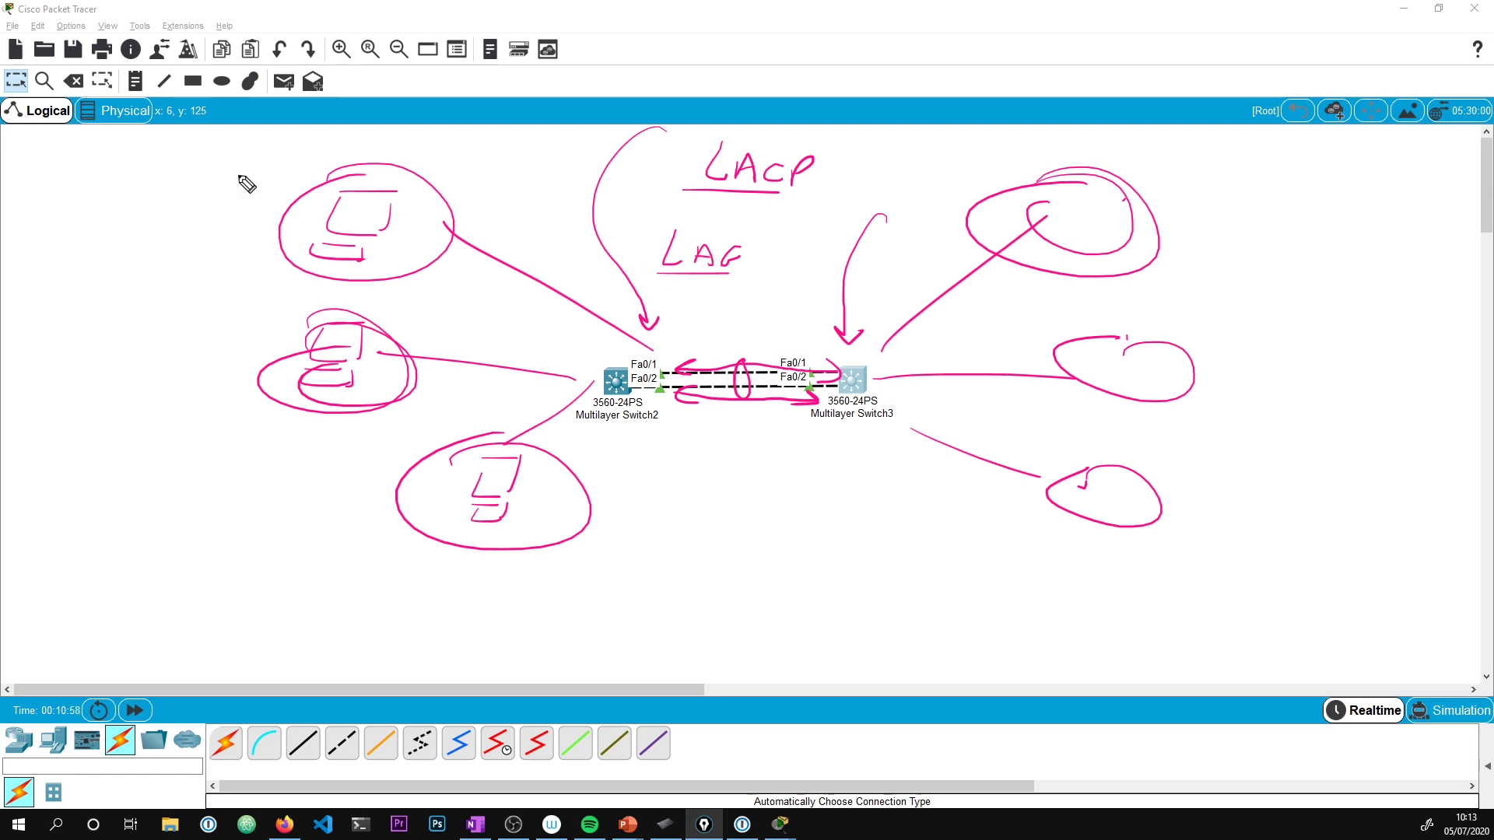
{"action": "key", "text": "Escape"}
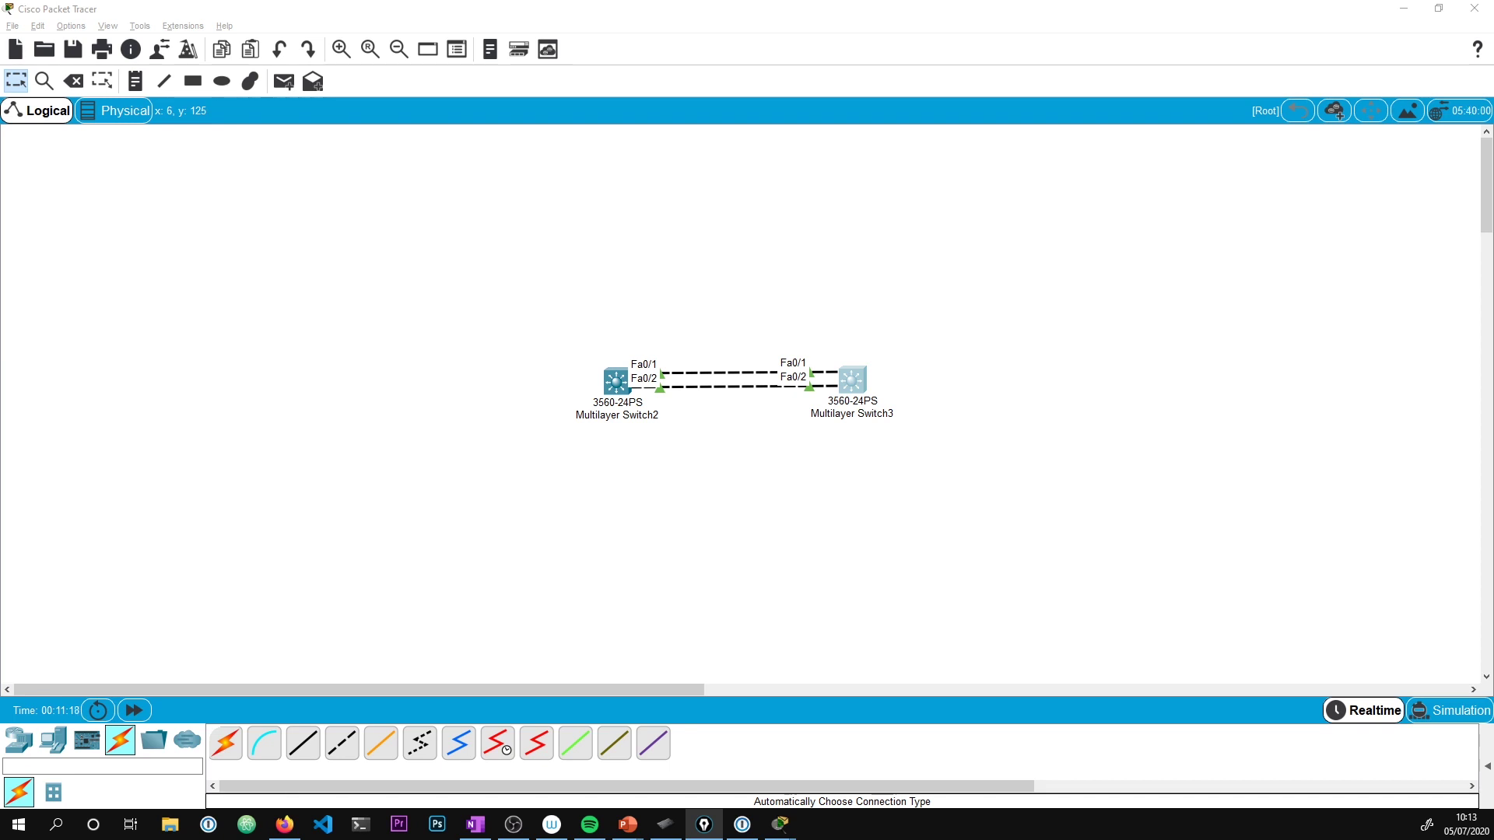
Bring SW1's console forward and highlight the member ports in the latest etherchannel summary
{"action": "mouse_move", "coordinate": [780, 824]}
{"action": "left_click", "coordinate": [934, 759]}
{"action": "left_click", "coordinate": [483, 322]}
{"action": "left_click_drag", "start_coordinate": [346, 360], "coordinate": [179, 259]}
{"action": "left_click_drag", "start_coordinate": [348, 359], "coordinate": [165, 244]}
{"action": "left_click", "coordinate": [348, 328]}
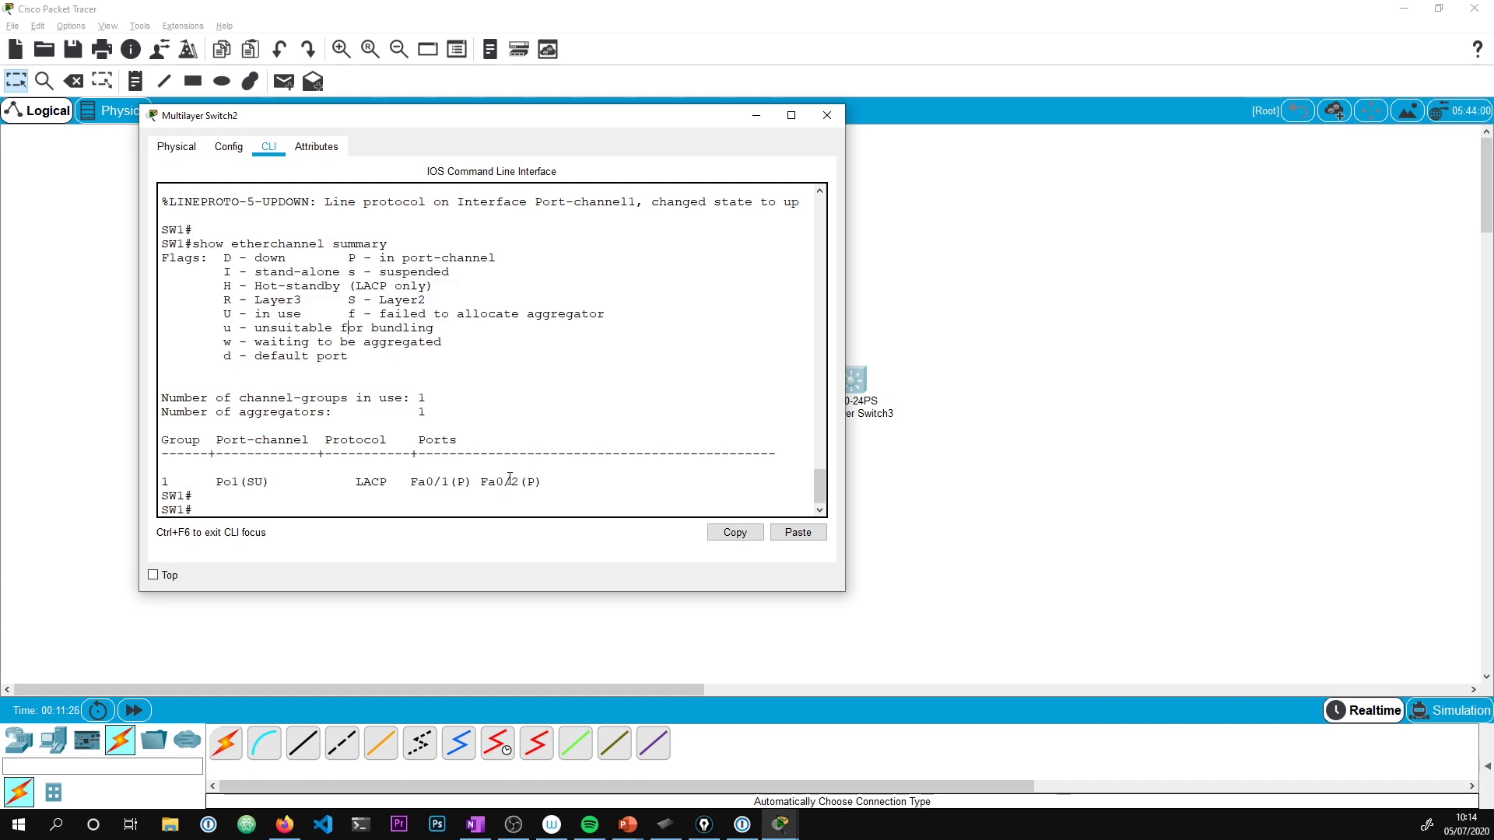
{"action": "left_click_drag", "start_coordinate": [551, 482], "coordinate": [431, 488]}
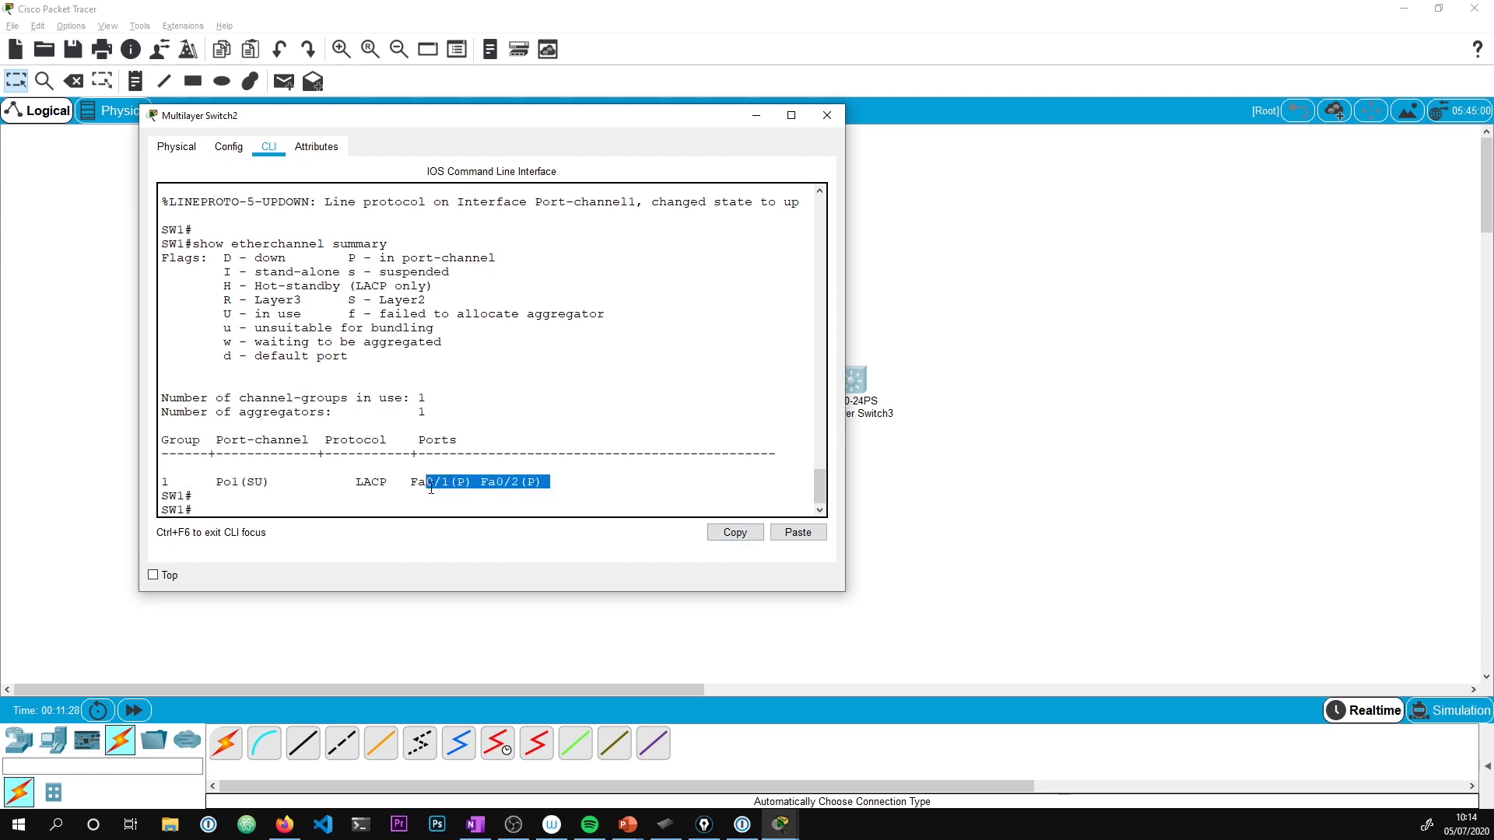
{"action": "left_click", "coordinate": [431, 487]}
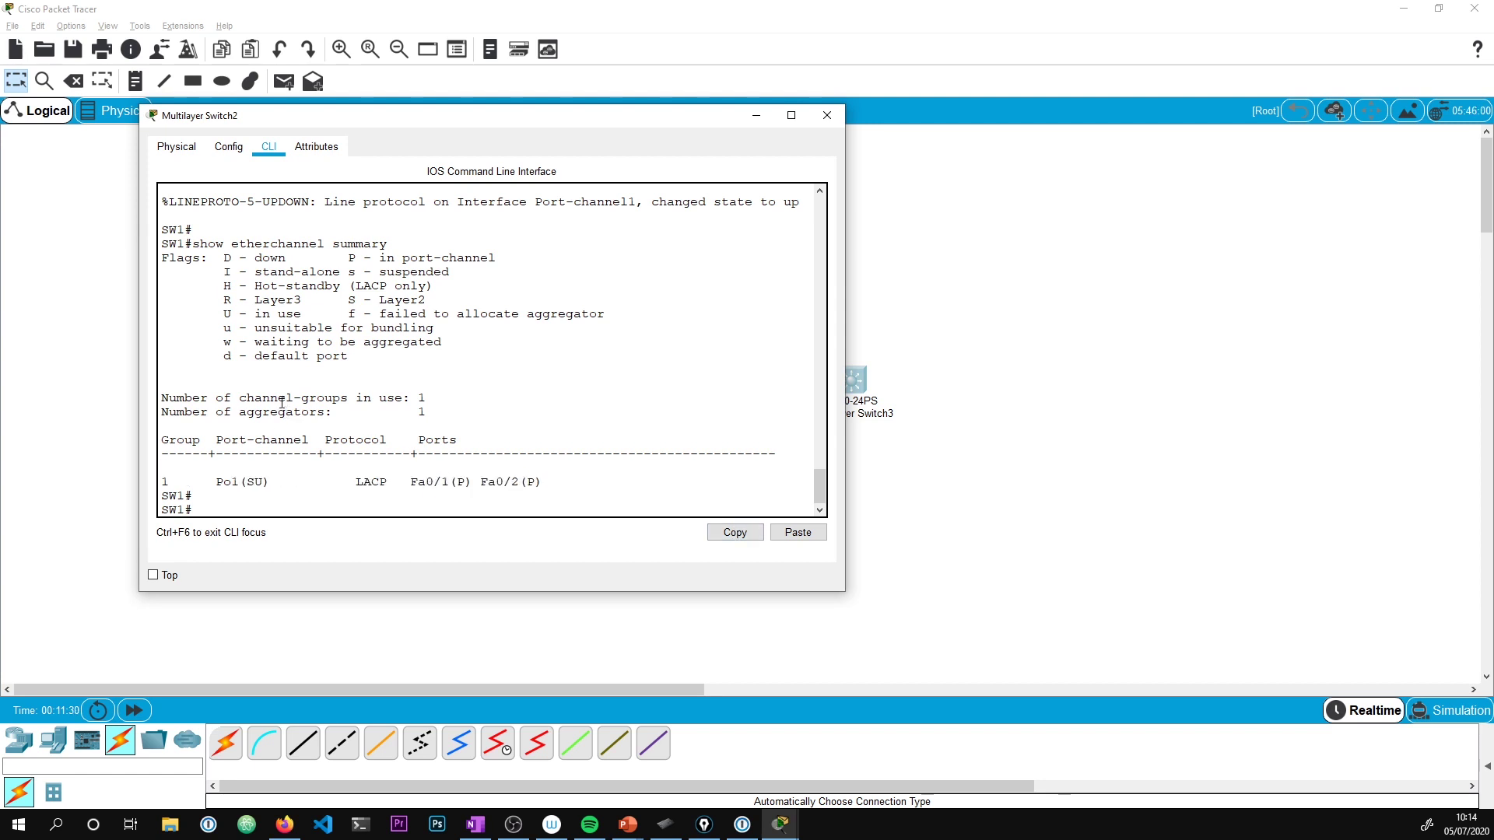
Mark the Port-channel heading, Po1(SU) and the S and U flags, add an L2 note, and end by clearing the annotations
{"action": "key", "text": "ctrl+2"}
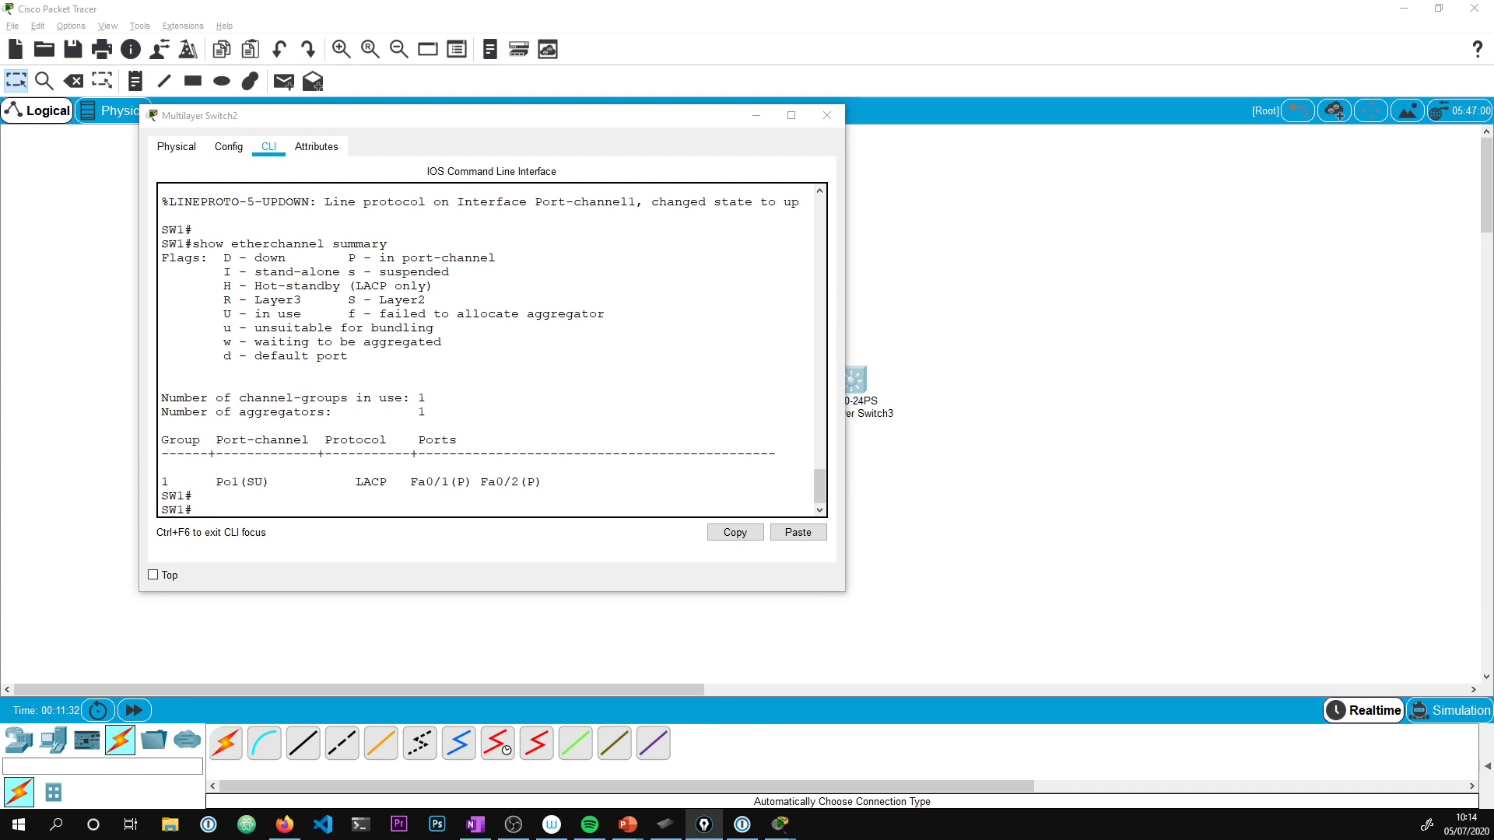
{"action": "left_click_drag", "start_coordinate": [212, 451], "coordinate": [311, 449]}
{"action": "left_click_drag", "start_coordinate": [206, 470], "coordinate": [273, 468]}
{"action": "mouse_move", "coordinate": [274, 467]}
{"action": "left_mouse_down"}
{"action": "mouse_move", "coordinate": [272, 496]}
{"action": "mouse_move", "coordinate": [254, 502]}
{"action": "mouse_move", "coordinate": [276, 501]}
{"action": "mouse_move", "coordinate": [249, 490]}
{"action": "mouse_move", "coordinate": [265, 490]}
{"action": "left_mouse_up"}
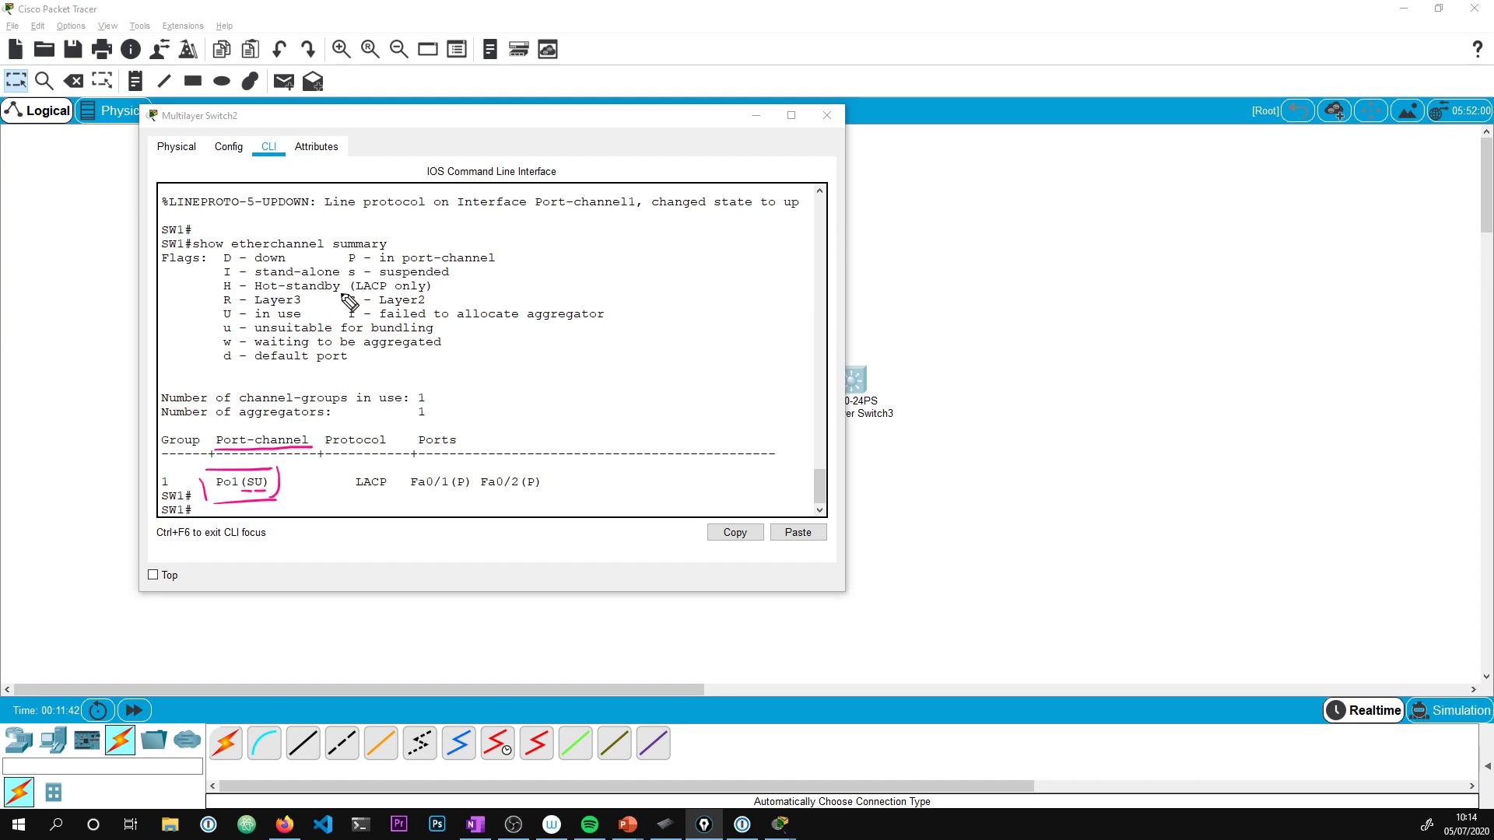
{"action": "mouse_move", "coordinate": [344, 309]}
{"action": "left_mouse_down"}
{"action": "mouse_move", "coordinate": [413, 292]}
{"action": "mouse_move", "coordinate": [430, 313]}
{"action": "mouse_move", "coordinate": [529, 278]}
{"action": "mouse_move", "coordinate": [585, 283]}
{"action": "left_mouse_up"}
{"action": "left_click_drag", "start_coordinate": [597, 266], "coordinate": [620, 282]}
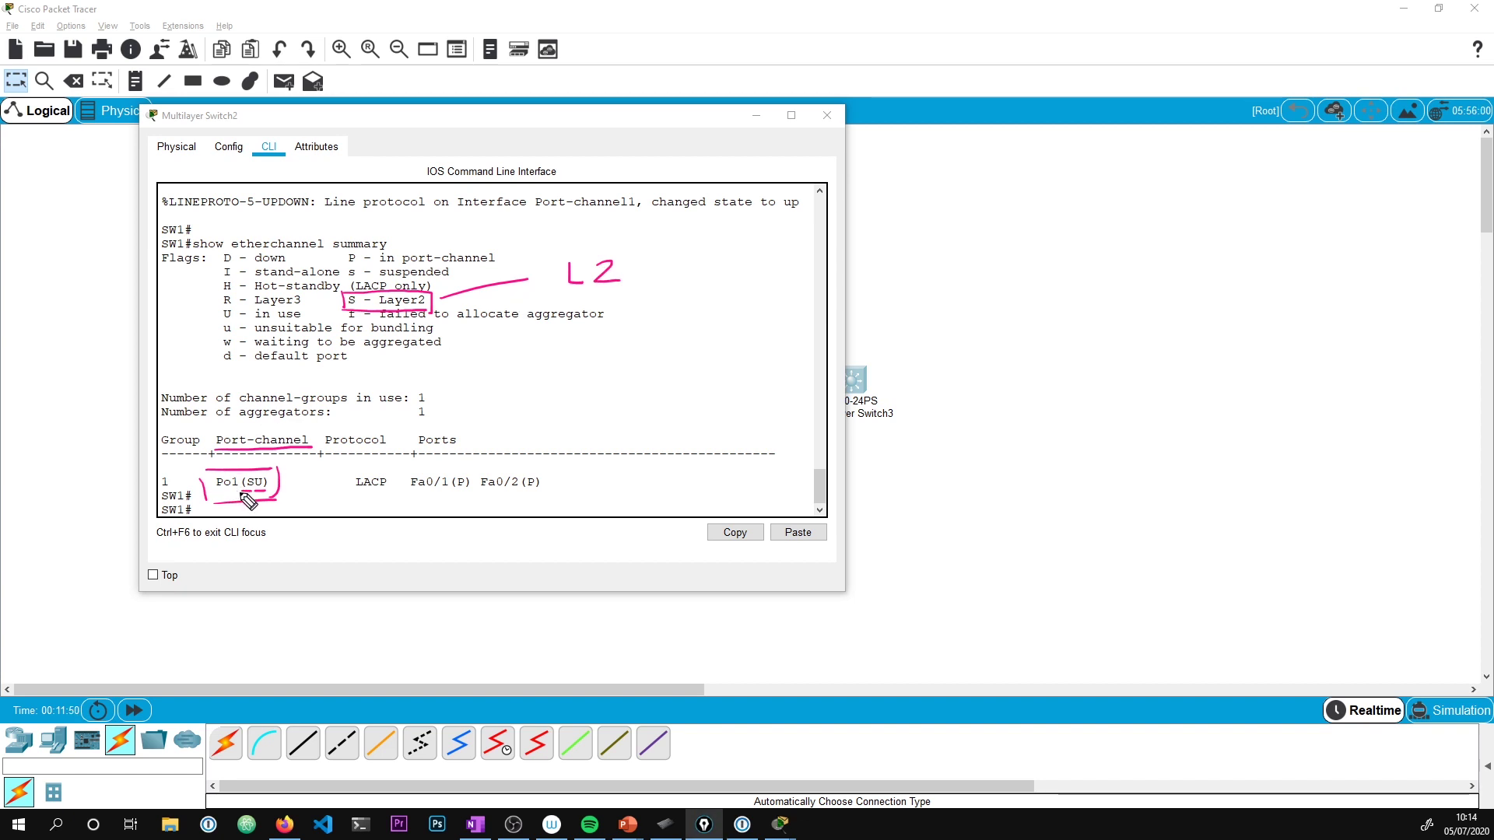
{"action": "mouse_move", "coordinate": [217, 326]}
{"action": "left_mouse_down"}
{"action": "mouse_move", "coordinate": [310, 308]}
{"action": "mouse_move", "coordinate": [217, 330]}
{"action": "mouse_move", "coordinate": [305, 319]}
{"action": "left_mouse_up"}
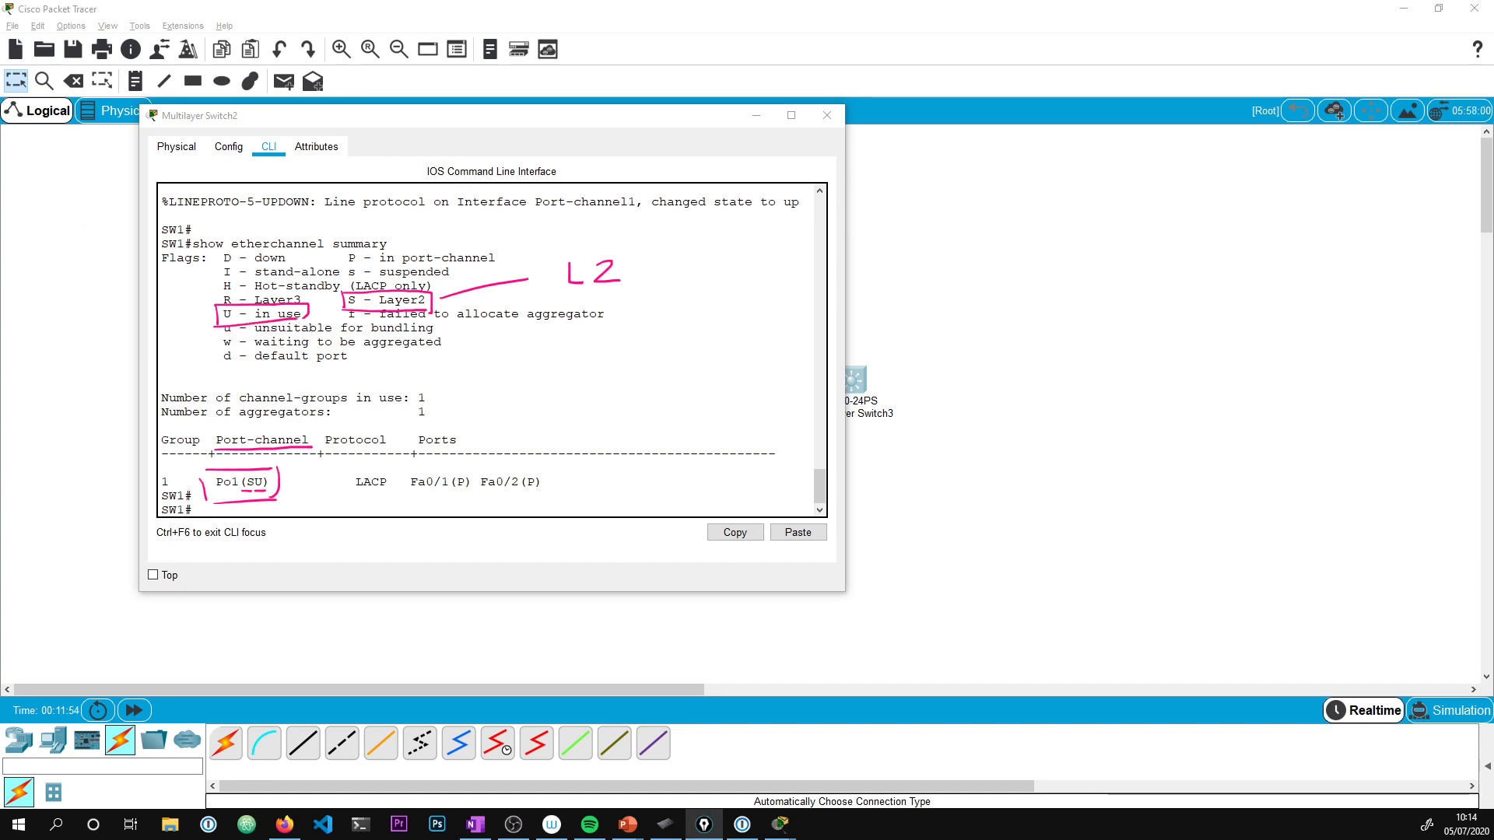
{"action": "key", "text": "e"}
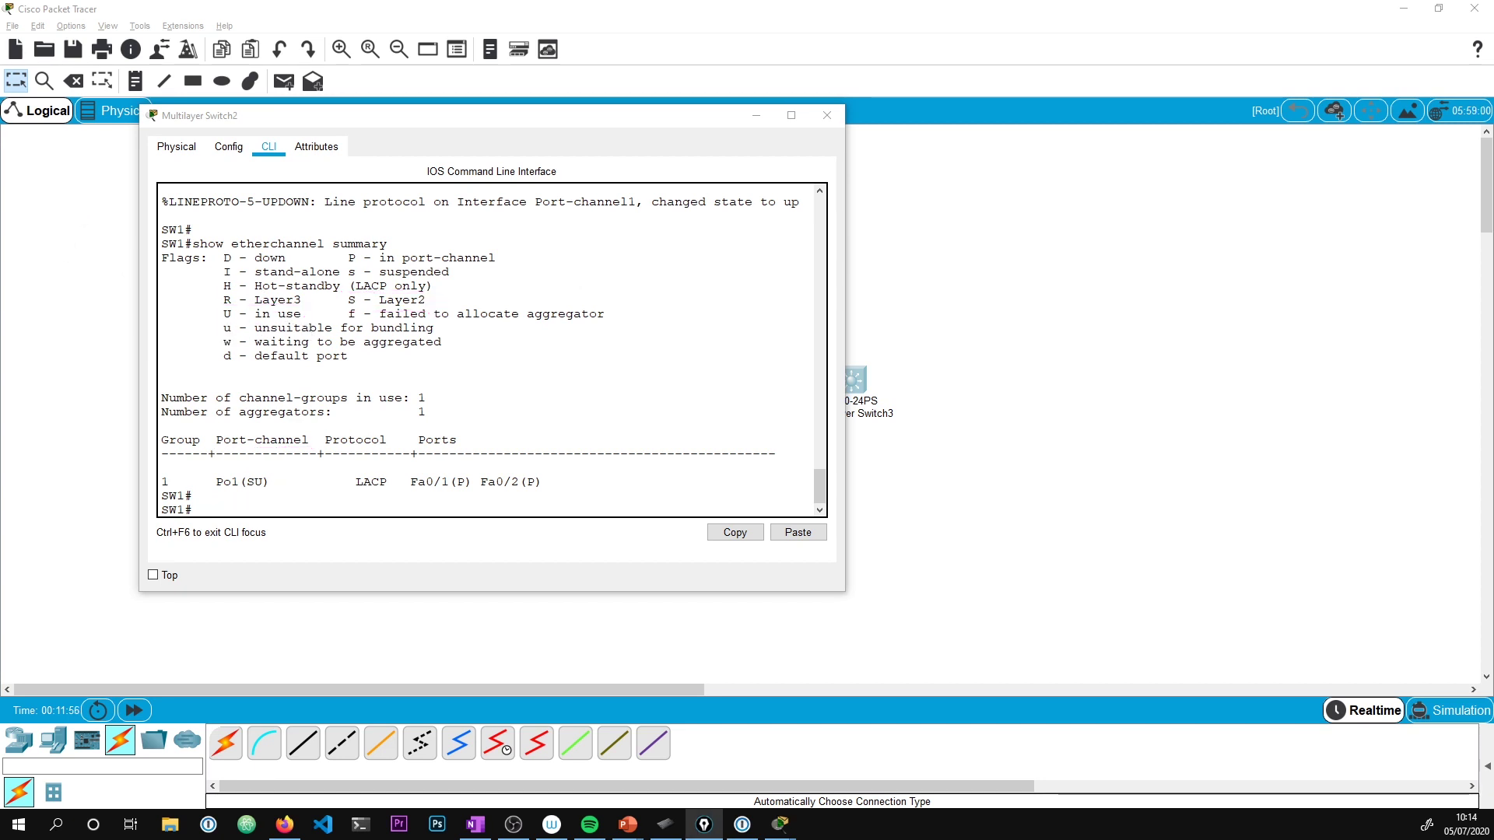
Get a fresh SW1 prompt and try to complete a show port-channel command
{"action": "left_click", "coordinate": [407, 436]}
{"action": "key", "text": "Return"}
{"action": "key", "text": "Return"}
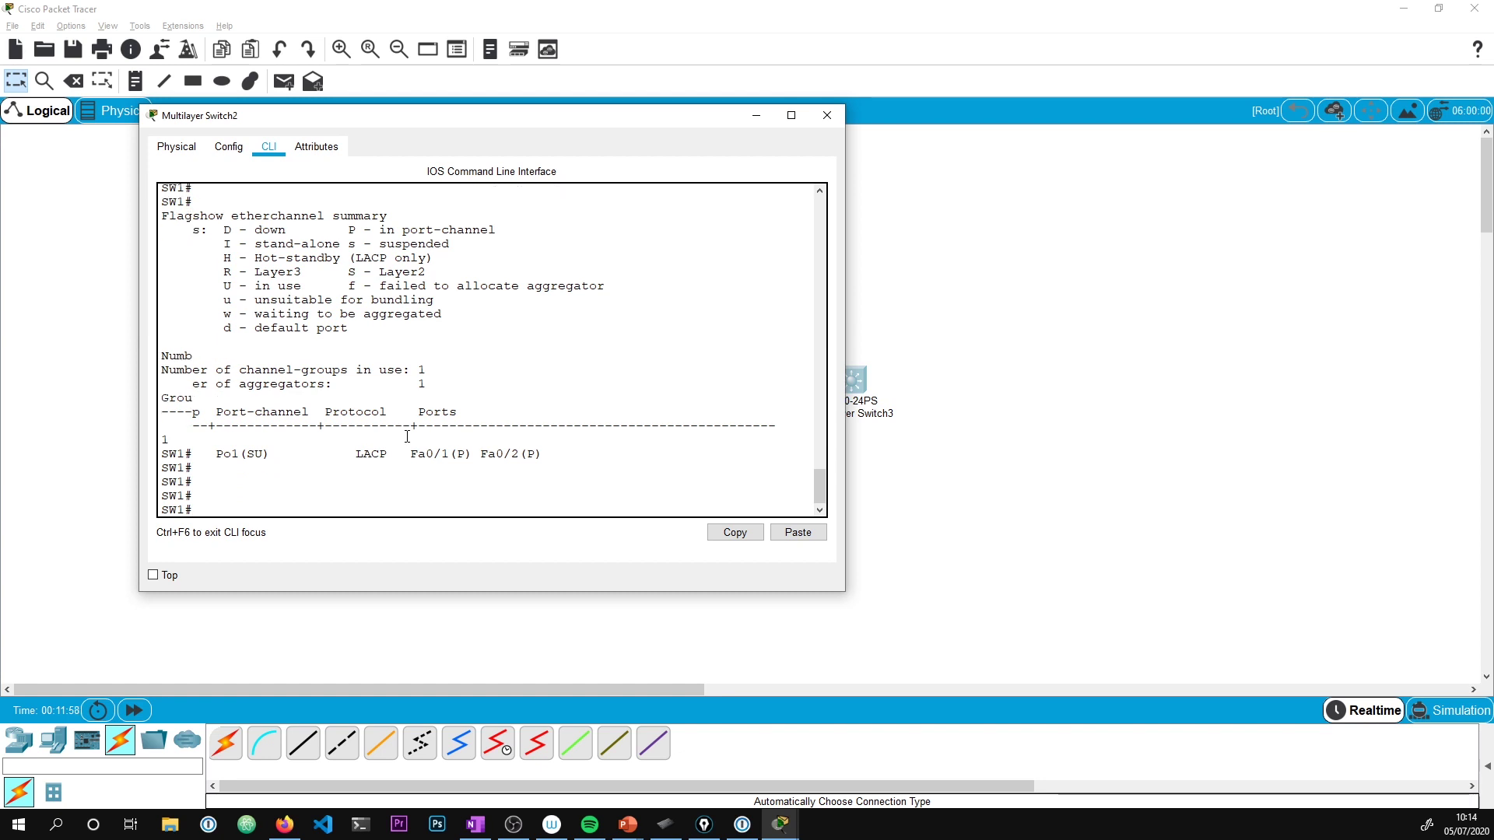
{"action": "type", "text": "sh"}
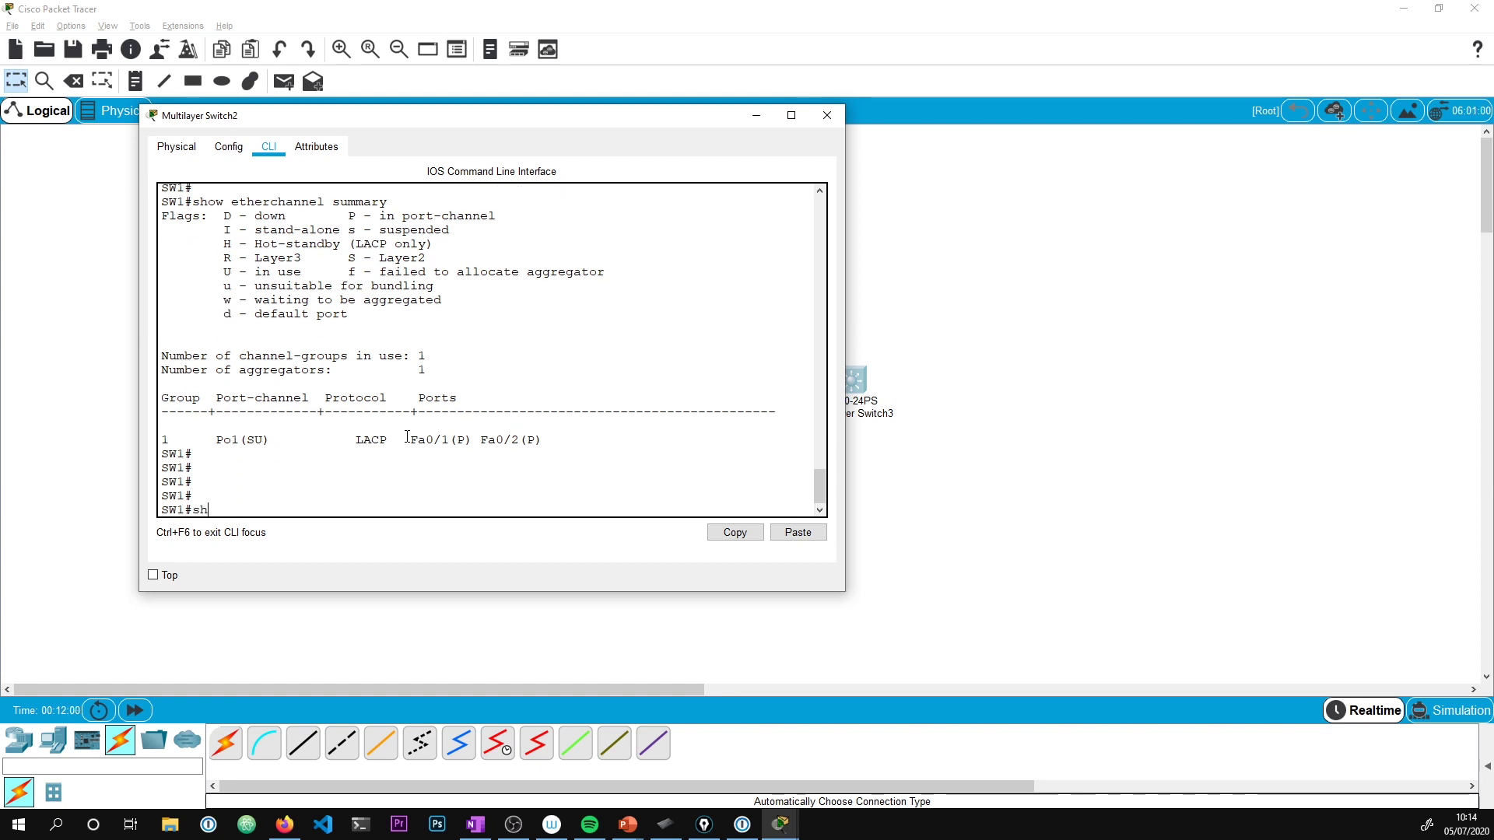
{"action": "type", "text": "ow port-c"}
{"action": "key", "text": "Tab"}
{"action": "type", "text": "h"}
{"action": "key", "text": "Tab"}
{"action": "key", "text": "BackSpace"}
{"action": "key", "text": "BackSpace"}
{"action": "key", "text": "BackSpace"}
{"action": "key", "text": "BackSpace"}
{"action": "key", "text": "BackSpace"}
{"action": "key", "text": "BackSpace"}
{"action": "key", "text": "BackSpace"}
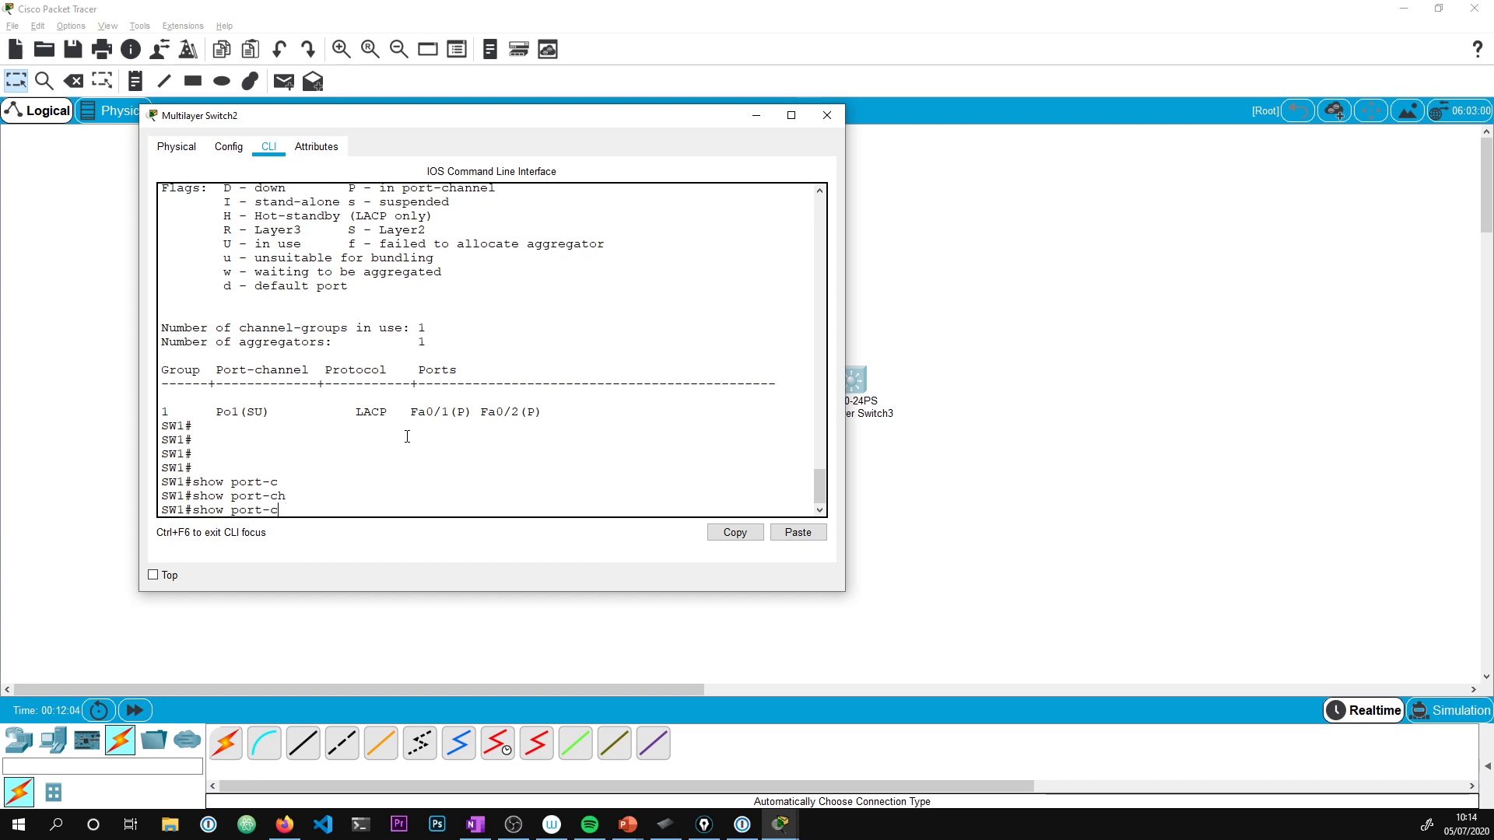
Run show interfaces status on SW1 and highlight the Po1 row
{"action": "type", "text": "ow int"}
{"action": "key", "text": "Tab"}
{"action": "type", "text": "status"}
{"action": "key", "text": "Return"}
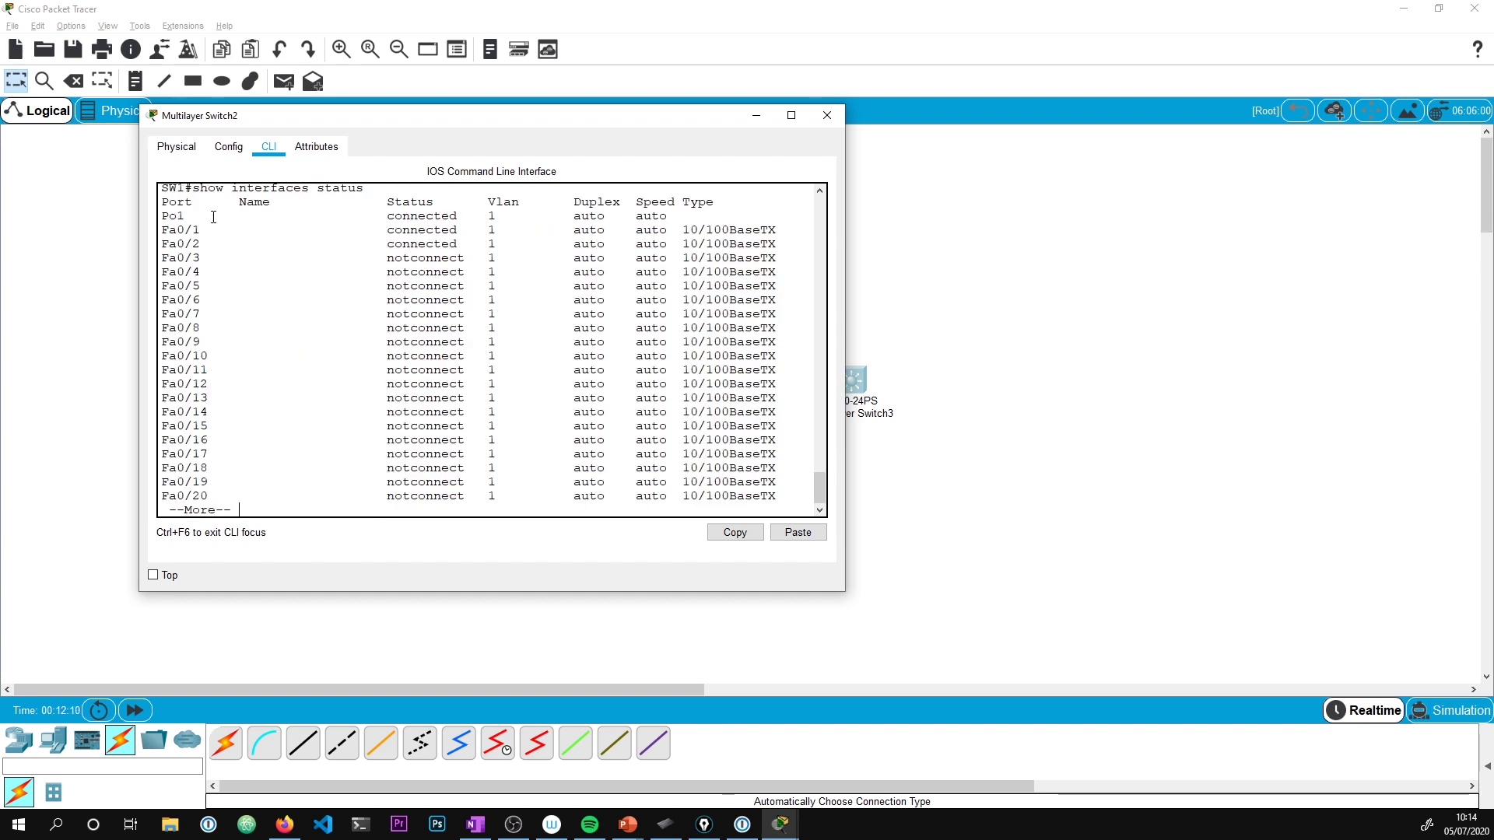
{"action": "left_click_drag", "start_coordinate": [364, 188], "coordinate": [161, 251]}
{"action": "triple_click", "coordinate": [183, 268]}
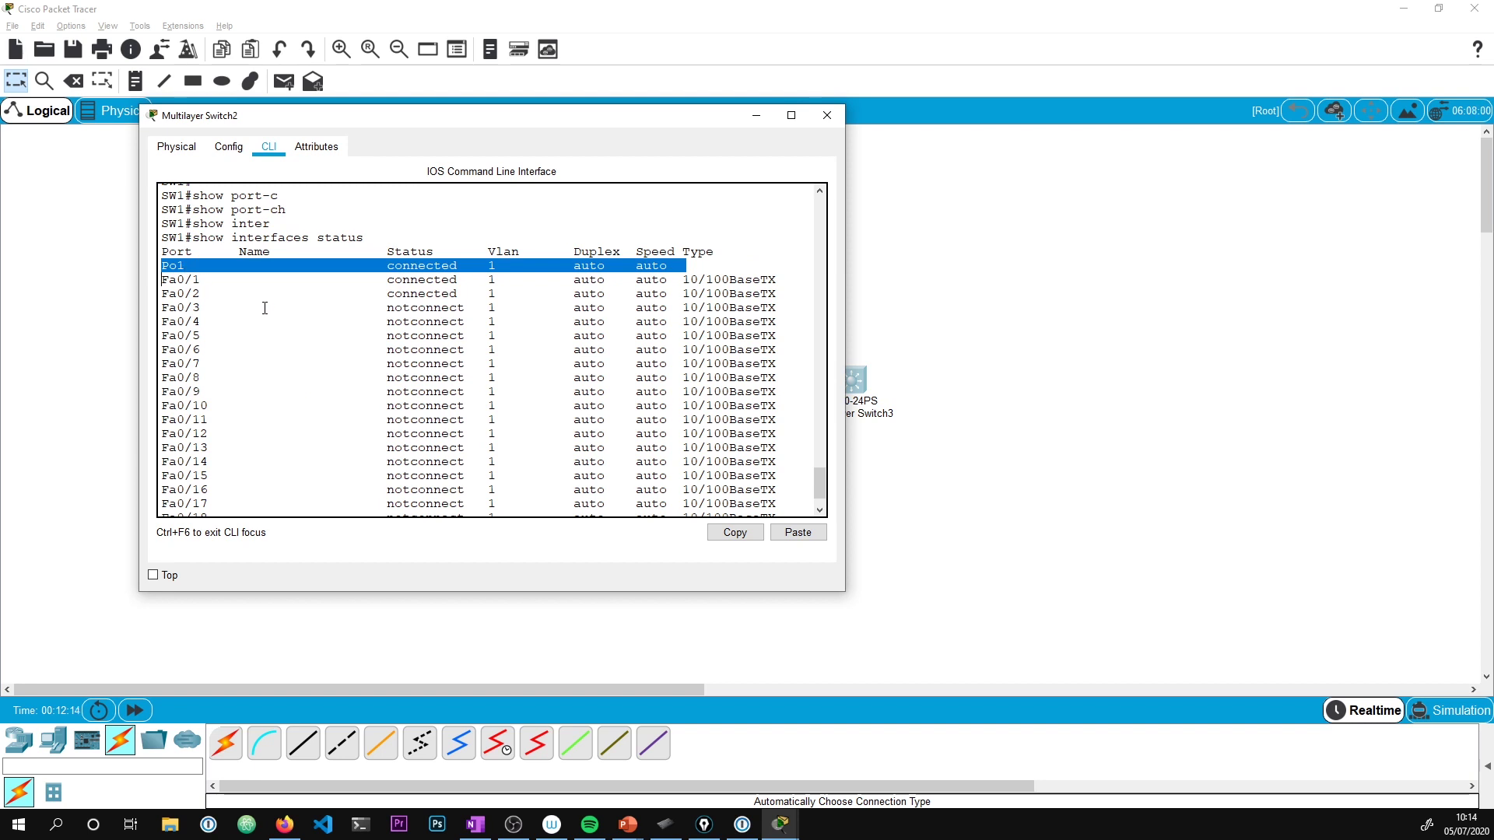
Quit the listing, query the options for show interfaces po1 with ?, and run show interfaces po1
{"action": "key", "text": "ctrl+c"}
{"action": "type", "text": "show inter"}
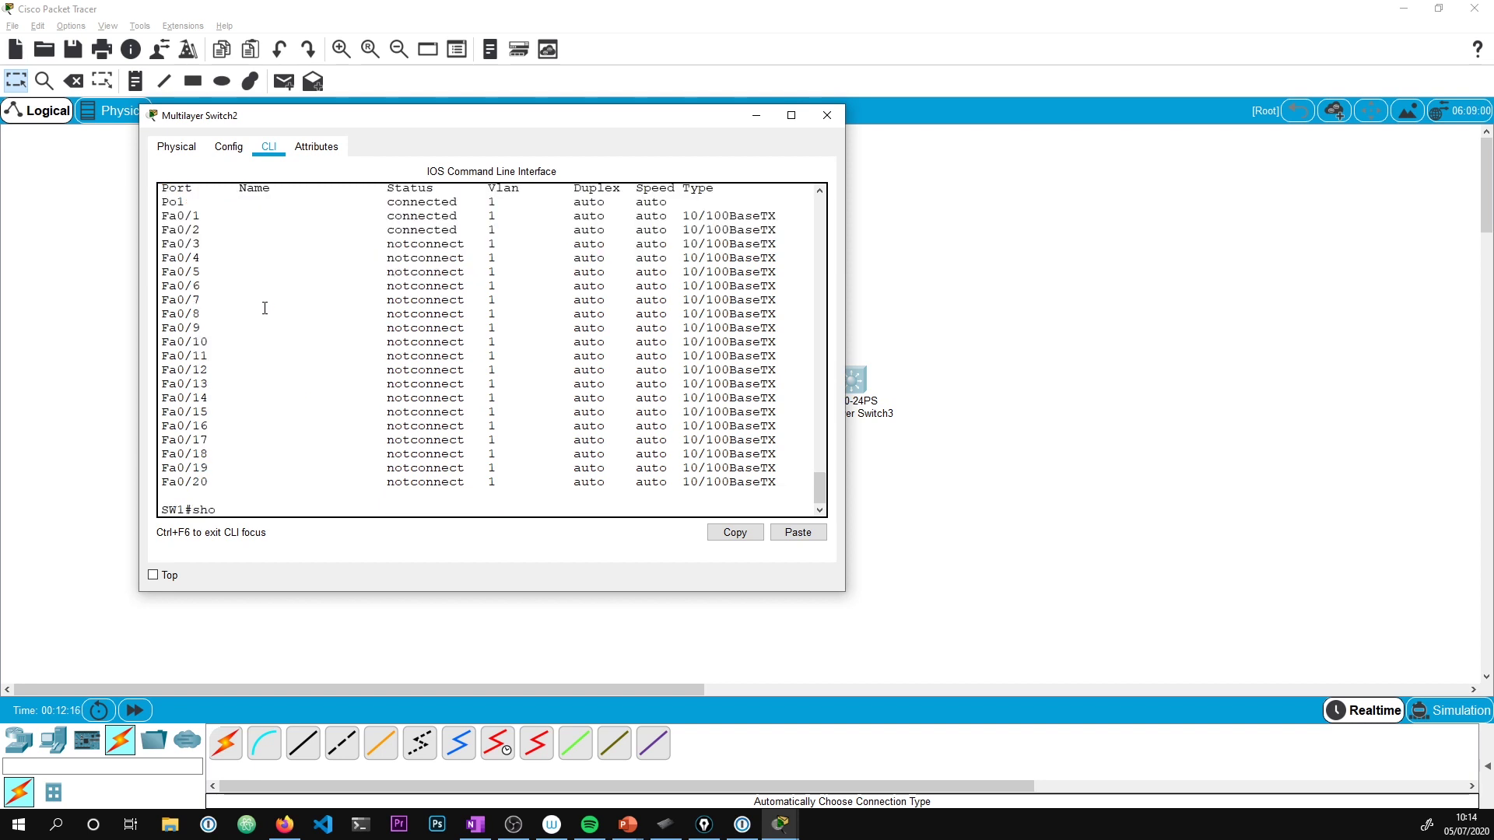
{"action": "key", "text": "Tab"}
{"action": "type", "text": "po1 sw"}
{"action": "key", "text": "Tab"}
{"action": "type", "text": "?"}
{"action": "key", "text": "BackSpace"}
{"action": "key", "text": "BackSpace"}
{"action": "type", "text": "?"}
{"action": "key", "text": "Return"}
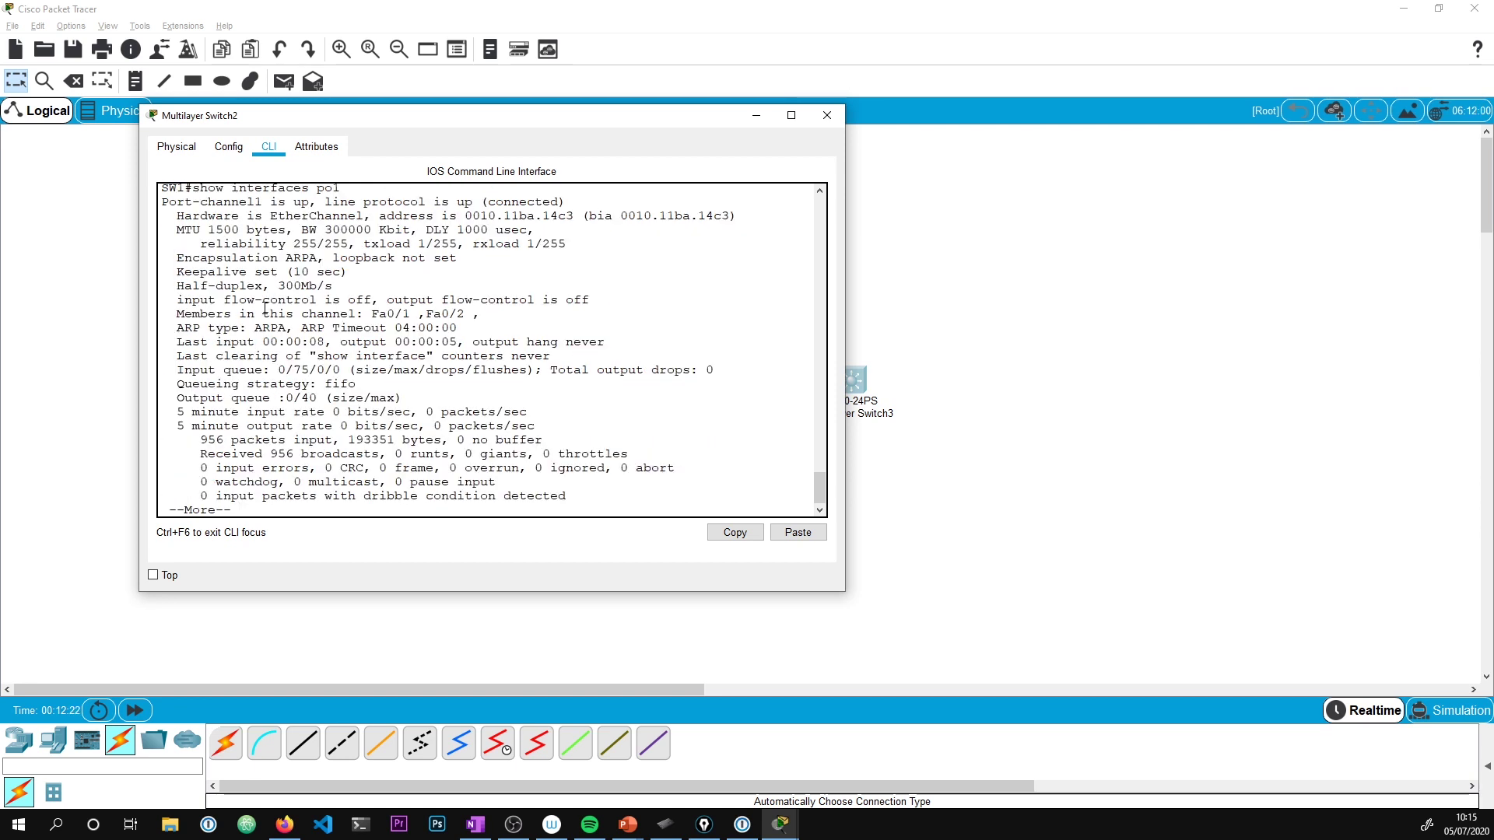
Enlarge SW1's console window and page to the end of the Port-channel1 output
{"action": "left_click_drag", "start_coordinate": [845, 591], "coordinate": [1141, 762]}
{"action": "left_click", "coordinate": [735, 620]}
{"action": "key", "text": "space"}
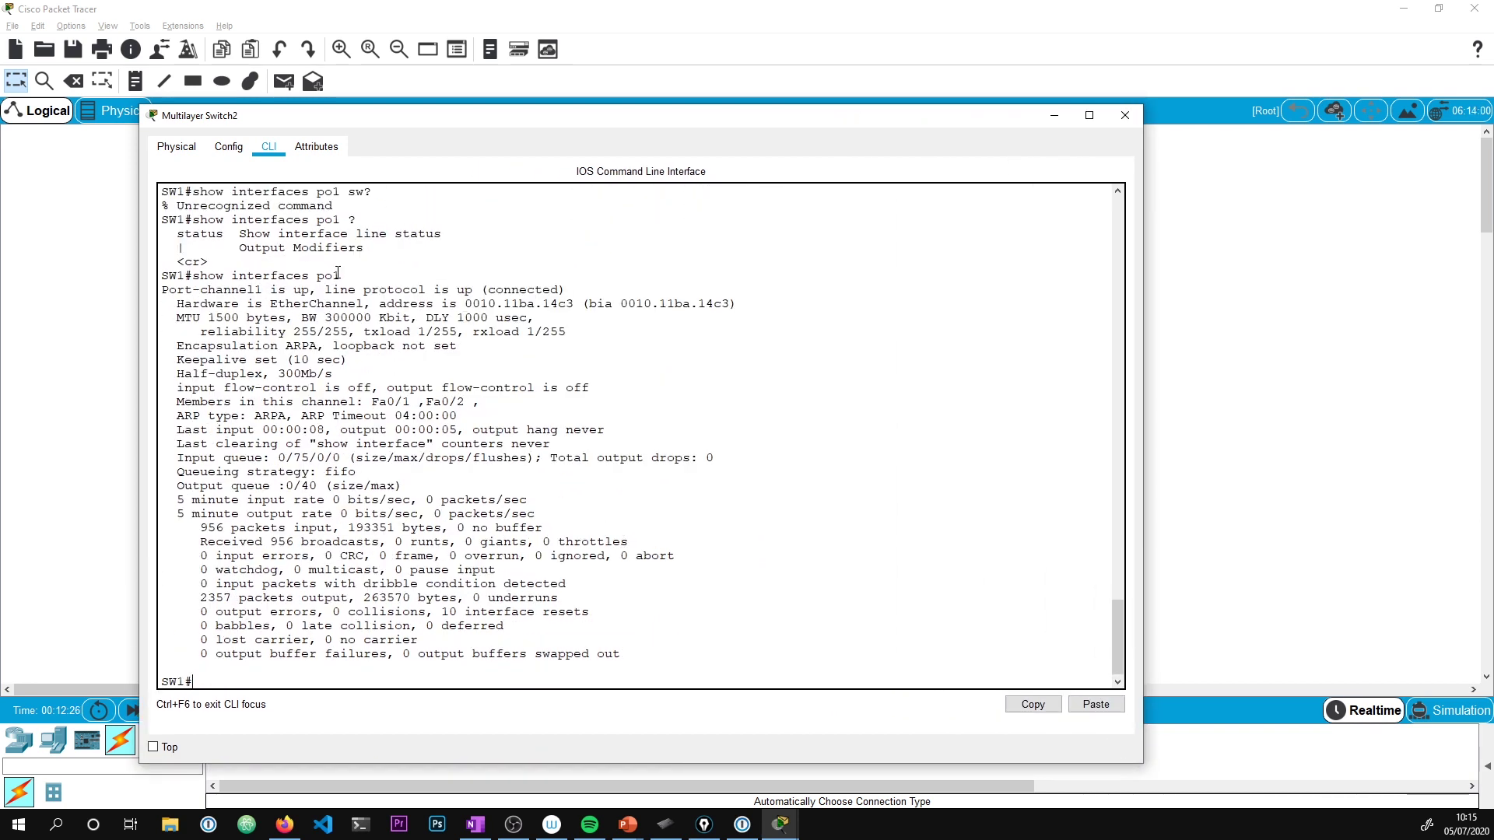
Examine the show interfaces po1 output, highlighting Port-channel1's link and line protocol status
{"action": "scroll", "coordinate": [344, 275], "scroll_direction": "up", "scroll_amount": 3}
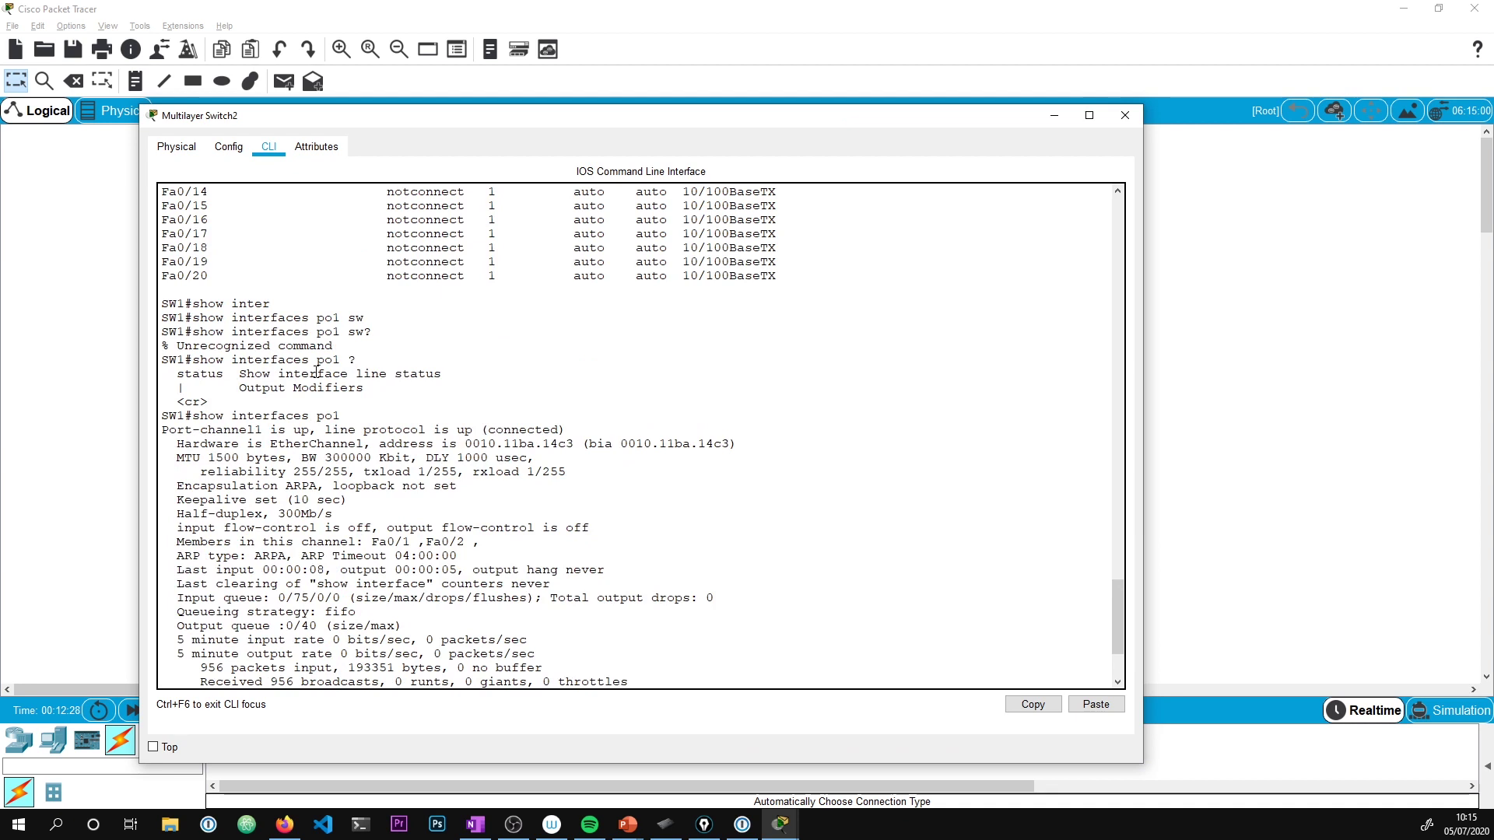
{"action": "left_click_drag", "start_coordinate": [332, 342], "coordinate": [372, 331]}
{"action": "left_click", "coordinate": [372, 331]}
{"action": "scroll", "coordinate": [236, 449], "scroll_direction": "down", "scroll_amount": 2}
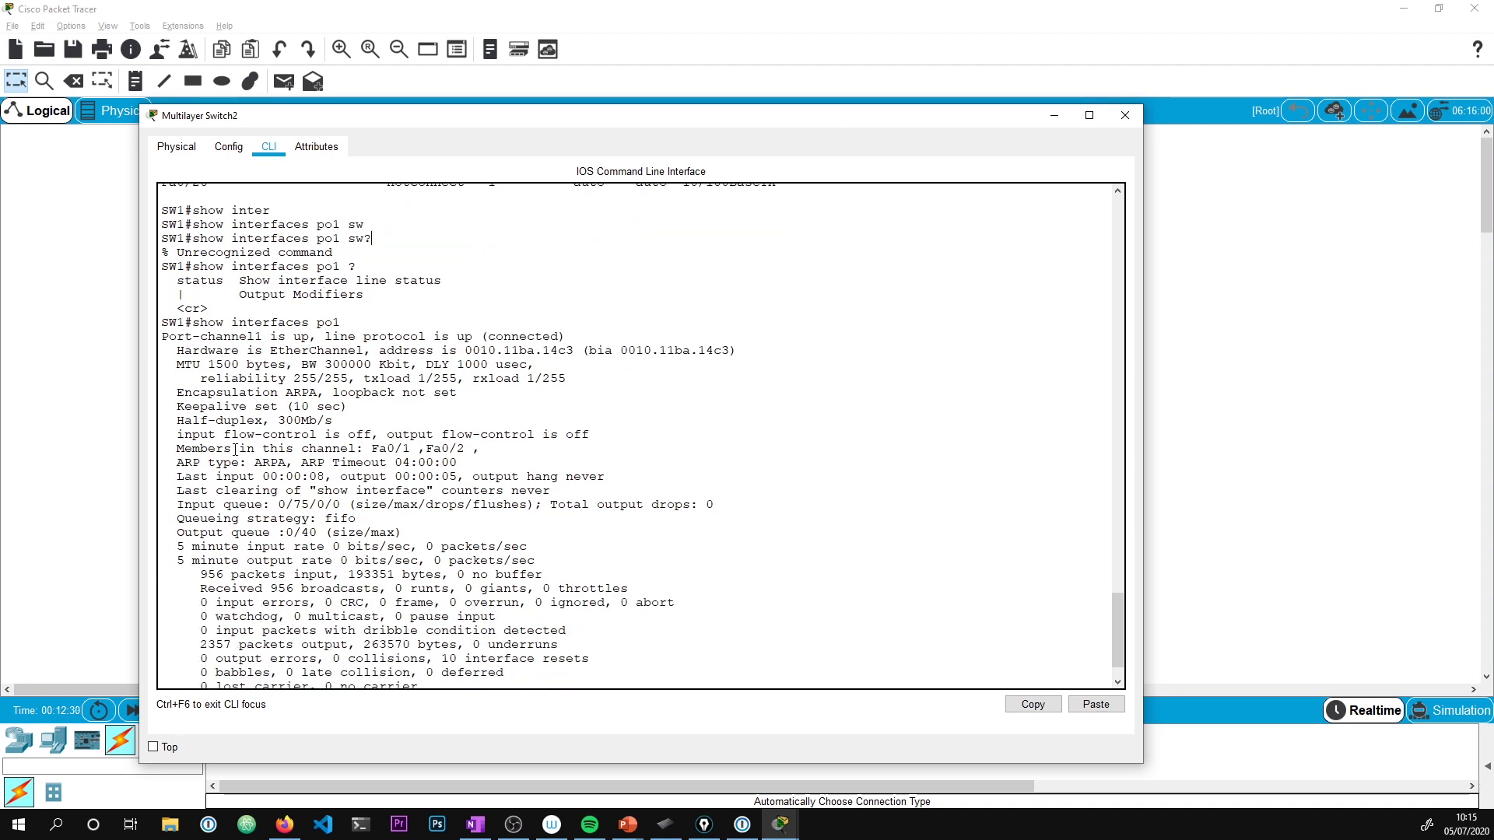
{"action": "left_click_drag", "start_coordinate": [566, 337], "coordinate": [158, 334]}
{"action": "left_click", "coordinate": [311, 340]}
{"action": "left_click_drag", "start_coordinate": [294, 340], "coordinate": [301, 340]}
{"action": "left_click_drag", "start_coordinate": [408, 337], "coordinate": [606, 355]}
{"action": "scroll", "coordinate": [441, 457], "scroll_direction": "down", "scroll_amount": 2}
{"action": "left_click_drag", "start_coordinate": [178, 595], "coordinate": [585, 591]}
Return to the interface status listing and highlight its Po1 row and the show interfaces status command
{"action": "scroll", "coordinate": [605, 590], "scroll_direction": "up", "scroll_amount": 10}
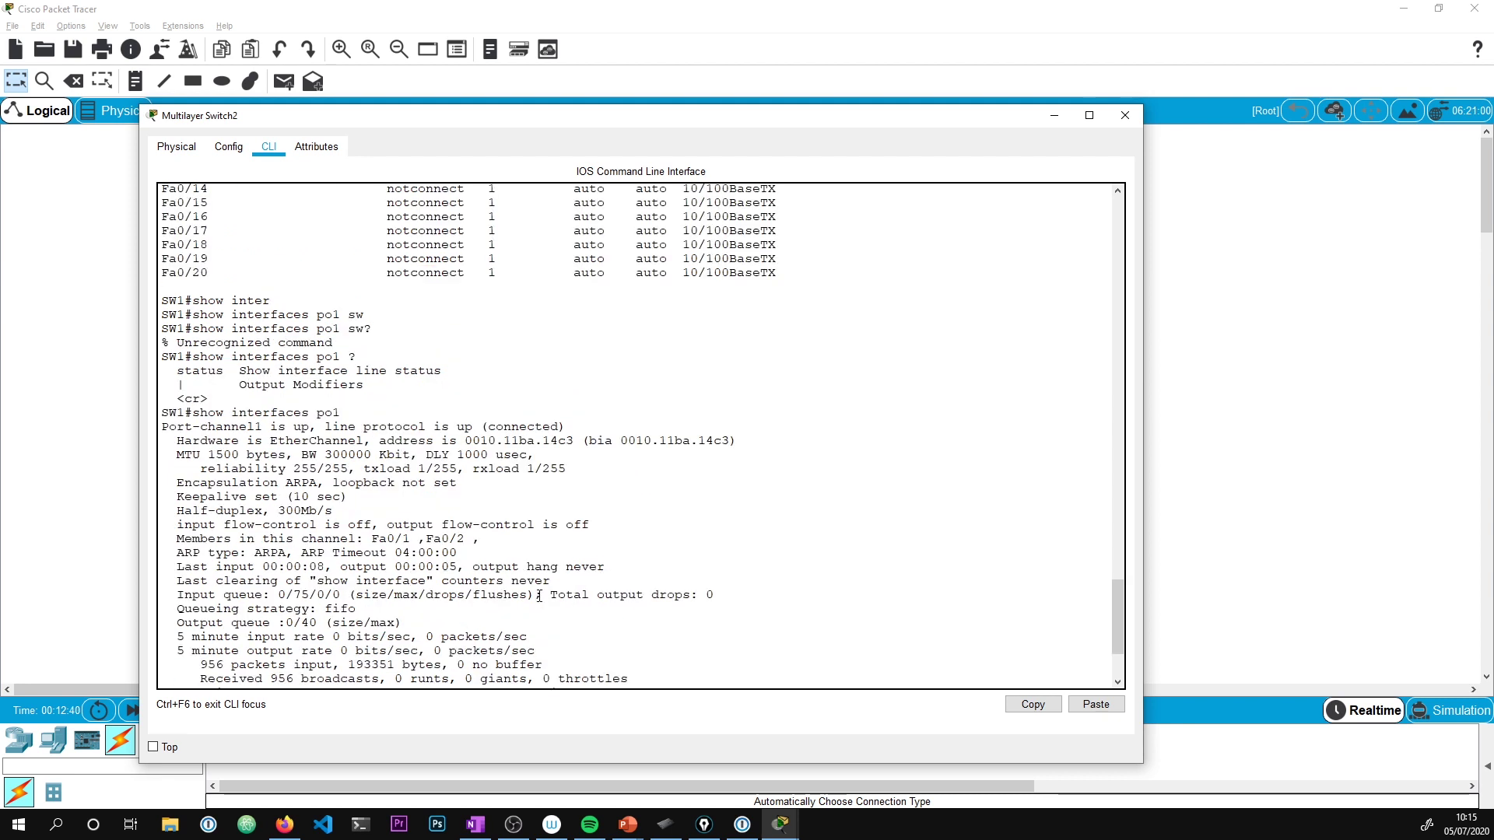
{"action": "triple_click", "coordinate": [188, 459]}
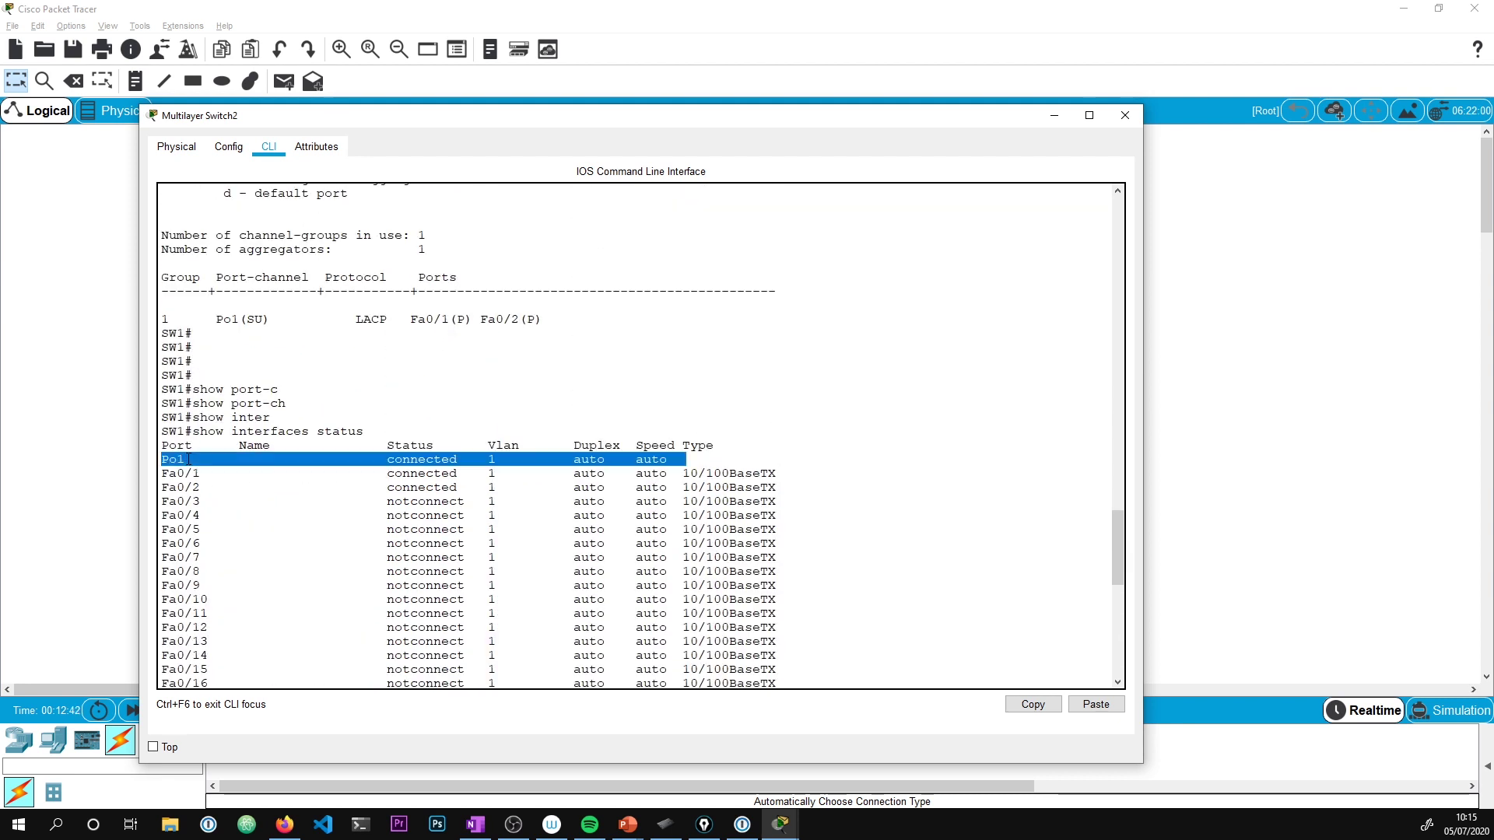
{"action": "left_click_drag", "start_coordinate": [605, 459], "coordinate": [194, 474]}
{"action": "triple_click", "coordinate": [179, 459]}
{"action": "left_click_drag", "start_coordinate": [369, 432], "coordinate": [155, 441]}
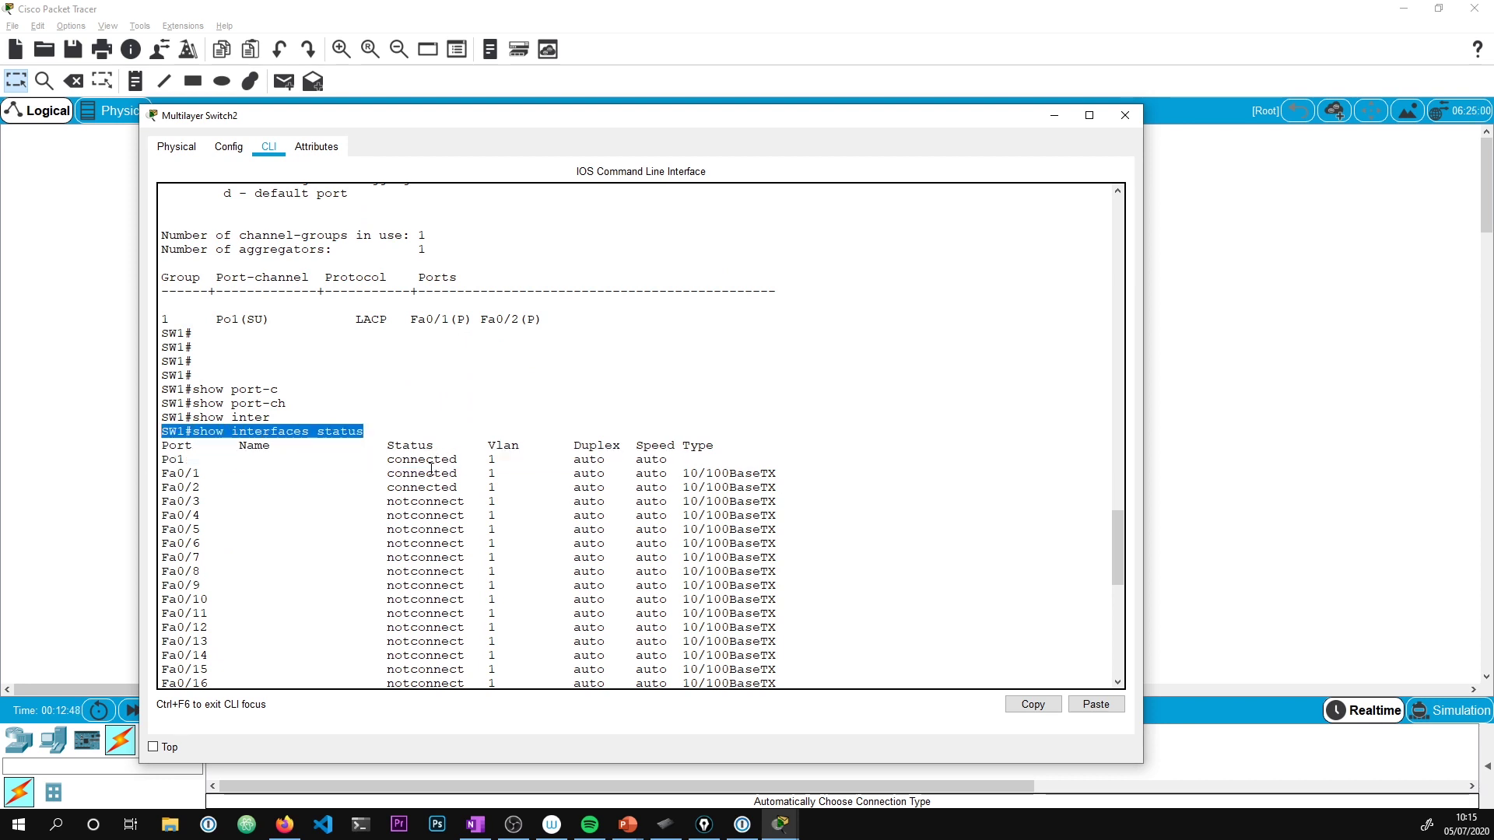
Review the console history for the channel-group configuration and the show etherchannel summary commands, ending at the current prompt
{"action": "scroll", "coordinate": [420, 484], "scroll_direction": "up", "scroll_amount": 10}
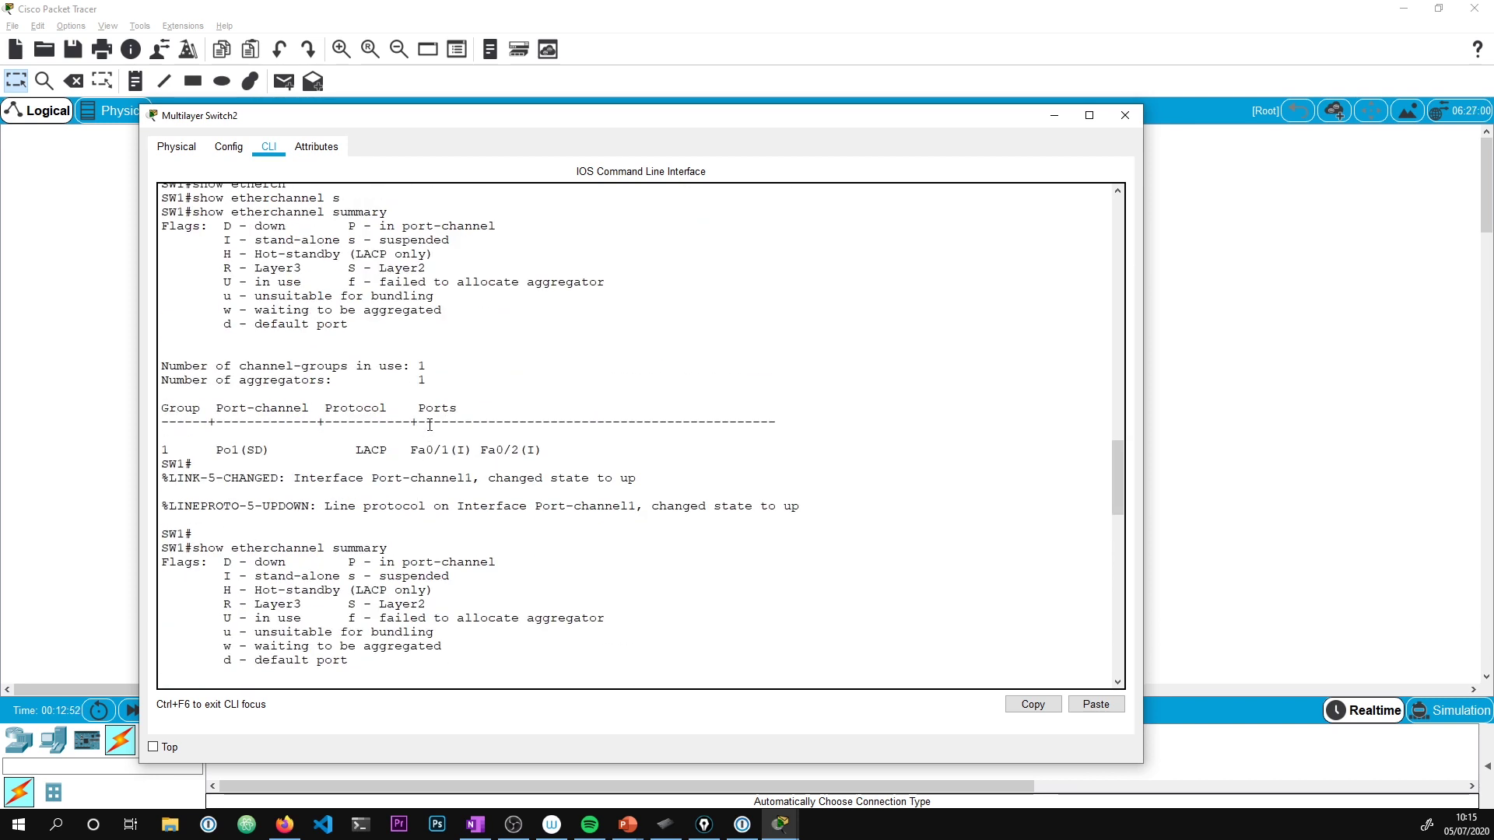
{"action": "scroll", "coordinate": [430, 428], "scroll_direction": "up", "scroll_amount": 5}
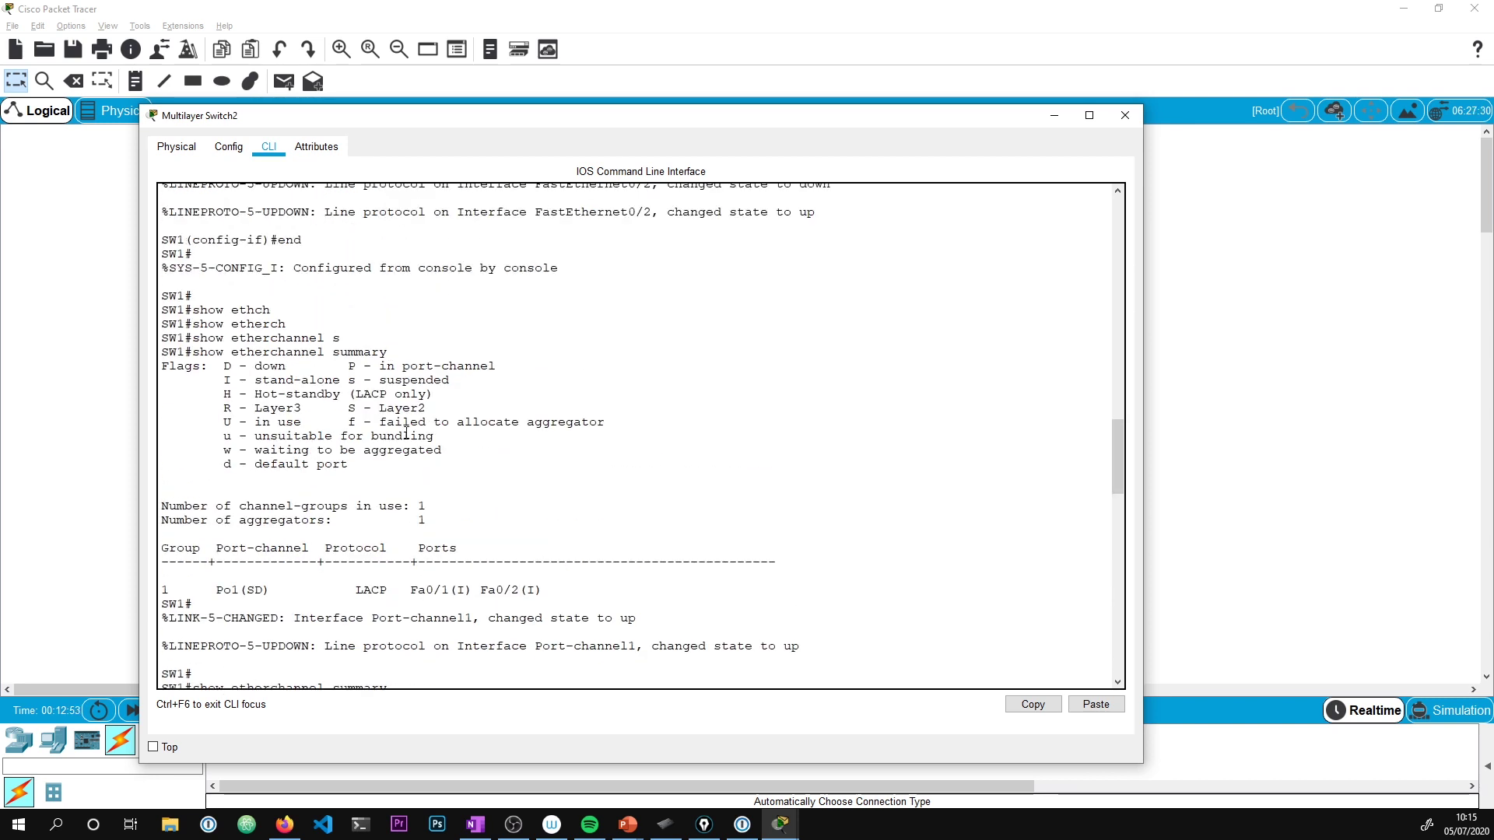
{"action": "double_click", "coordinate": [273, 398]}
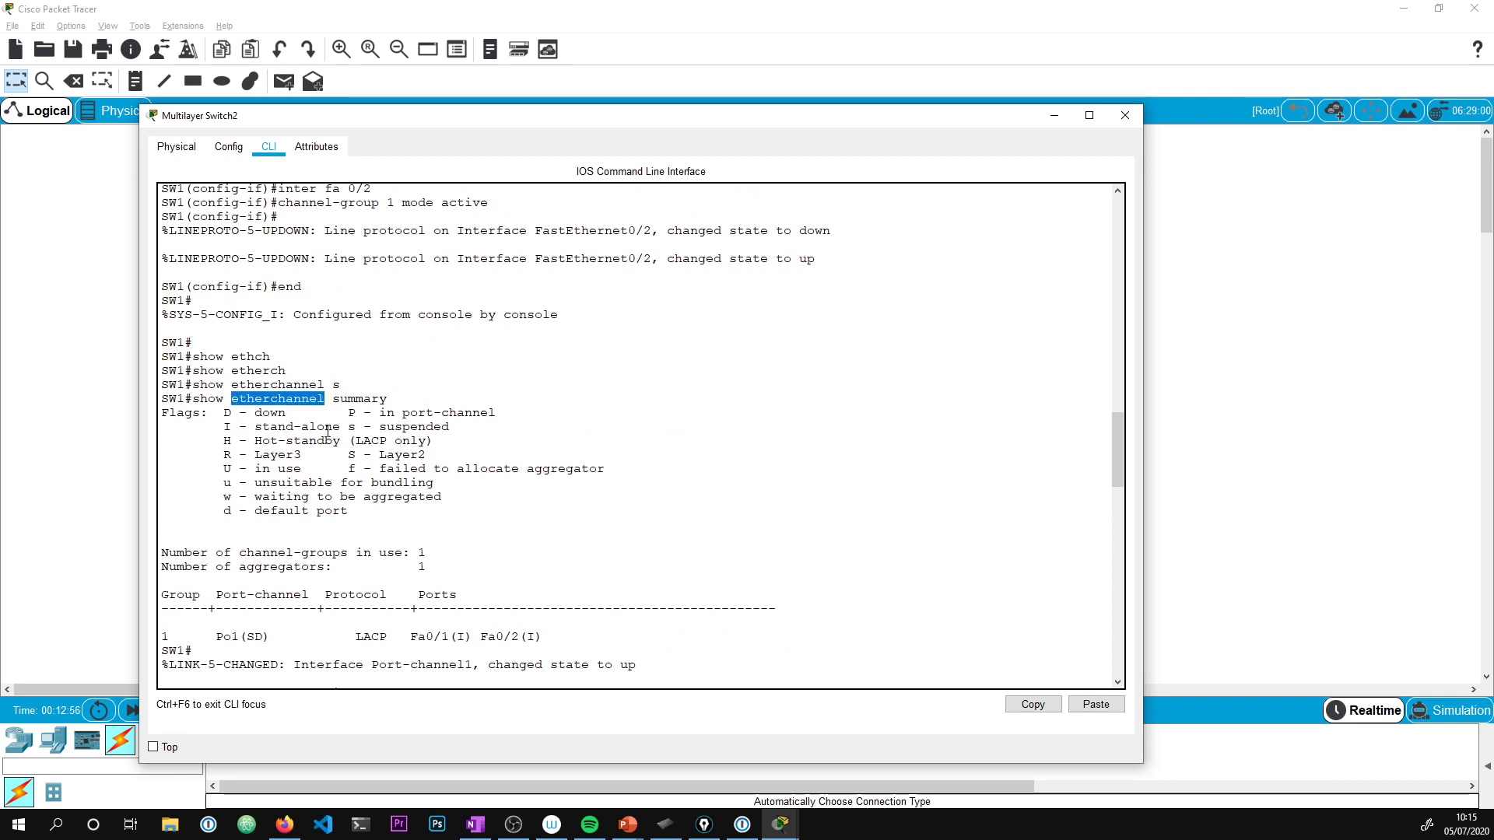
{"action": "scroll", "coordinate": [333, 429], "scroll_direction": "up", "scroll_amount": 3}
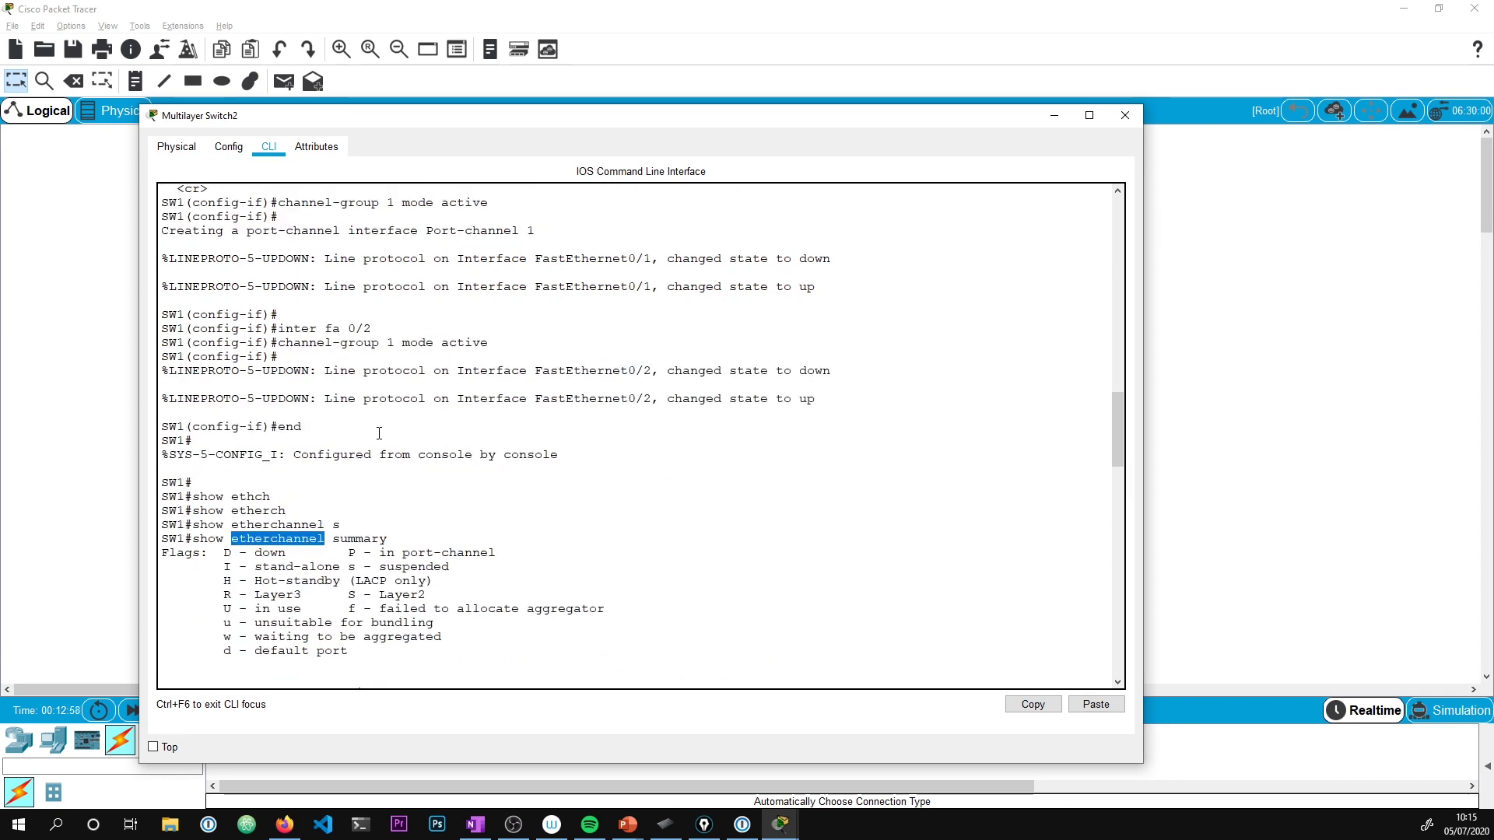
{"action": "scroll", "coordinate": [376, 436], "scroll_direction": "down", "scroll_amount": 9}
{"action": "scroll", "coordinate": [372, 465], "scroll_direction": "down", "scroll_amount": 6}
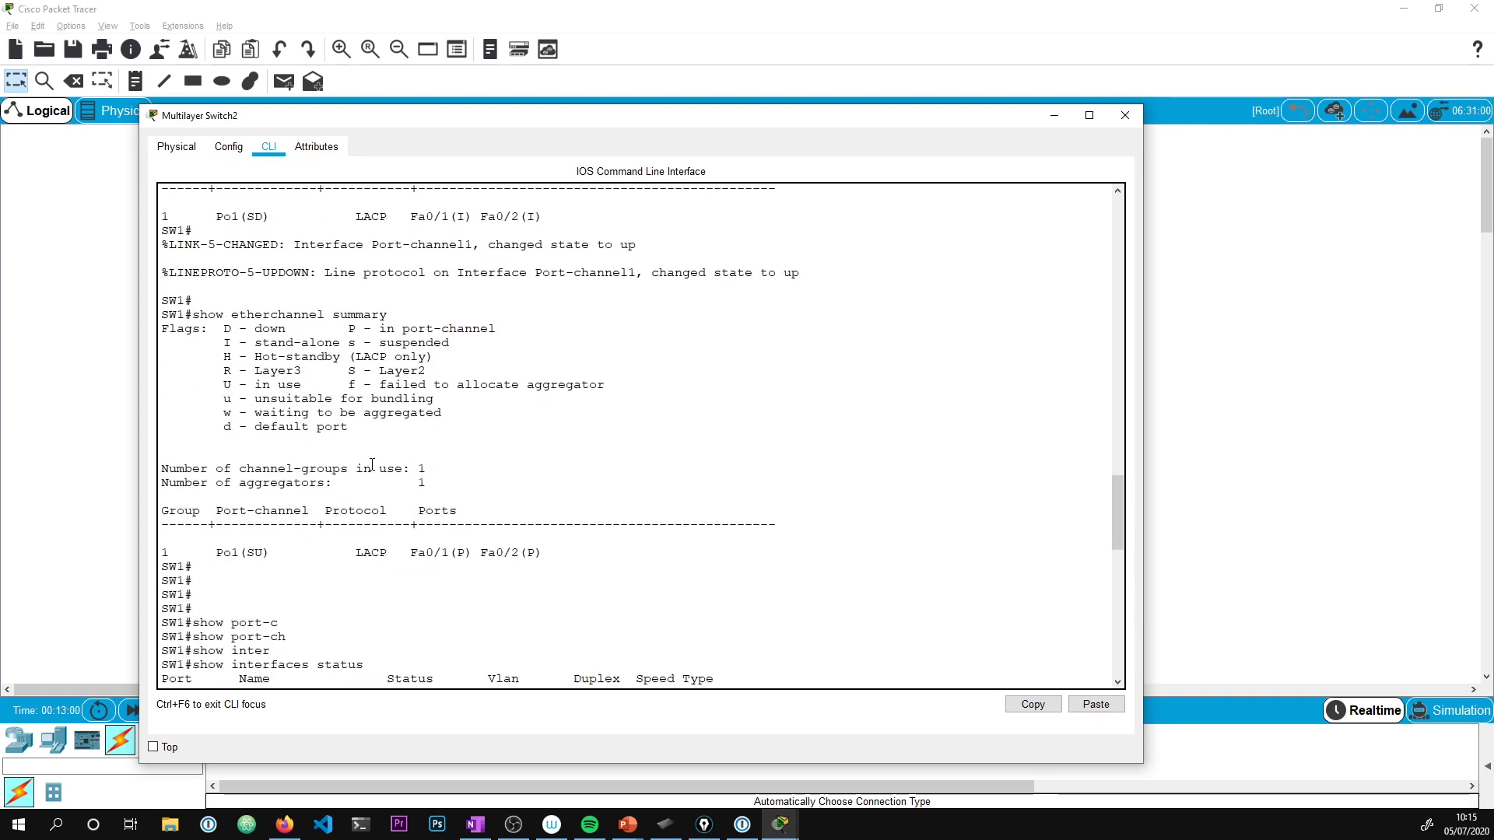
{"action": "scroll", "coordinate": [367, 455], "scroll_direction": "down", "scroll_amount": 3}
{"action": "scroll", "coordinate": [368, 455], "scroll_direction": "down", "scroll_amount": 20}
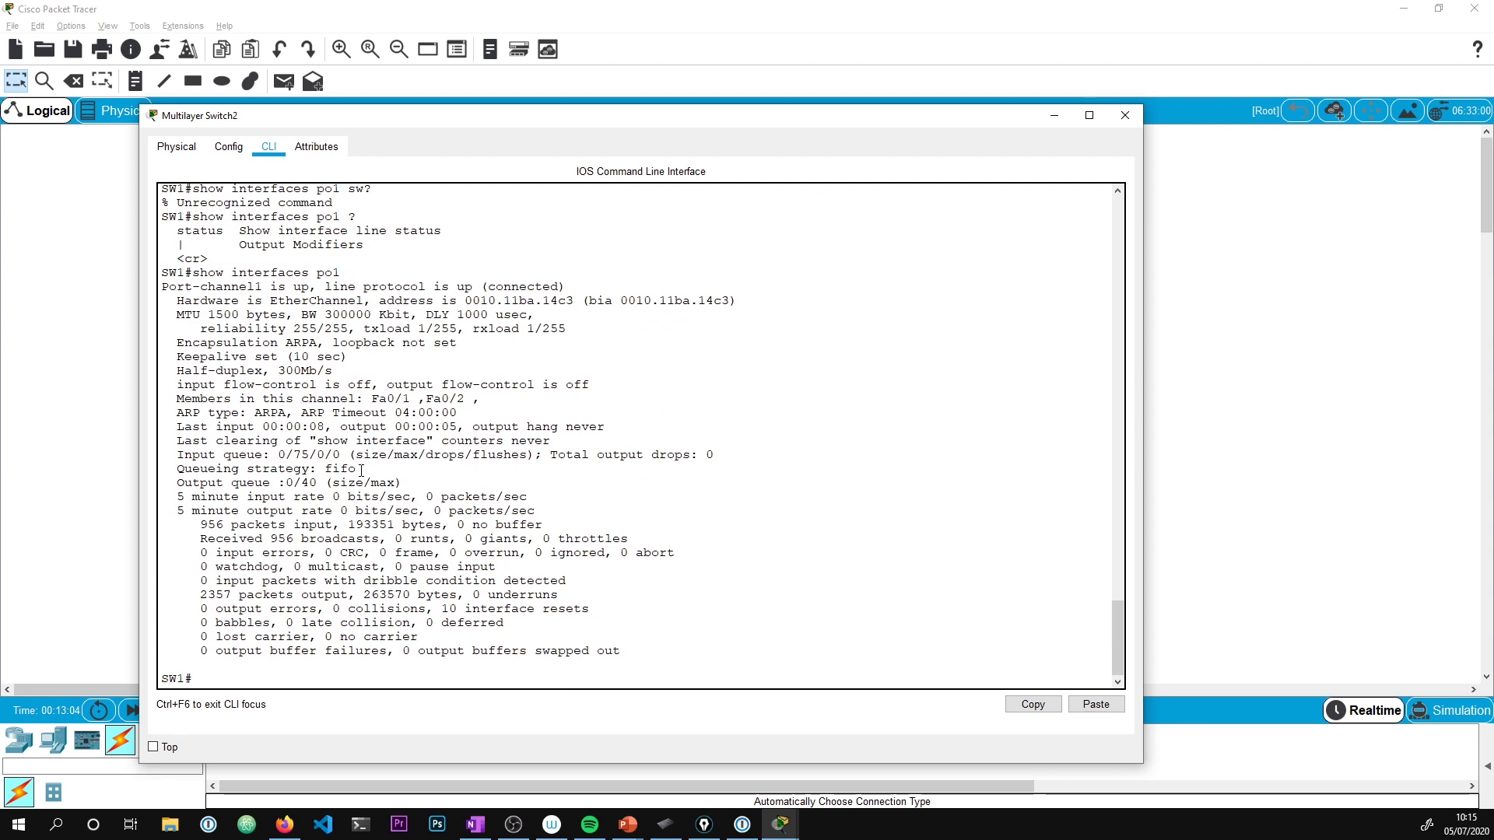
Move SW1's console window higher and bring the latest show etherchannel summary output back into view for annotating
{"action": "left_click_drag", "start_coordinate": [329, 117], "coordinate": [318, 86]}
{"action": "scroll", "coordinate": [444, 401], "scroll_direction": "up", "scroll_amount": 3}
{"action": "scroll", "coordinate": [444, 401], "scroll_direction": "up", "scroll_amount": 16}
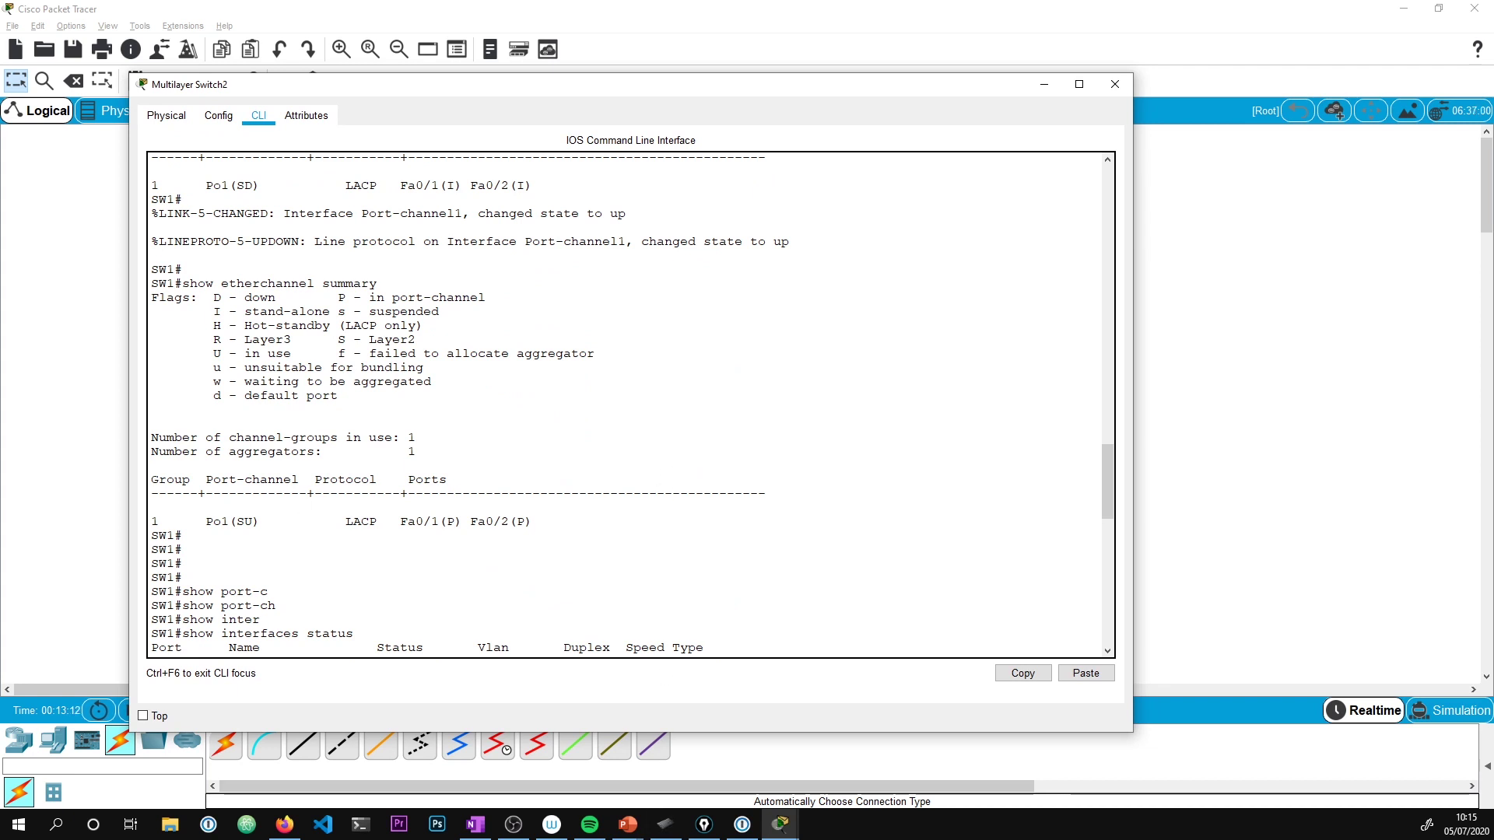
{"action": "key", "text": "alt+Tab"}
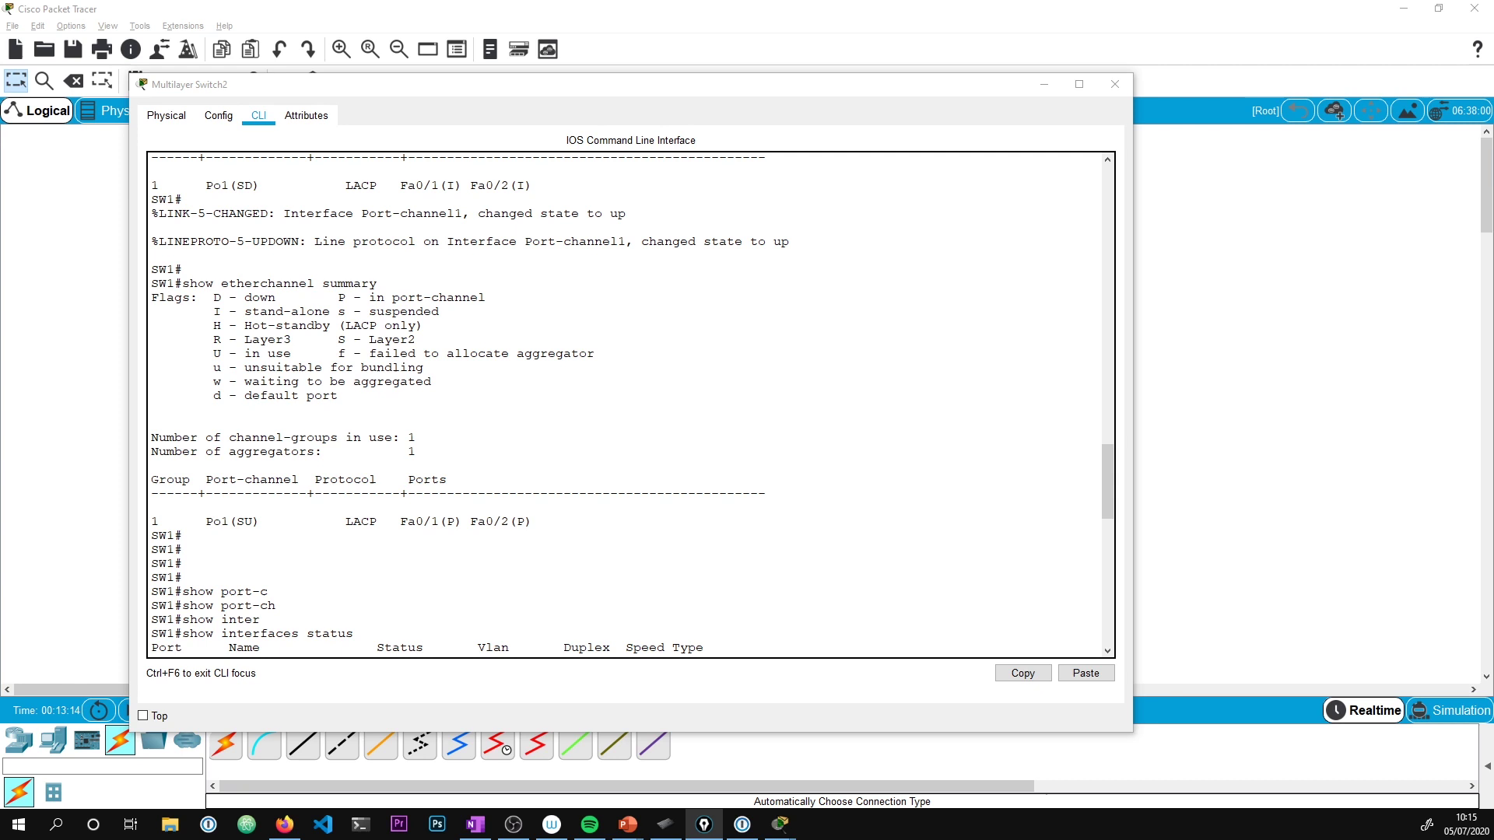